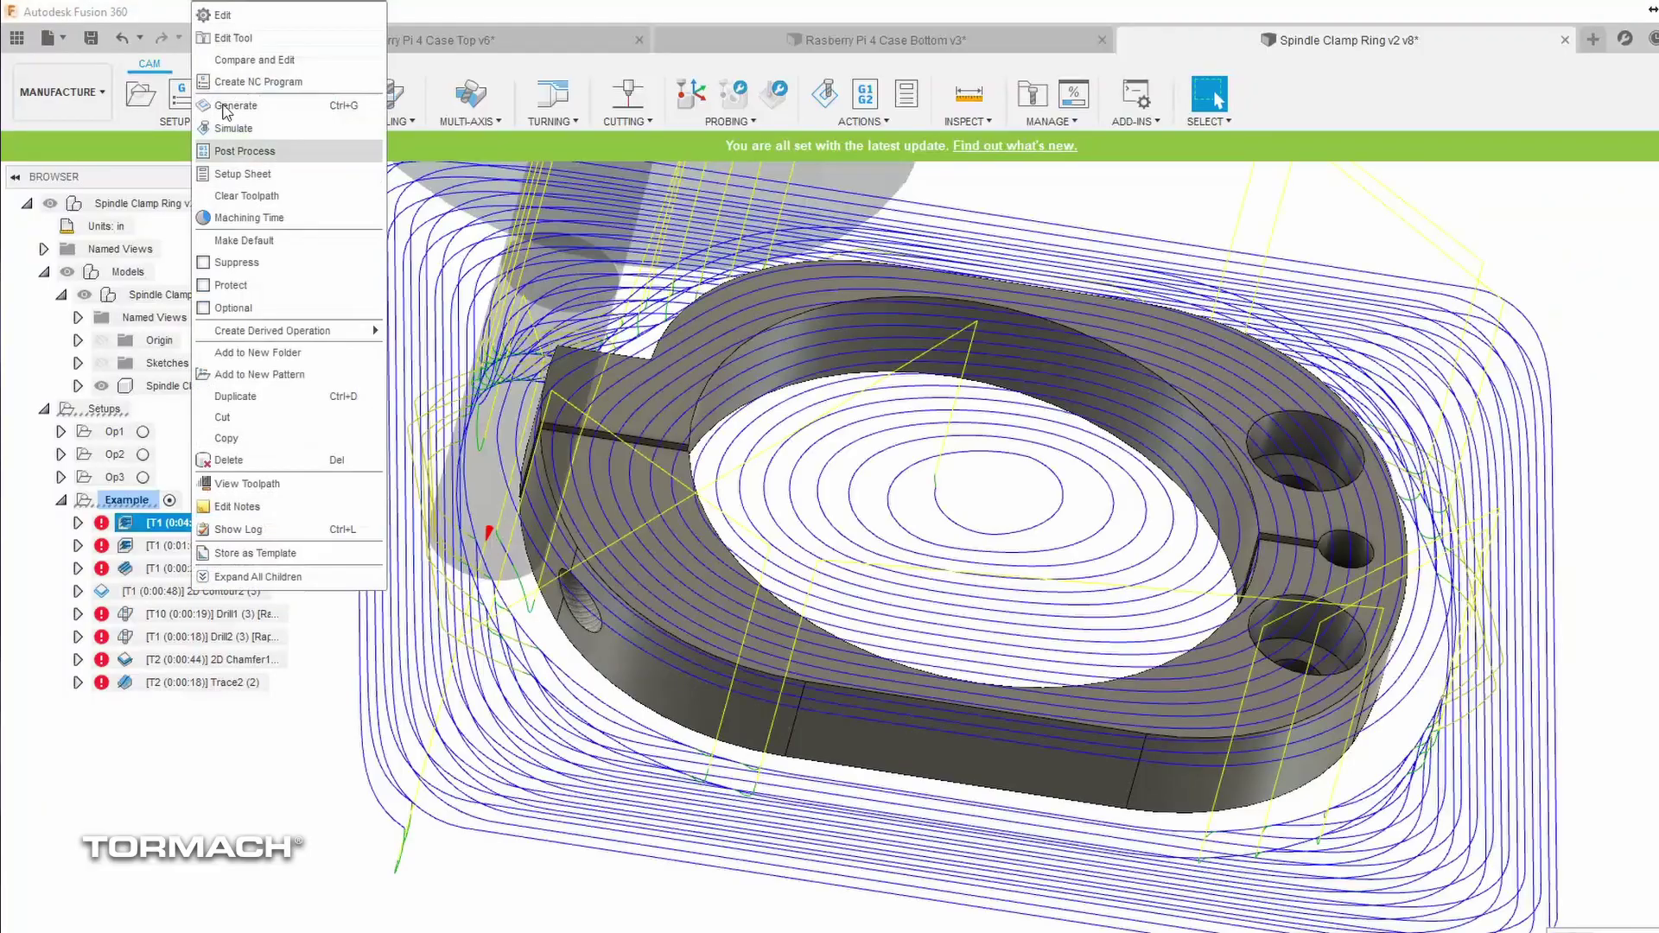
Step: Enable Machine Cavities on Adaptive1 (4) and regenerate its toolpath
click(250, 16)
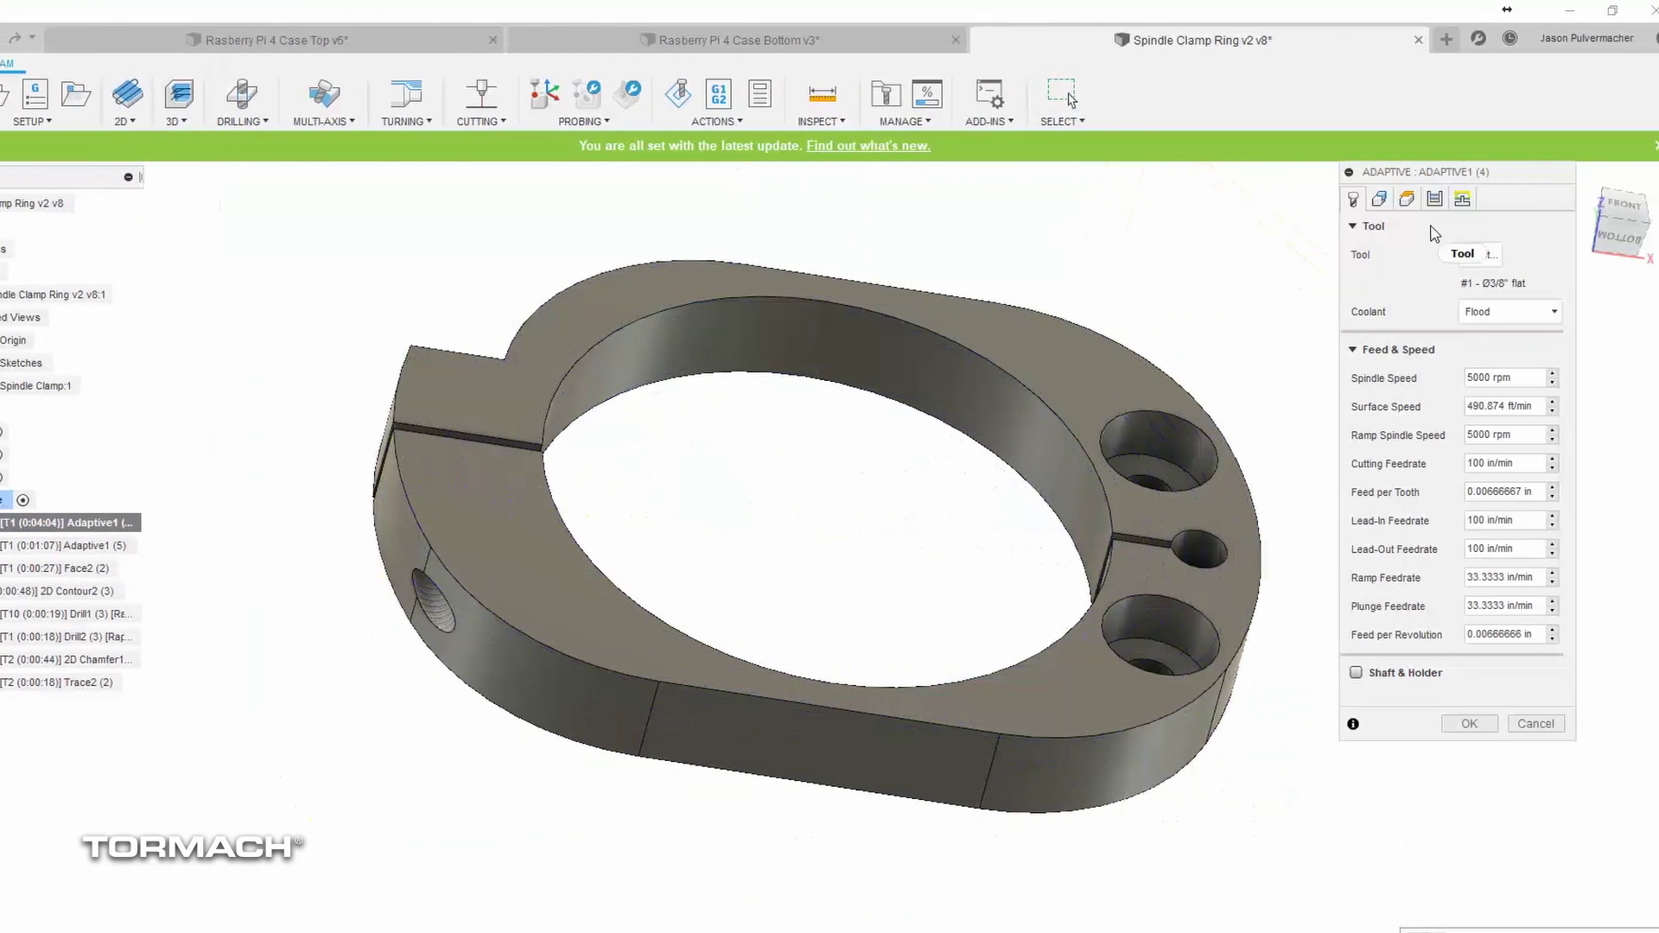
click(1498, 398)
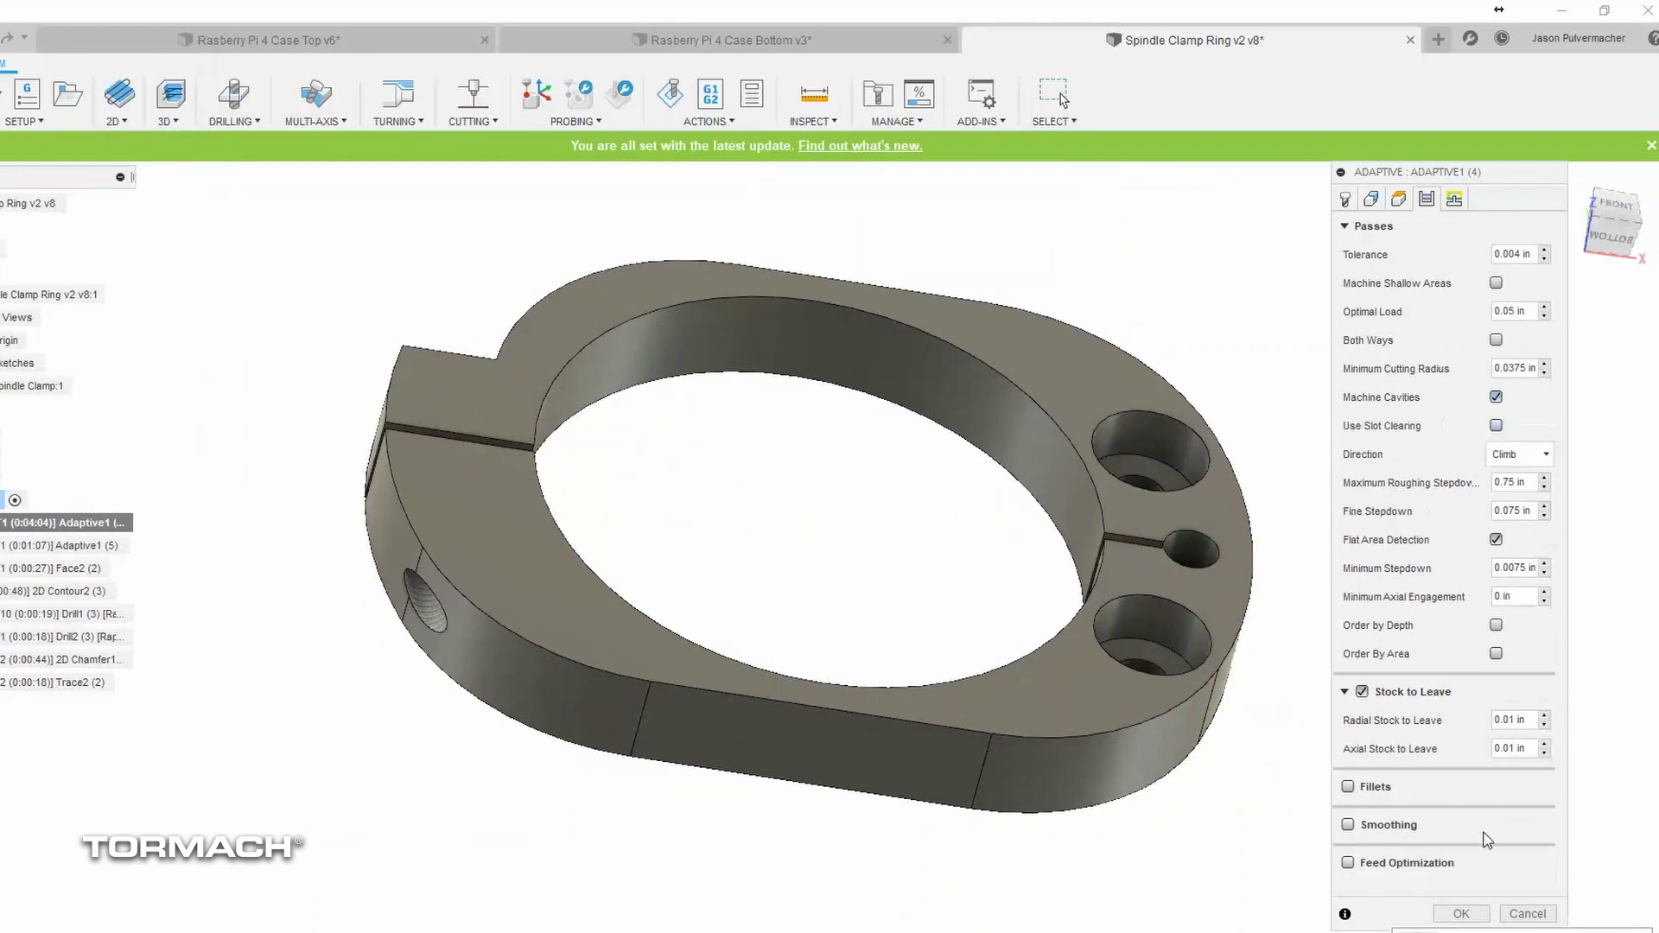
click(1450, 916)
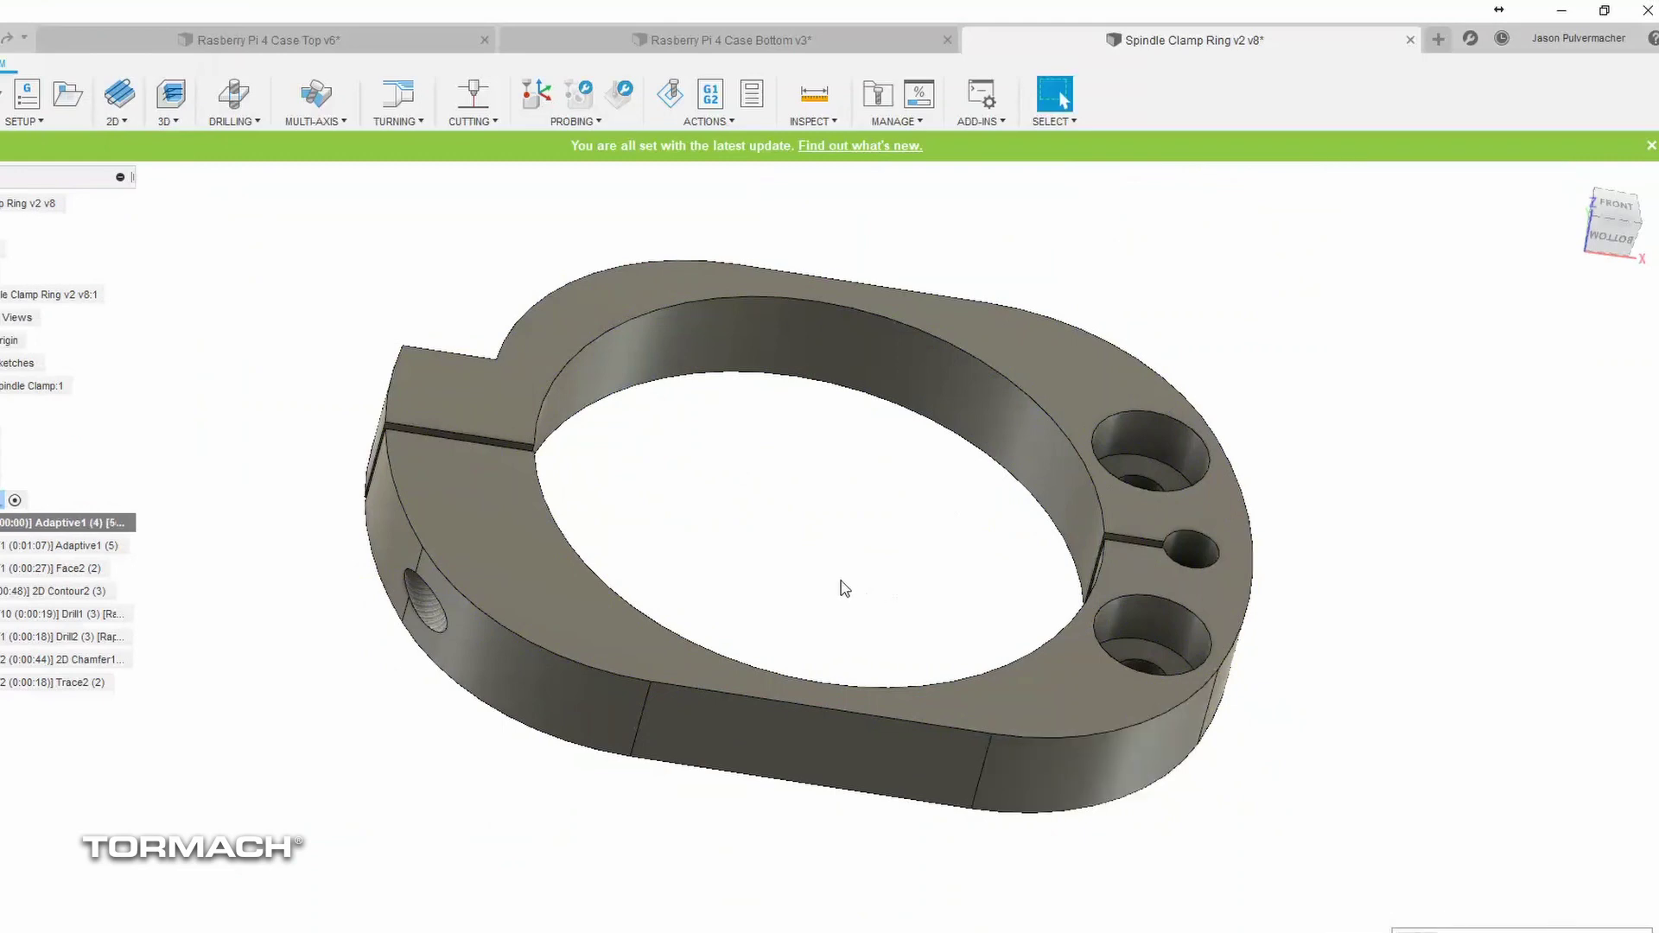
click(65, 522)
mouse_move(649, 519)
shift+middle_down()
mouse_move(722, 499)
mouse_move(755, 308)
shift+middle_up()
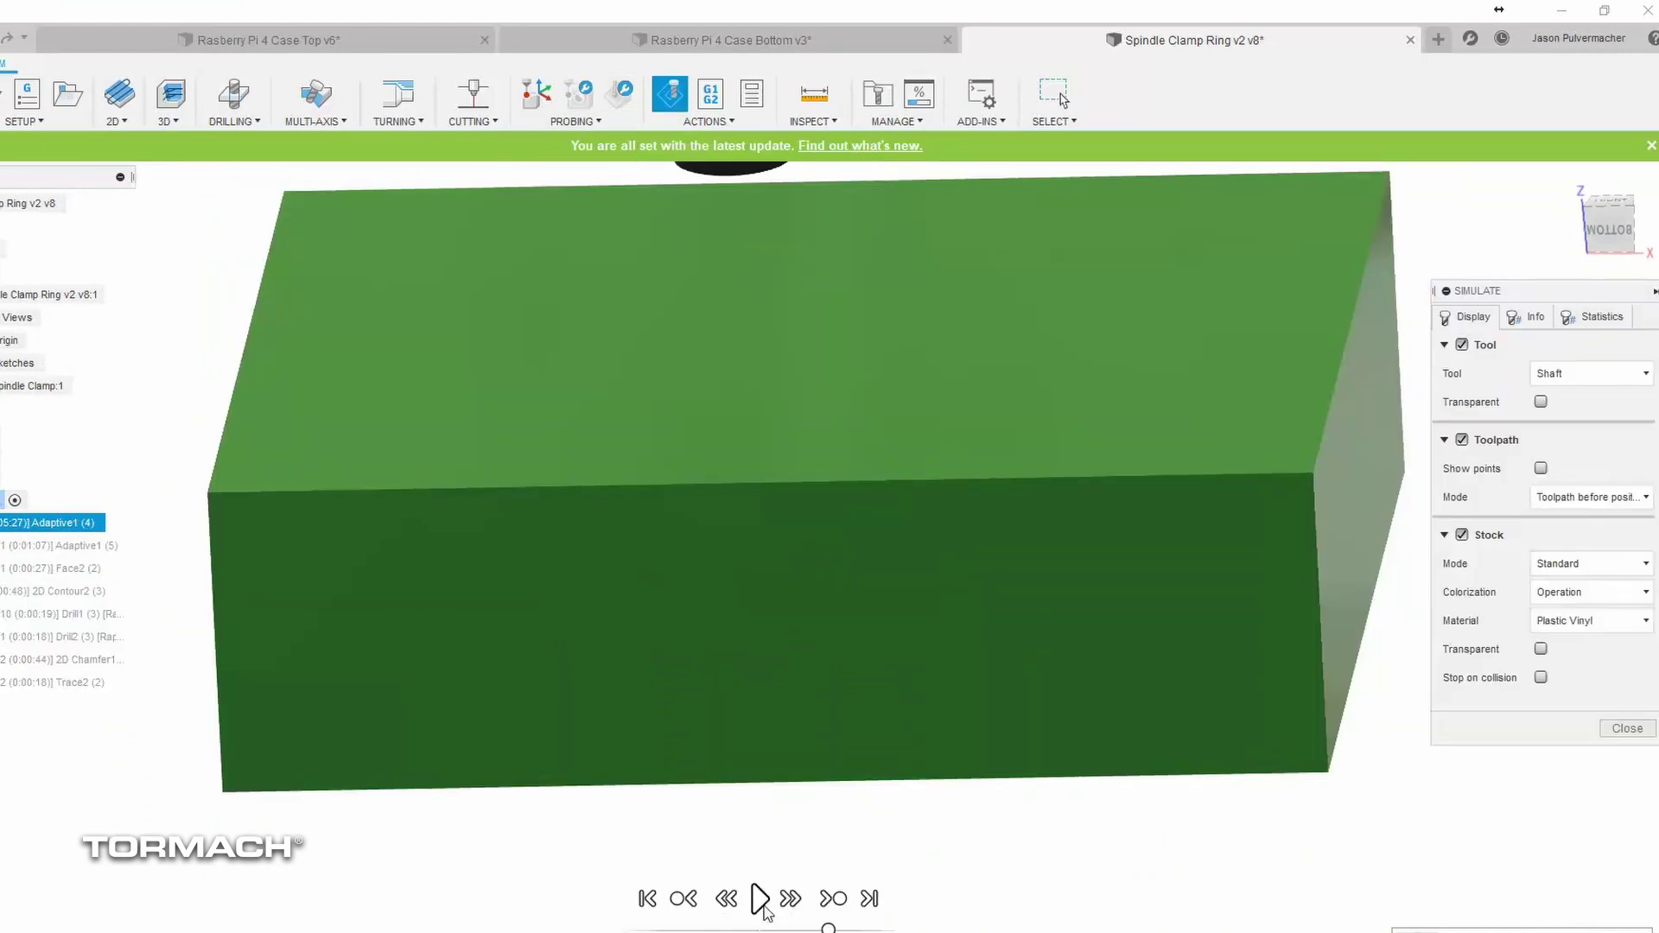
Step: Play the Adaptive1 (4) cutting simulation through, then close the Simulate panel
click(763, 906)
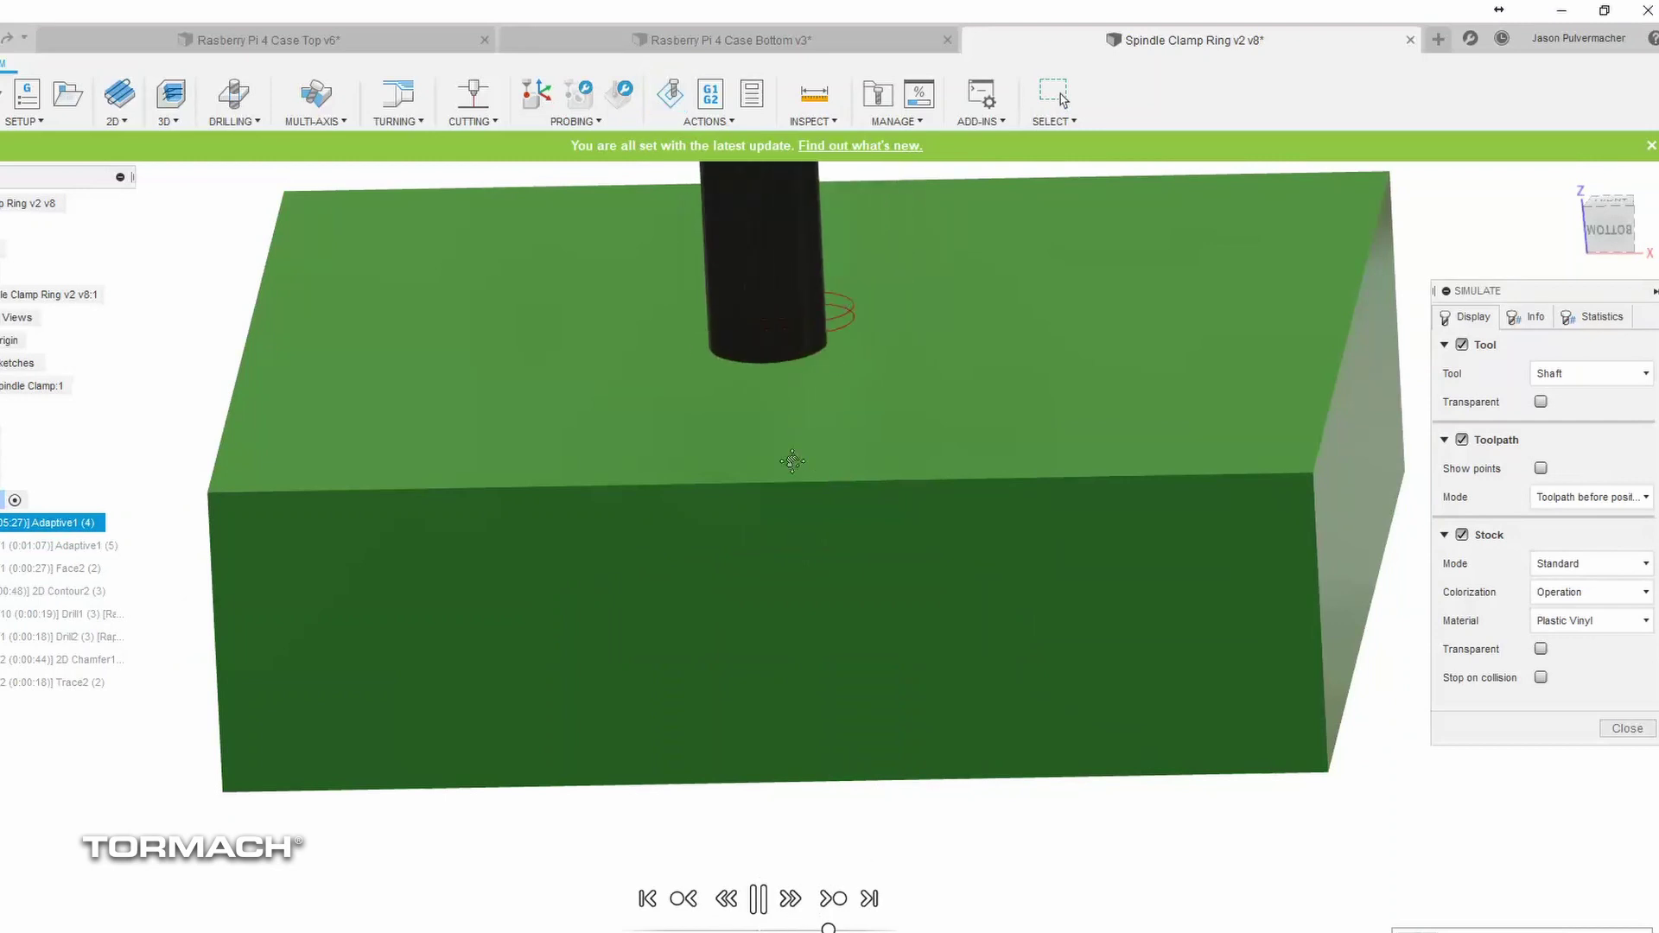
scroll(794, 501, down, 3)
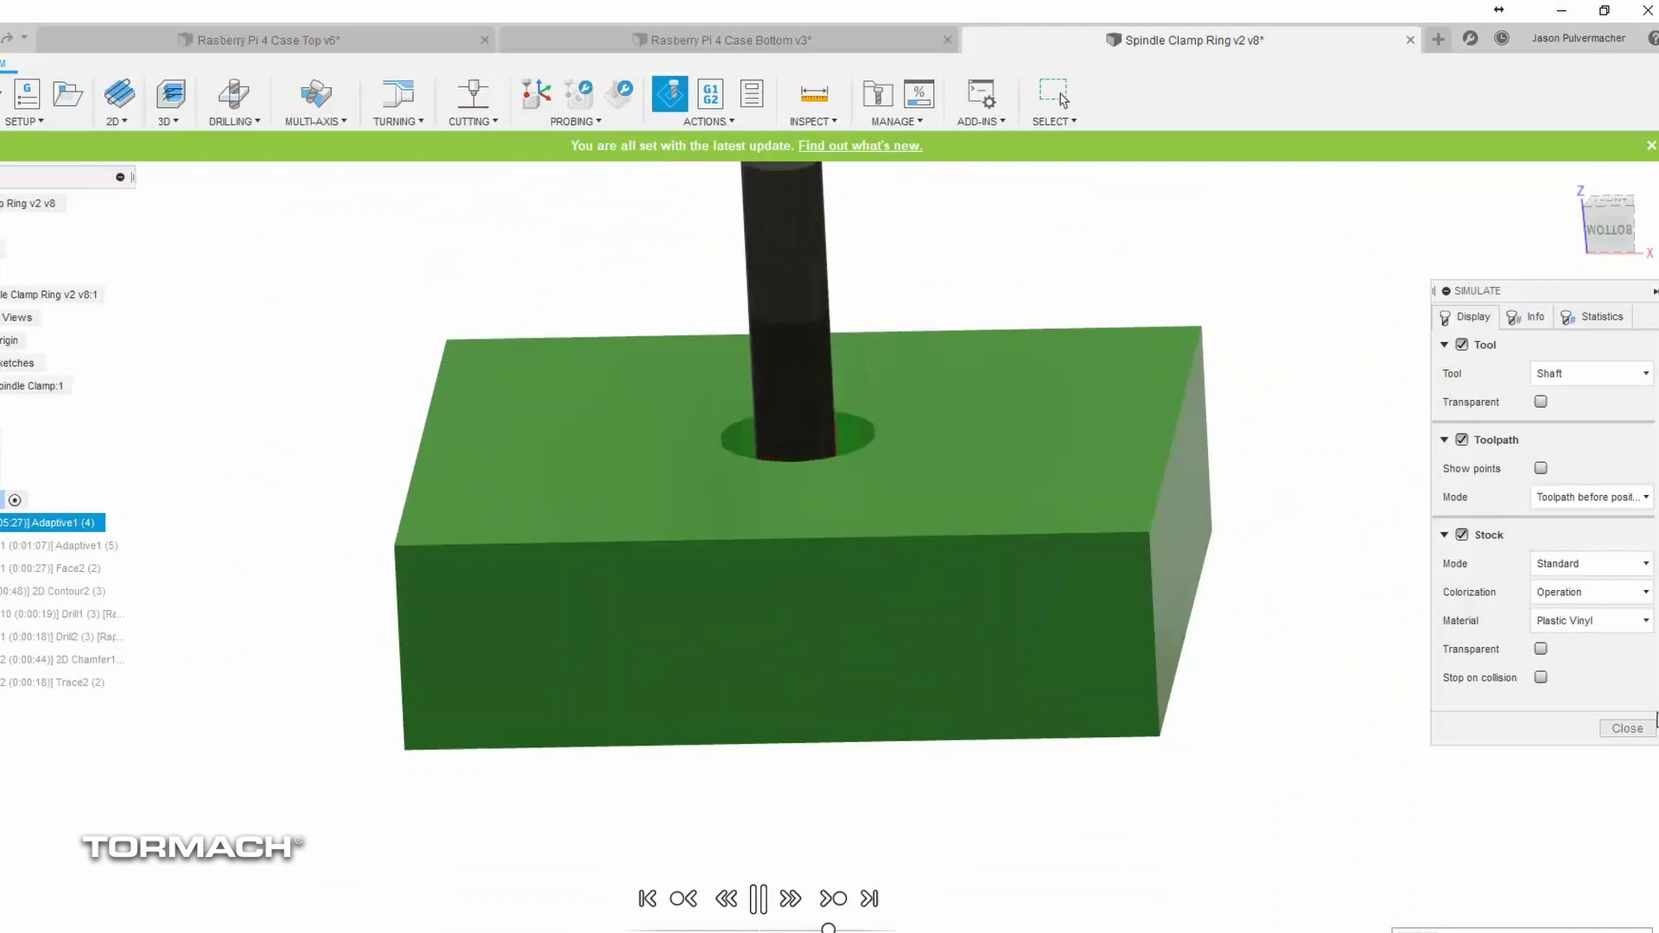
click(1621, 734)
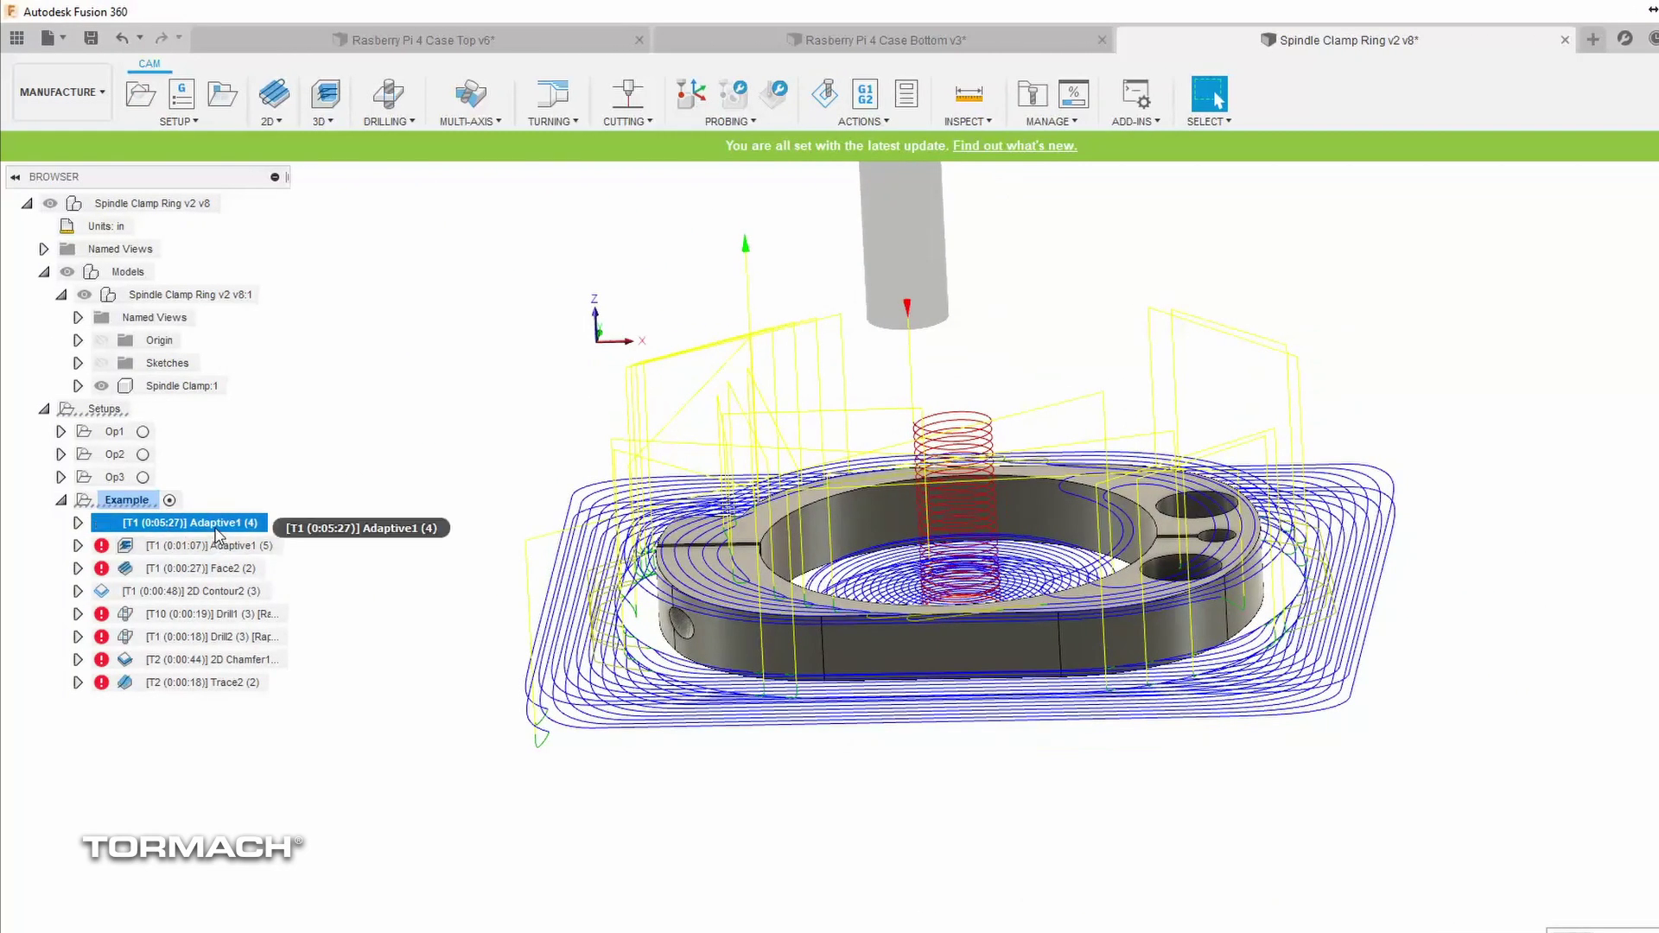
right_click(216, 534)
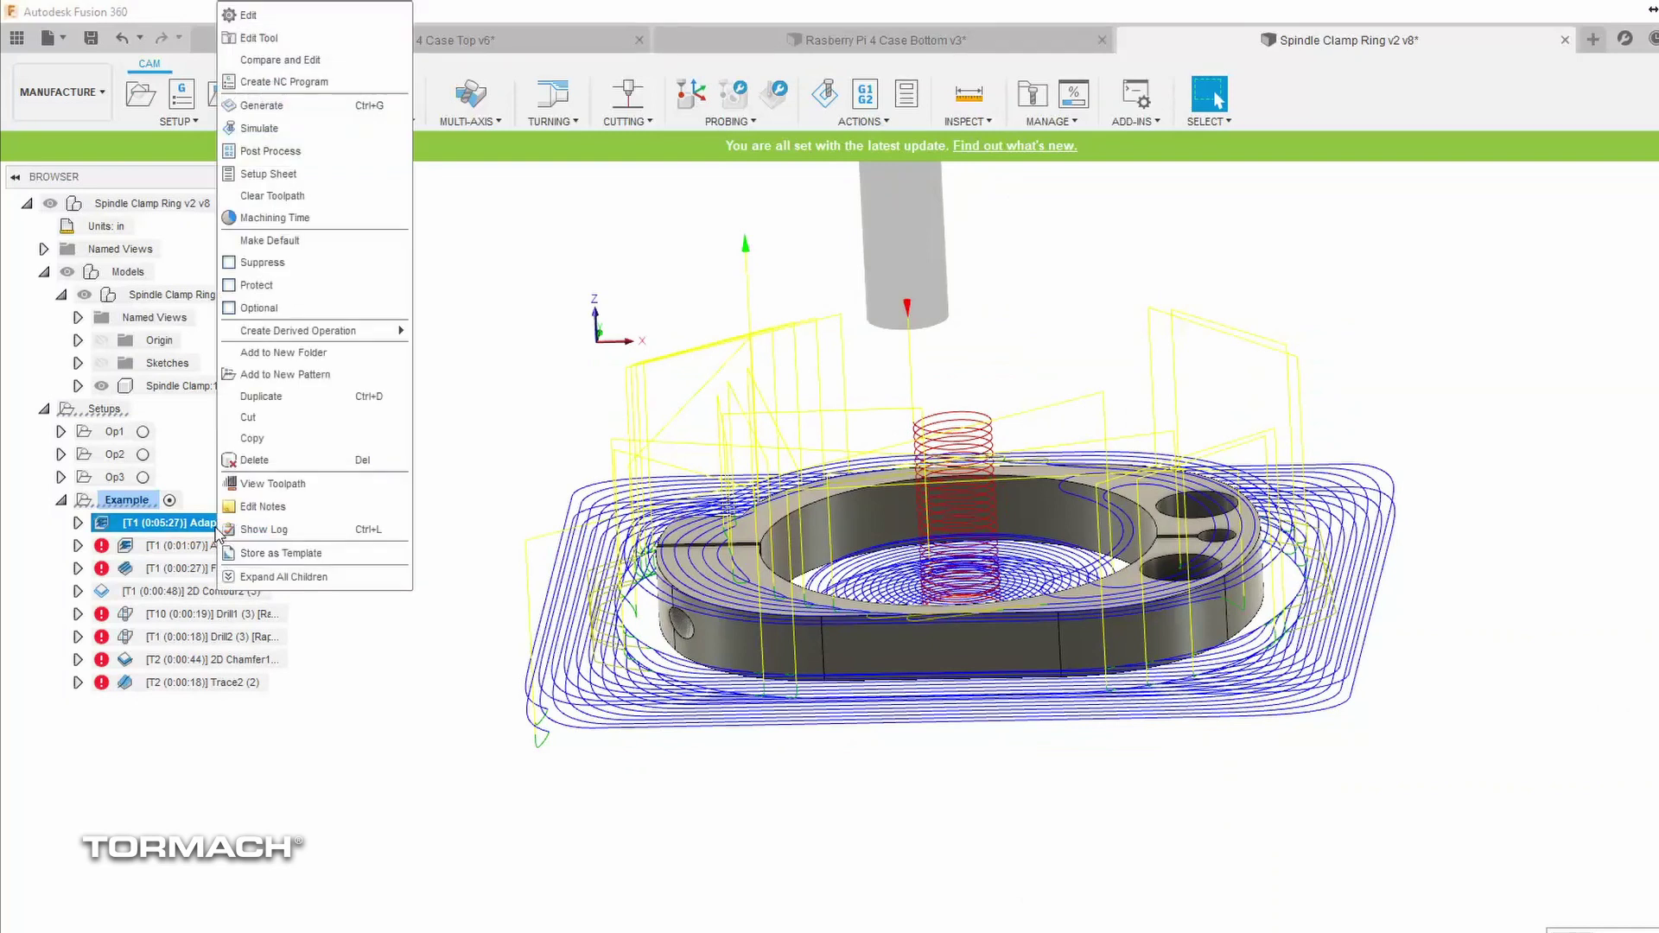
Step: Uncheck Machine Cavities on Adaptive1 (4) and regenerate its toolpath
click(255, 24)
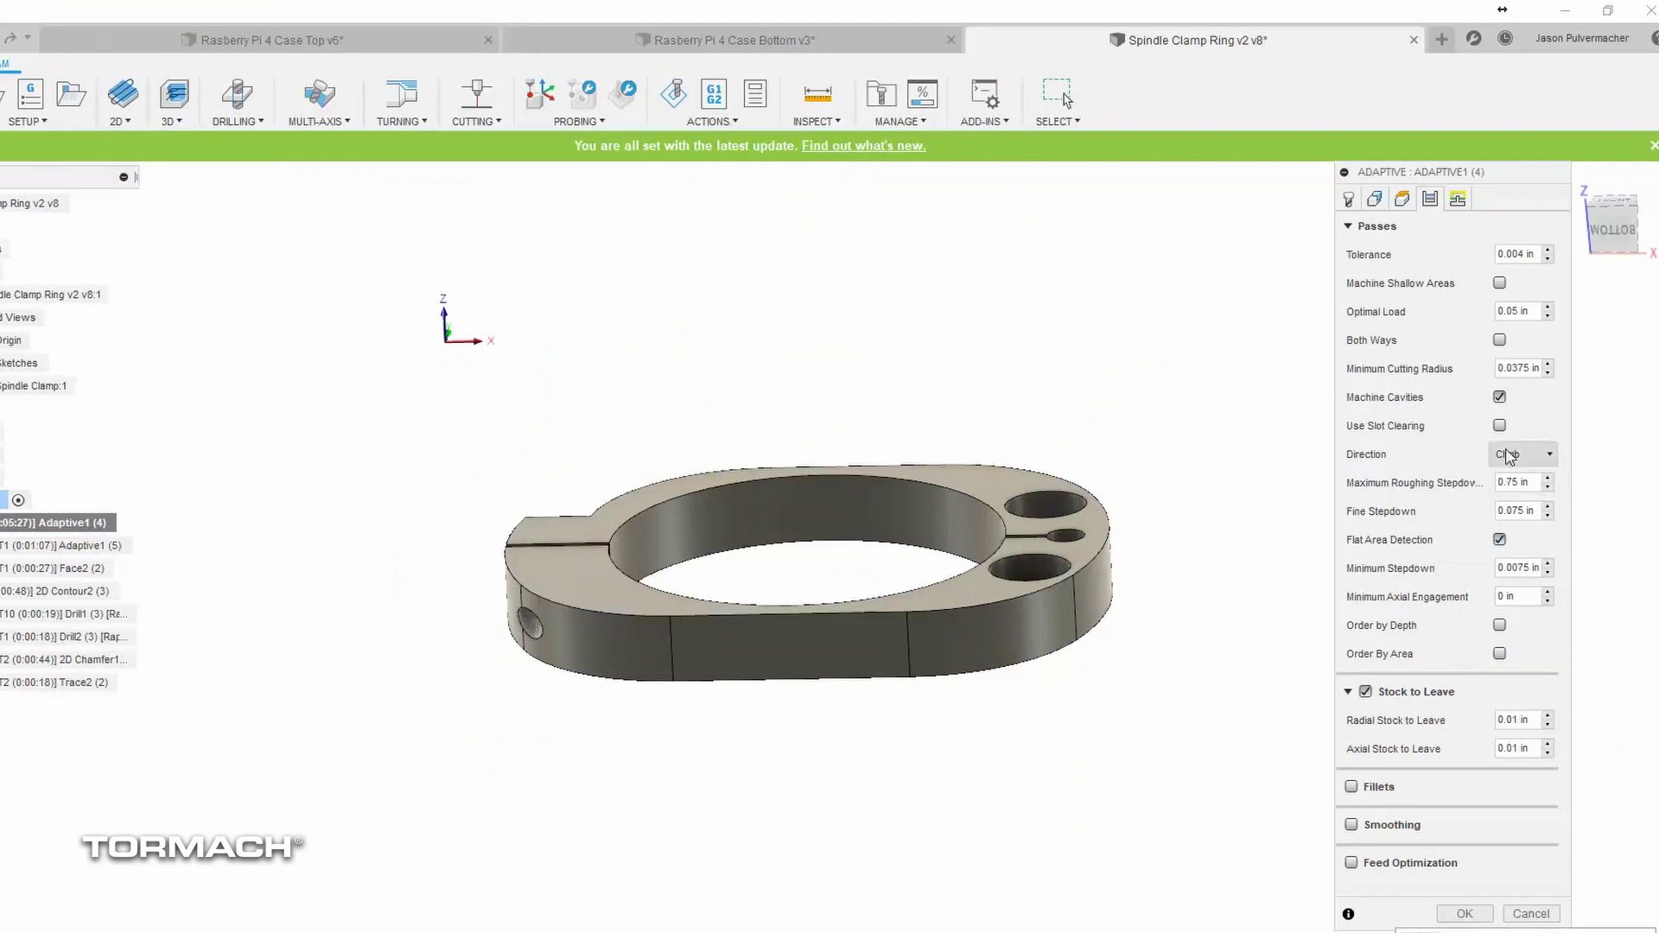
click(1501, 399)
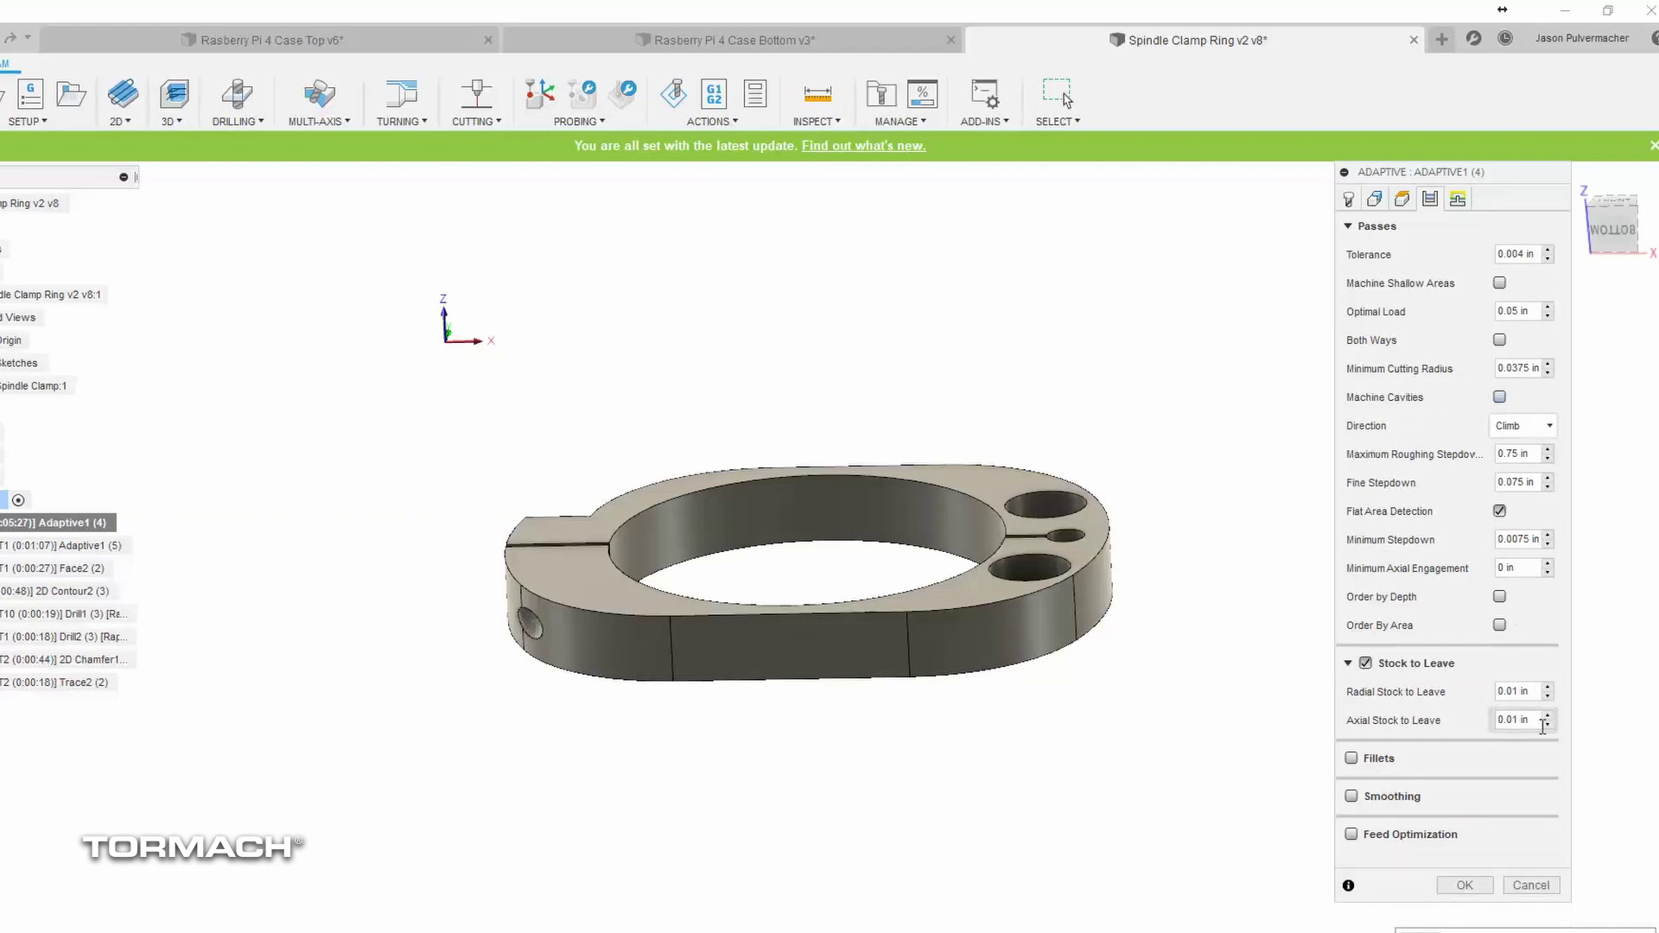
click(1468, 886)
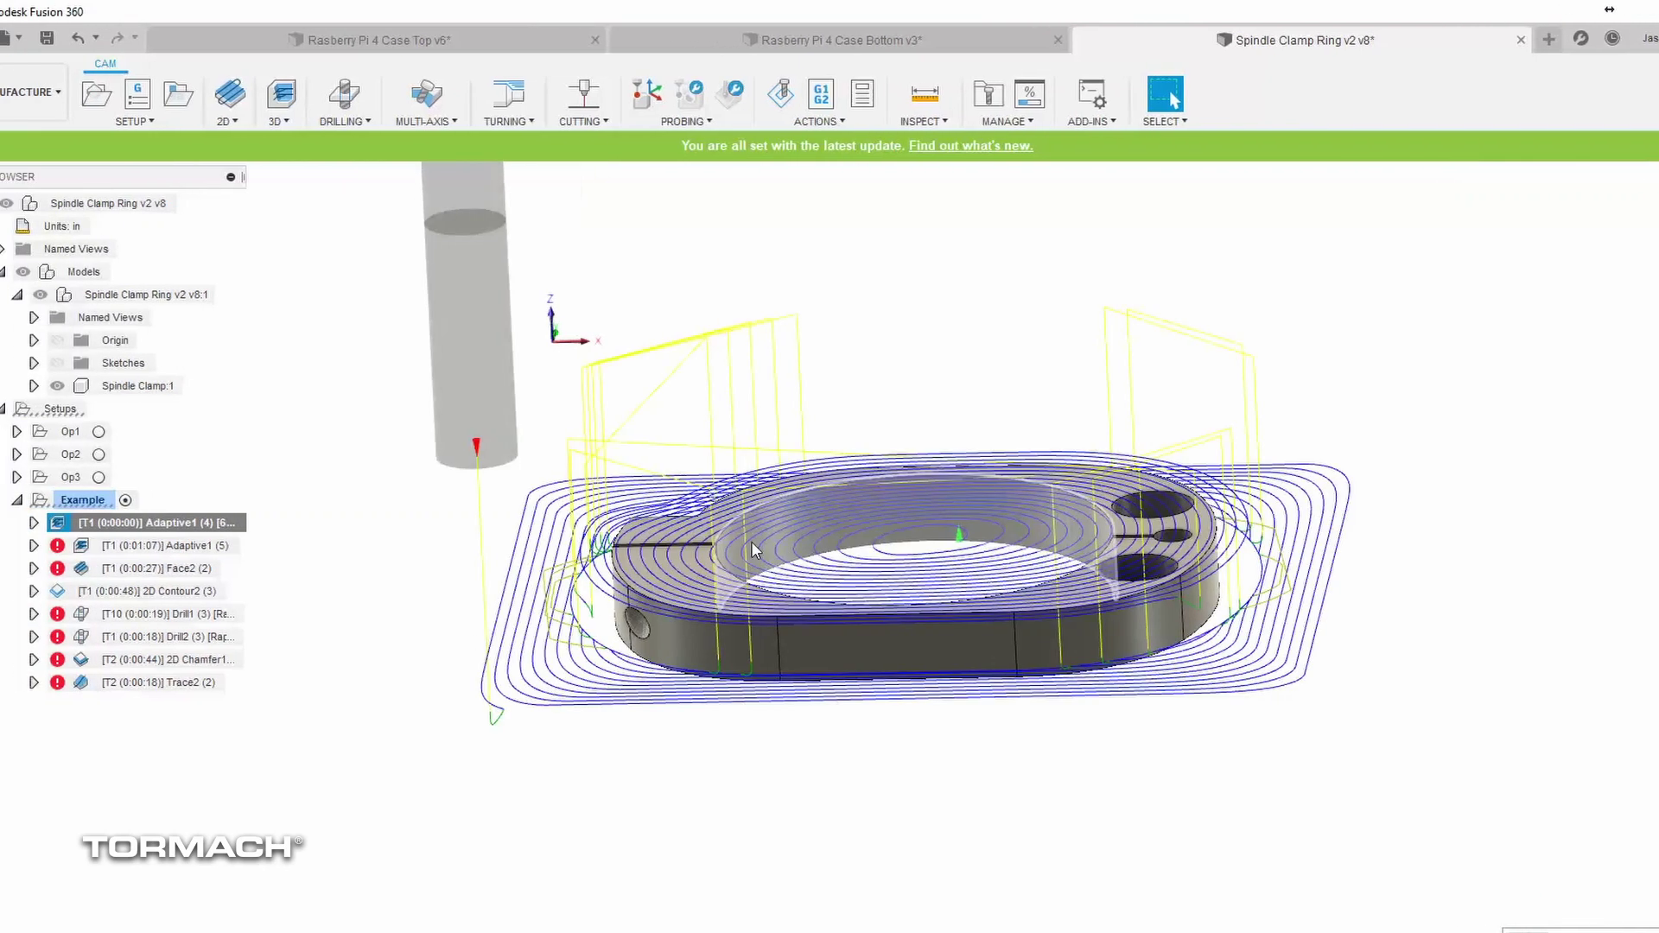
shift+middle_drag(878, 511, 1206, 500)
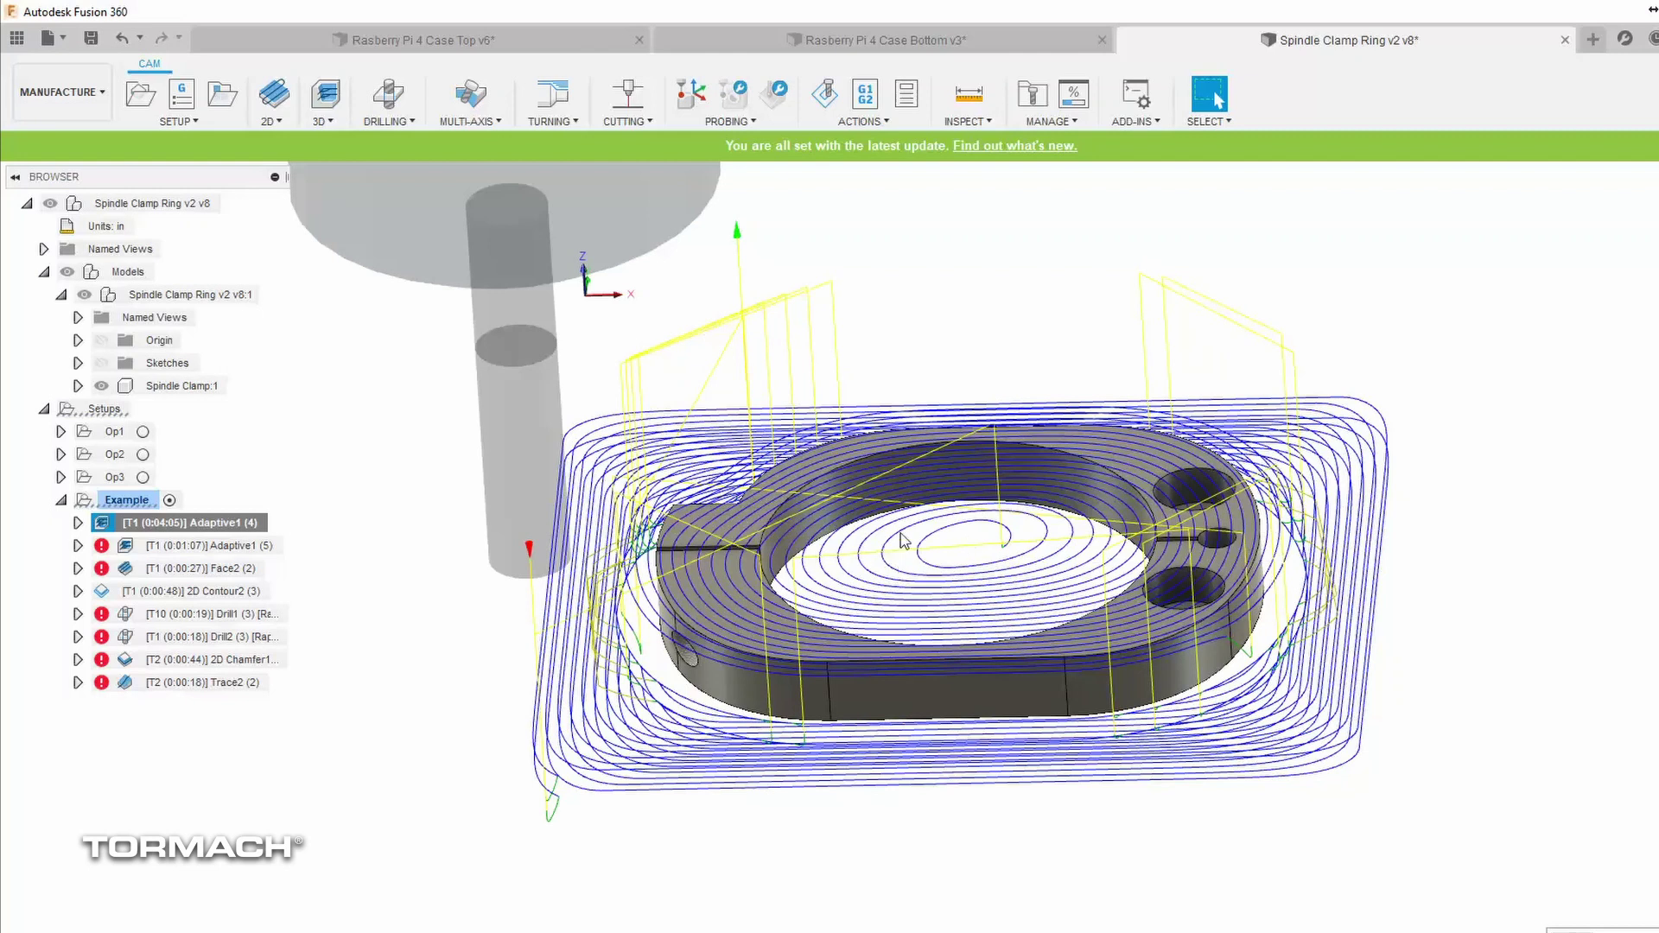
shift+middle_drag(1096, 590, 1111, 591)
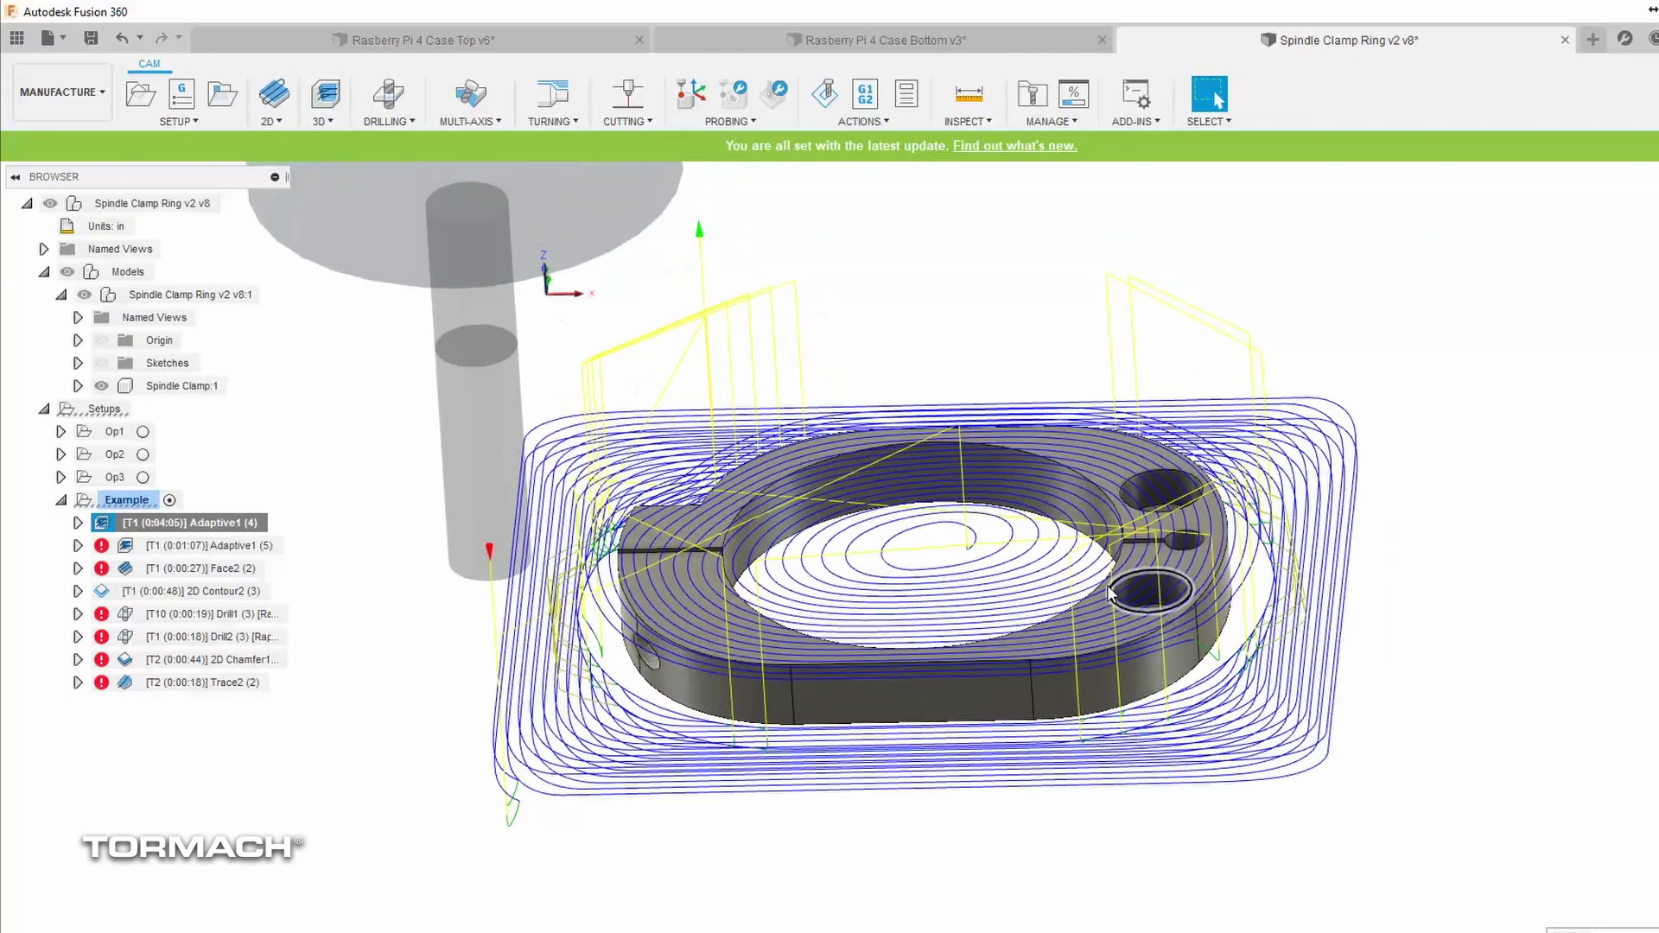
shift+middle_drag(919, 646, 828, 585)
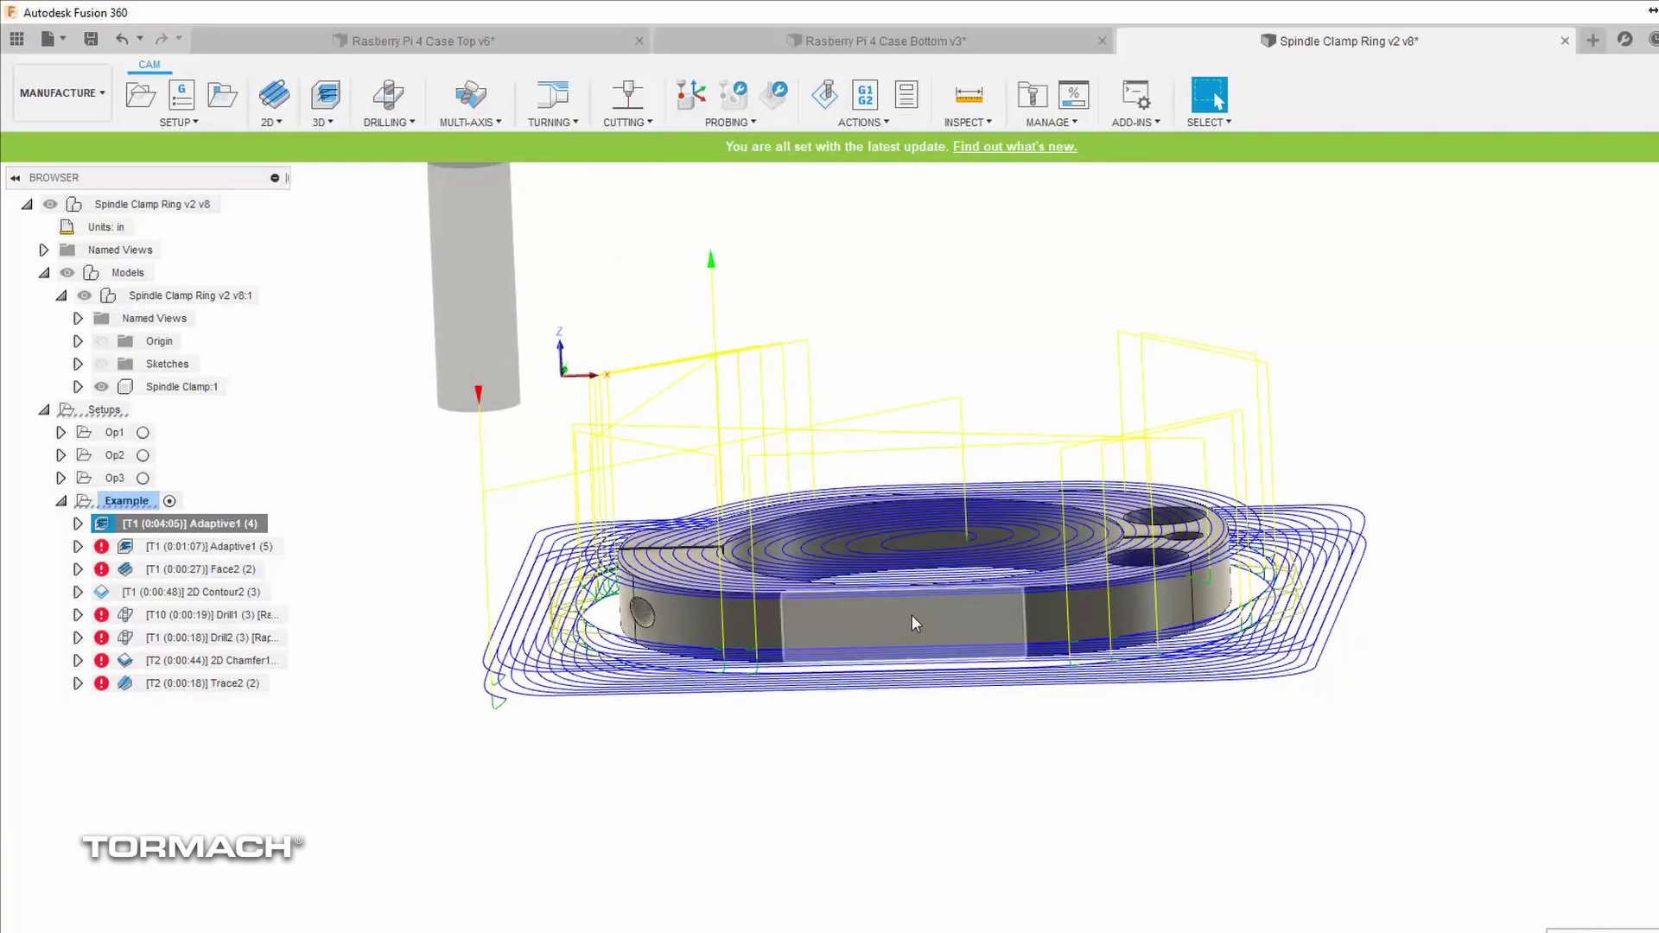
shift+middle_drag(857, 580, 833, 496)
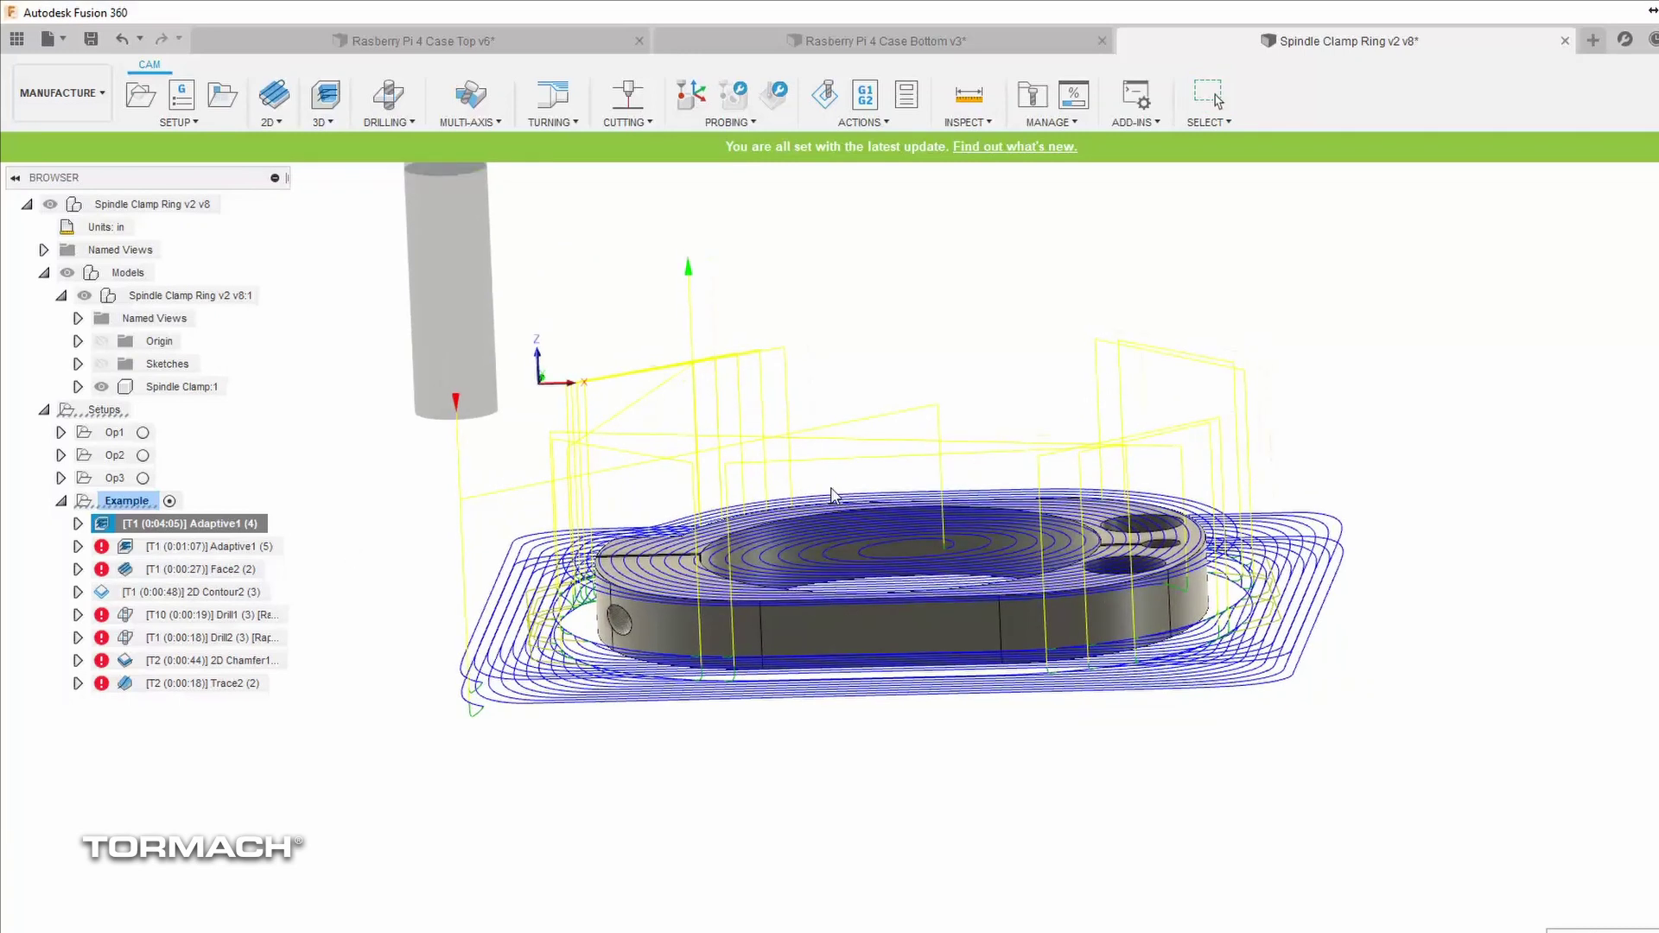
Step: Review Adaptive1 (5)'s bore-edge boundary and its Passes settings, then close the dialog
right_click(171, 547)
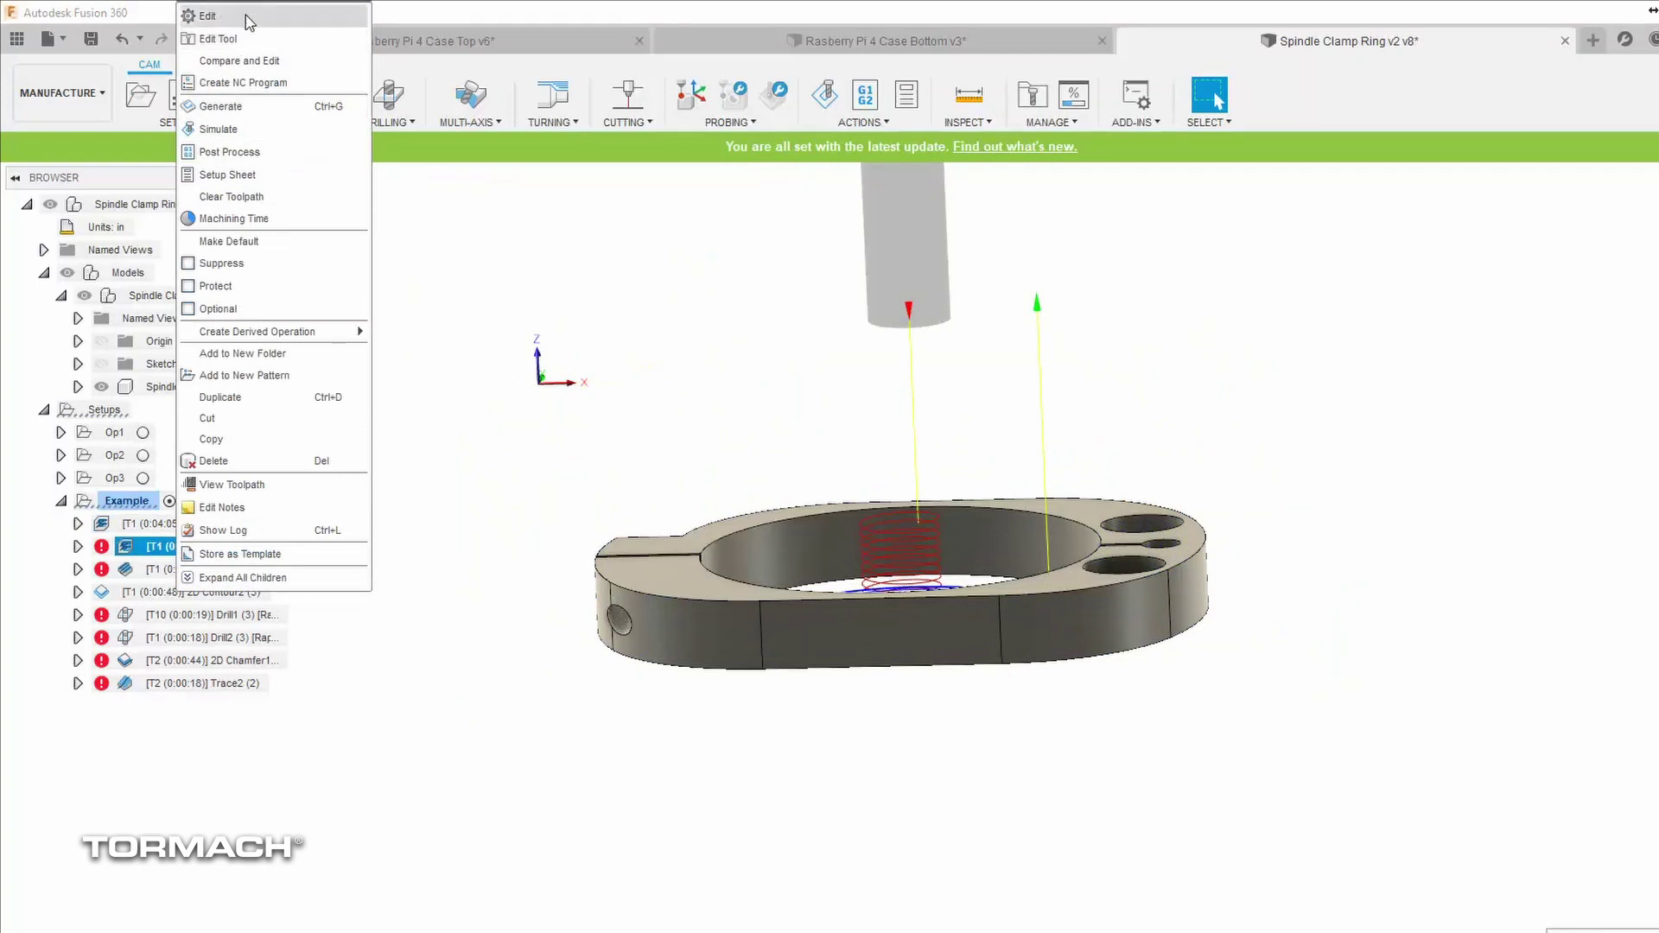
click(245, 14)
click(1364, 202)
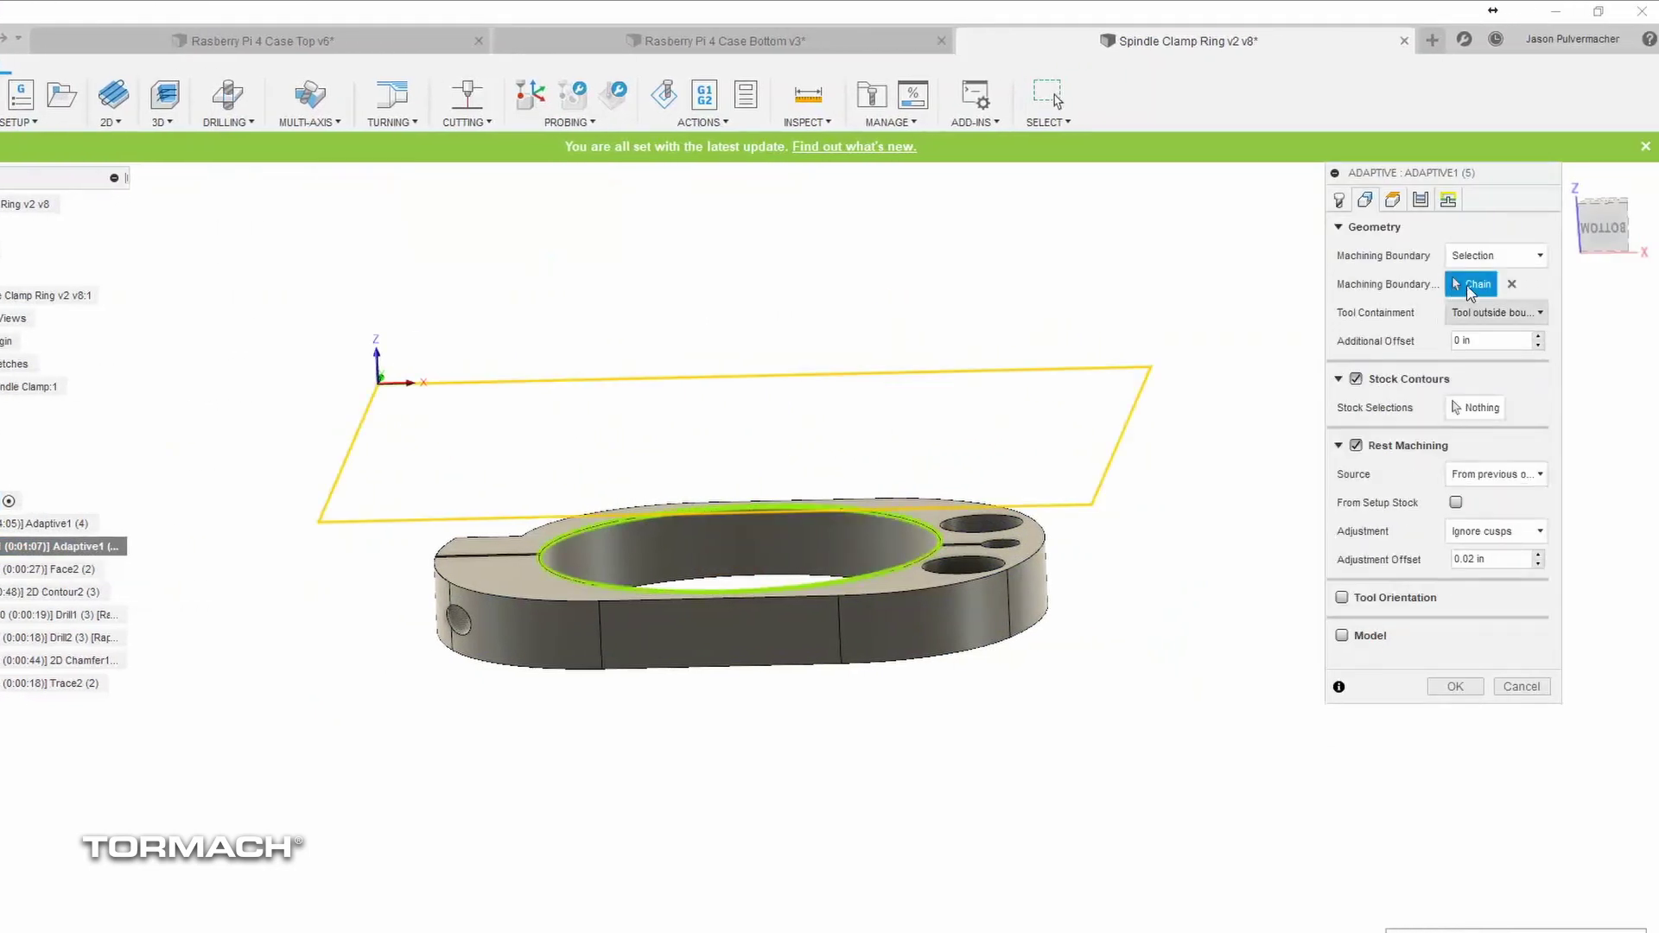
shift+middle_drag(912, 531, 837, 503)
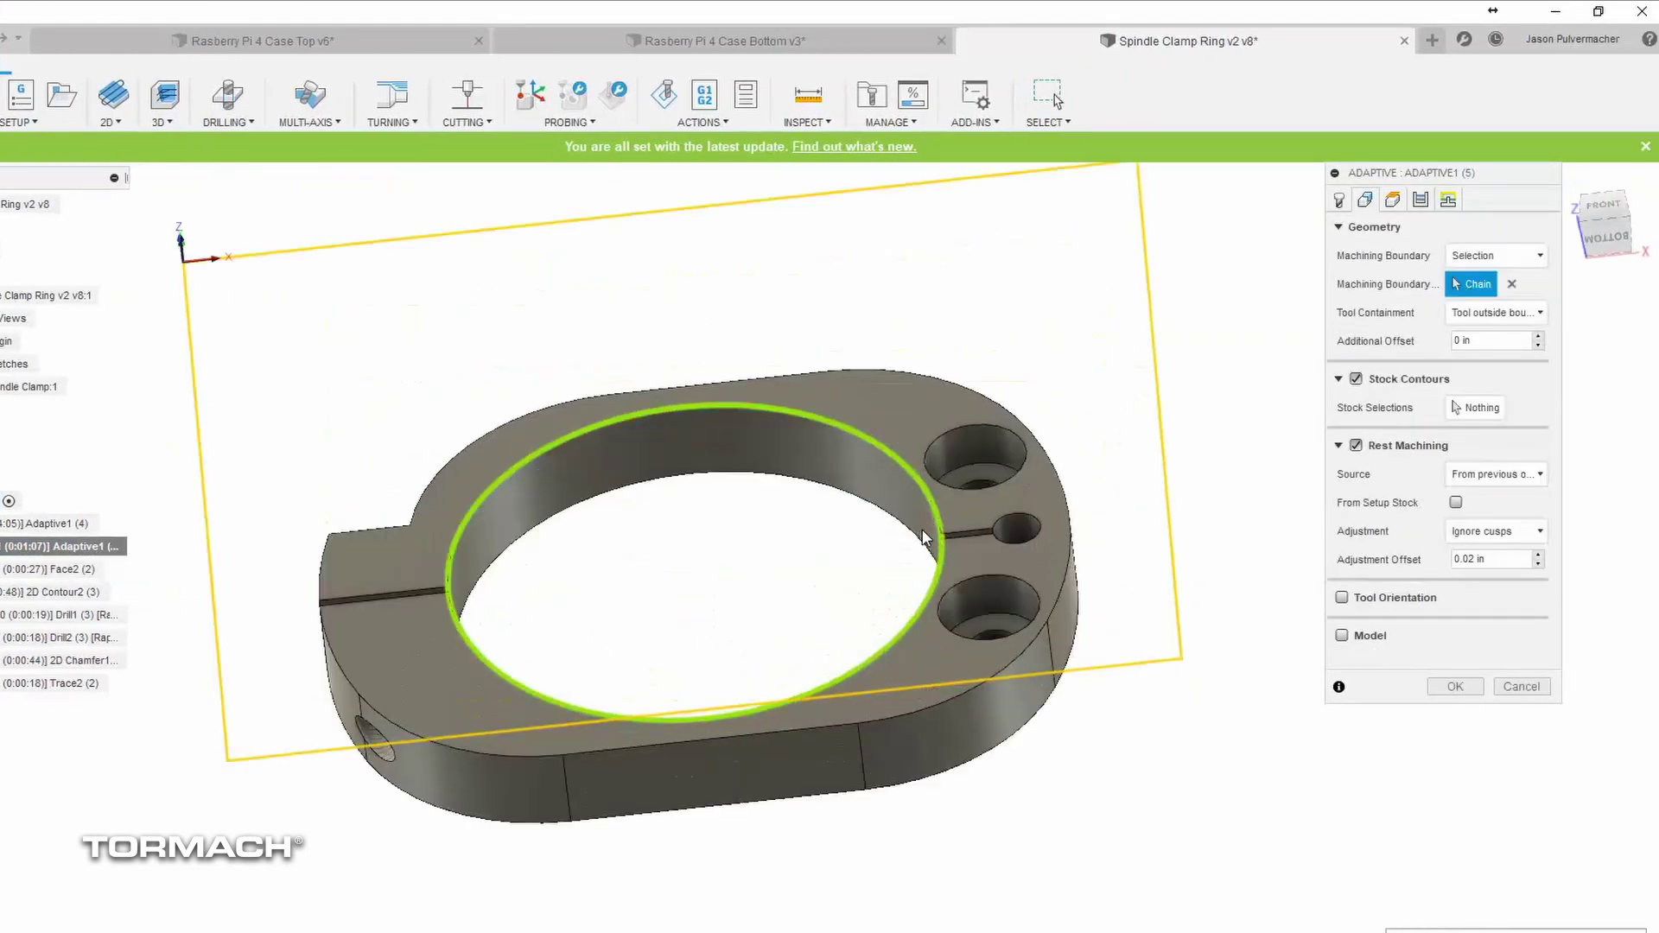
click(1420, 199)
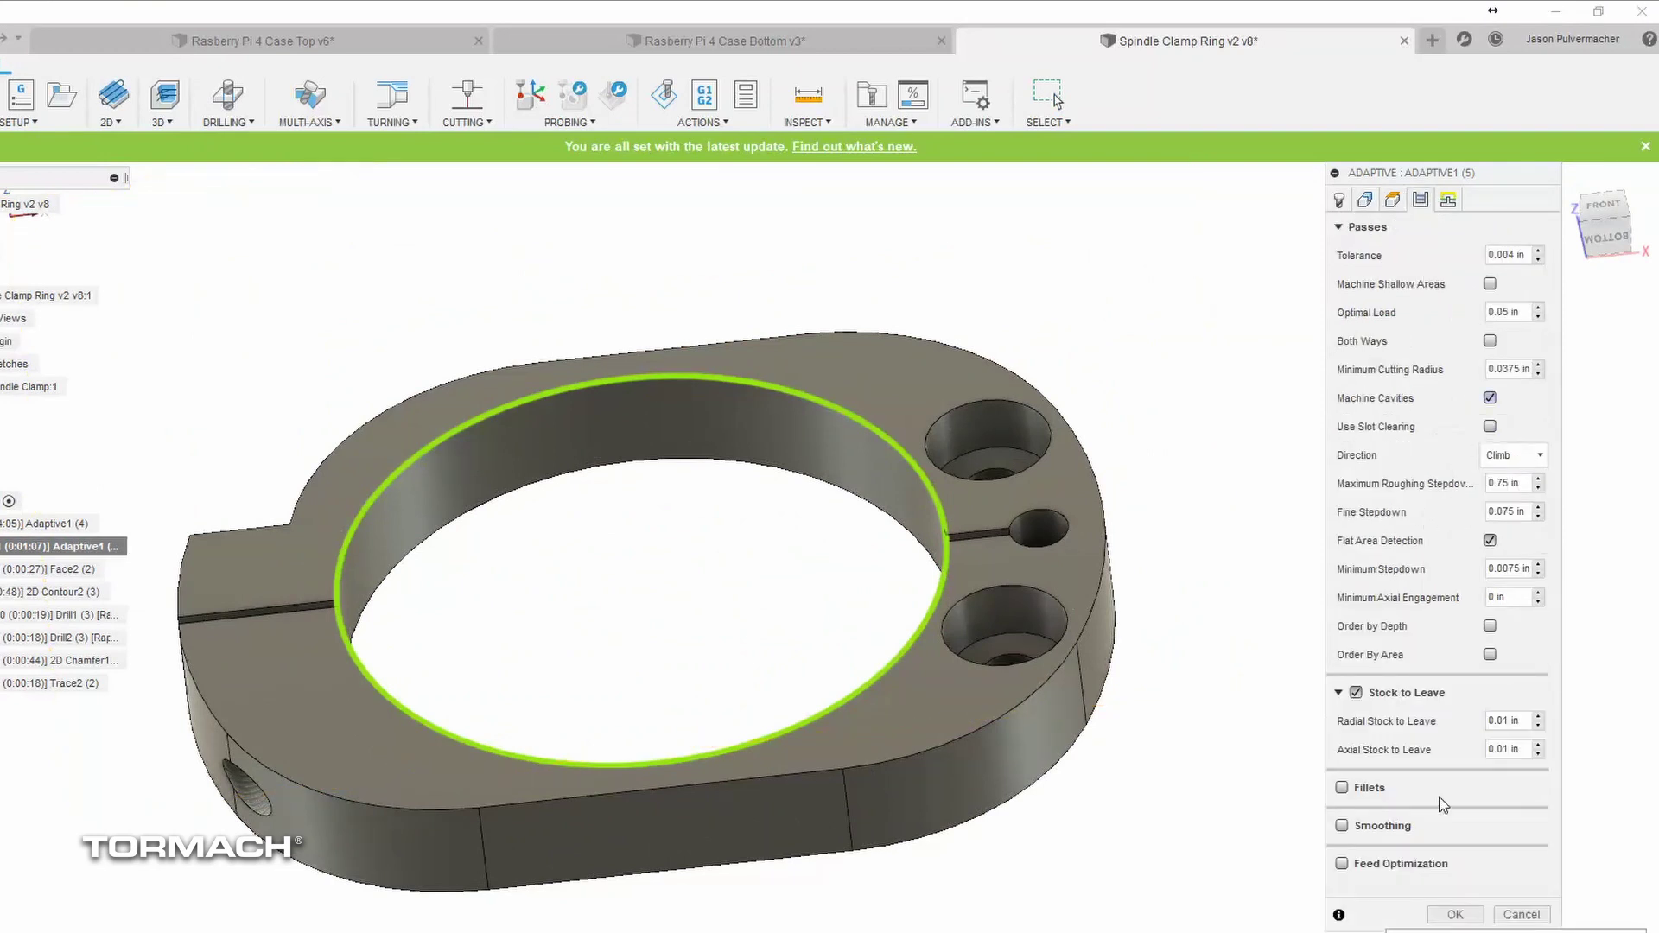
click(1456, 915)
scroll(719, 557, down, 2)
scroll(698, 532, down, 2)
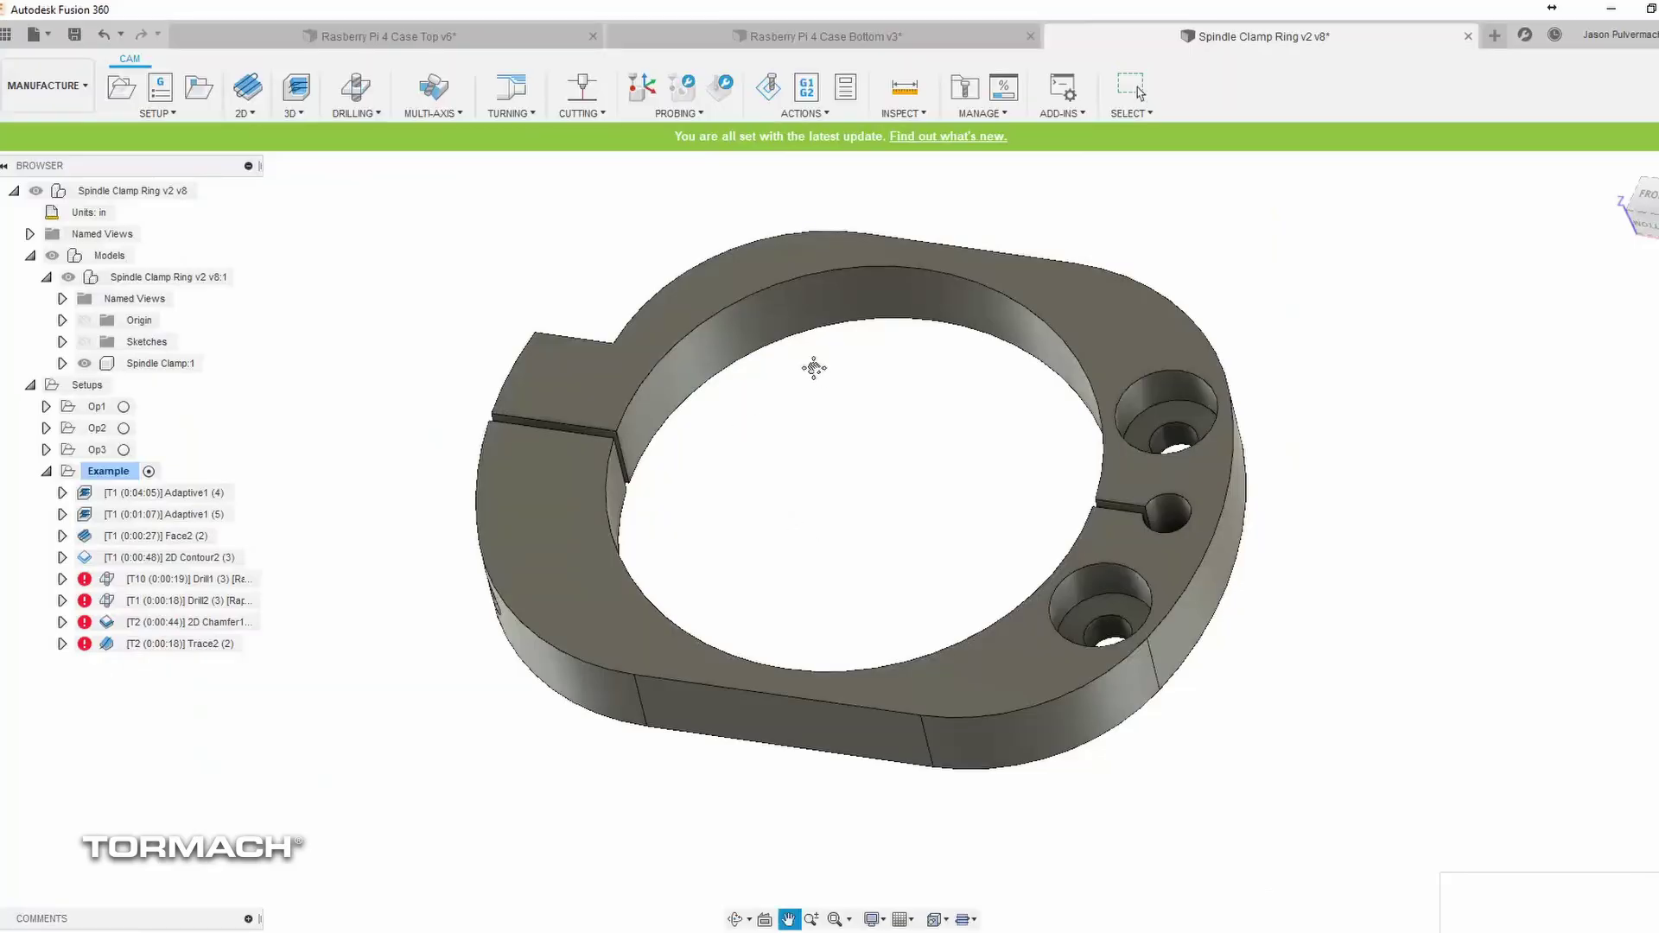
drag(812, 368, 668, 505)
key(Escape)
scroll(580, 453, up, 3)
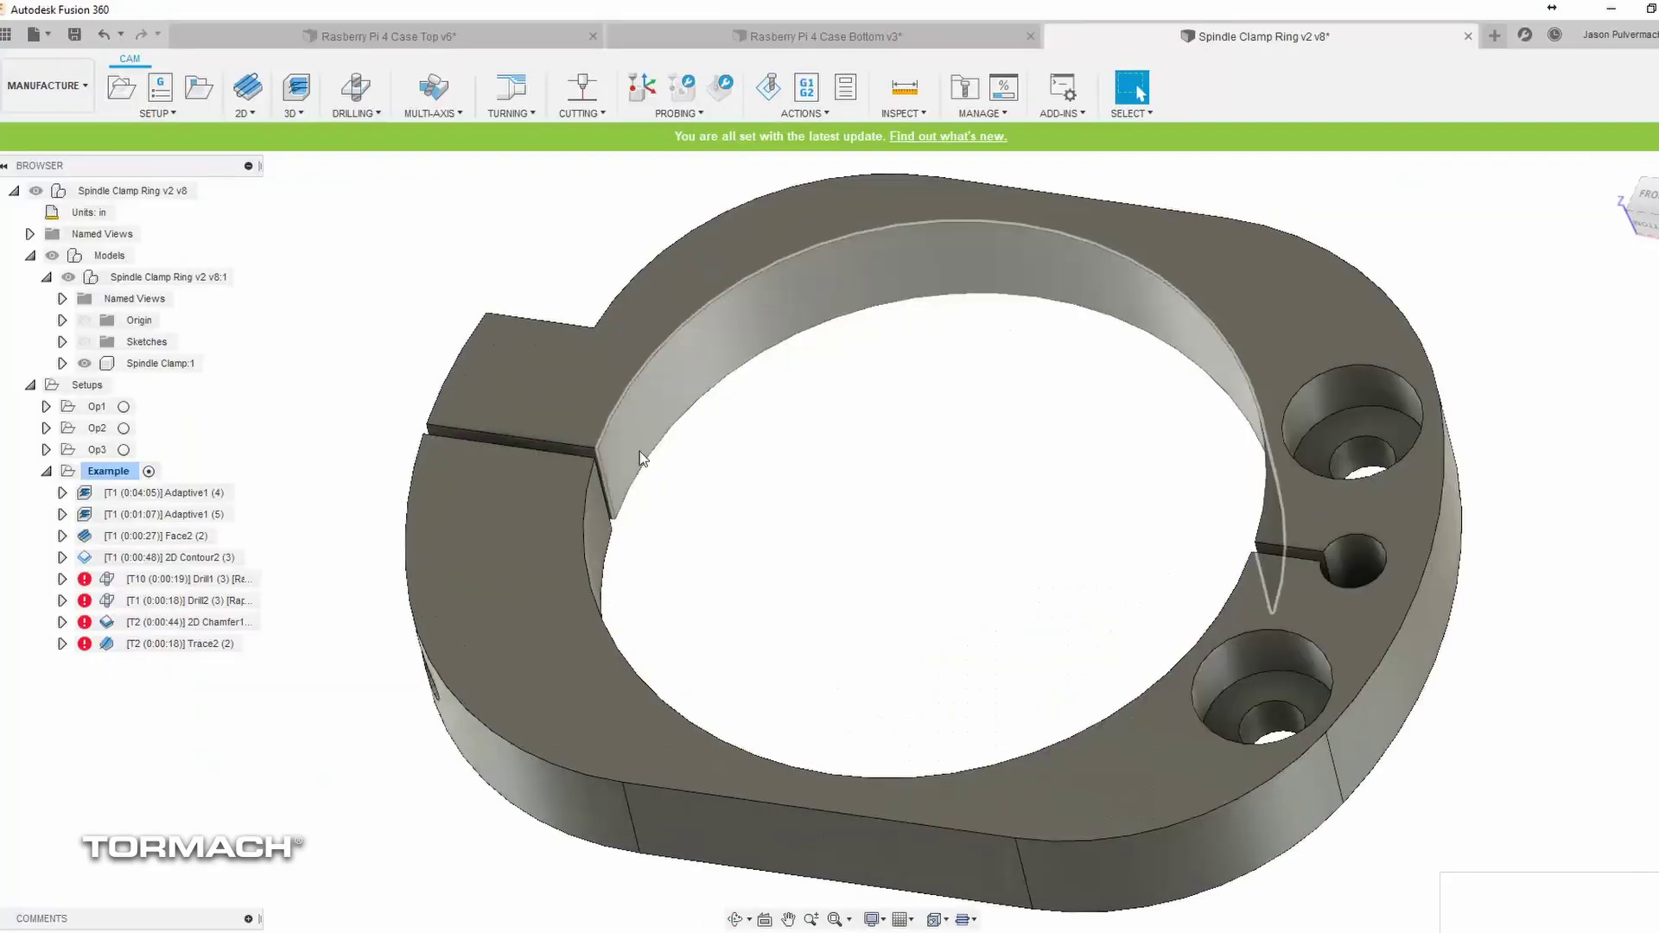
mouse_move(639, 452)
middle_down()
mouse_move(909, 478)
mouse_move(691, 562)
middle_up()
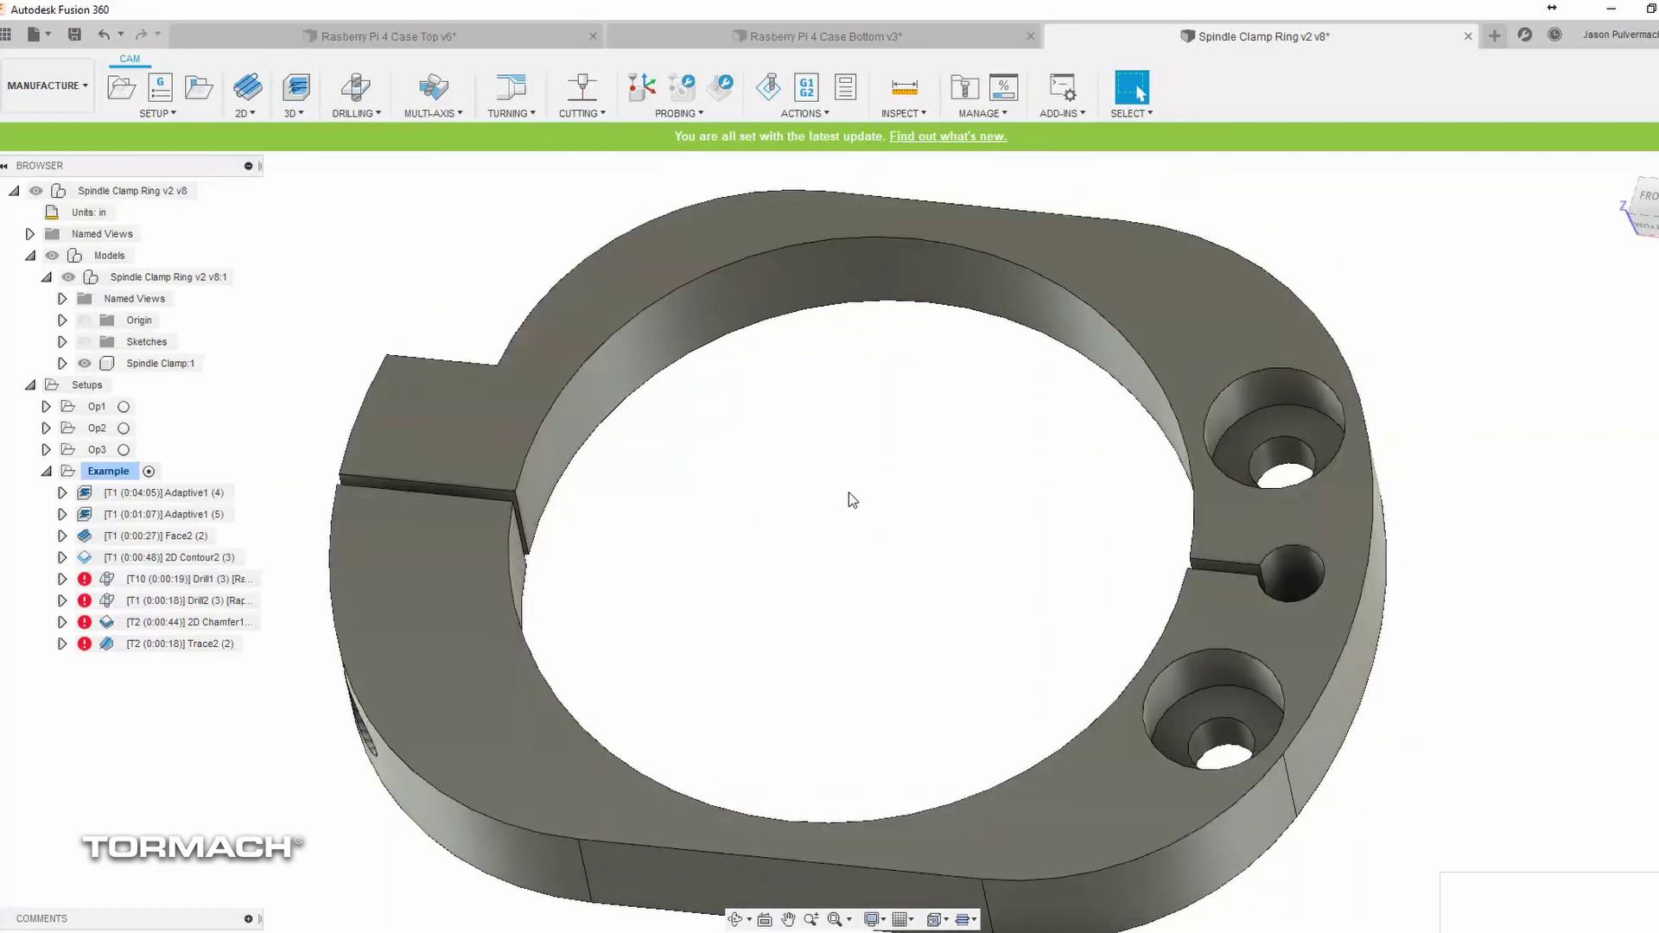
scroll(850, 499, down, 1)
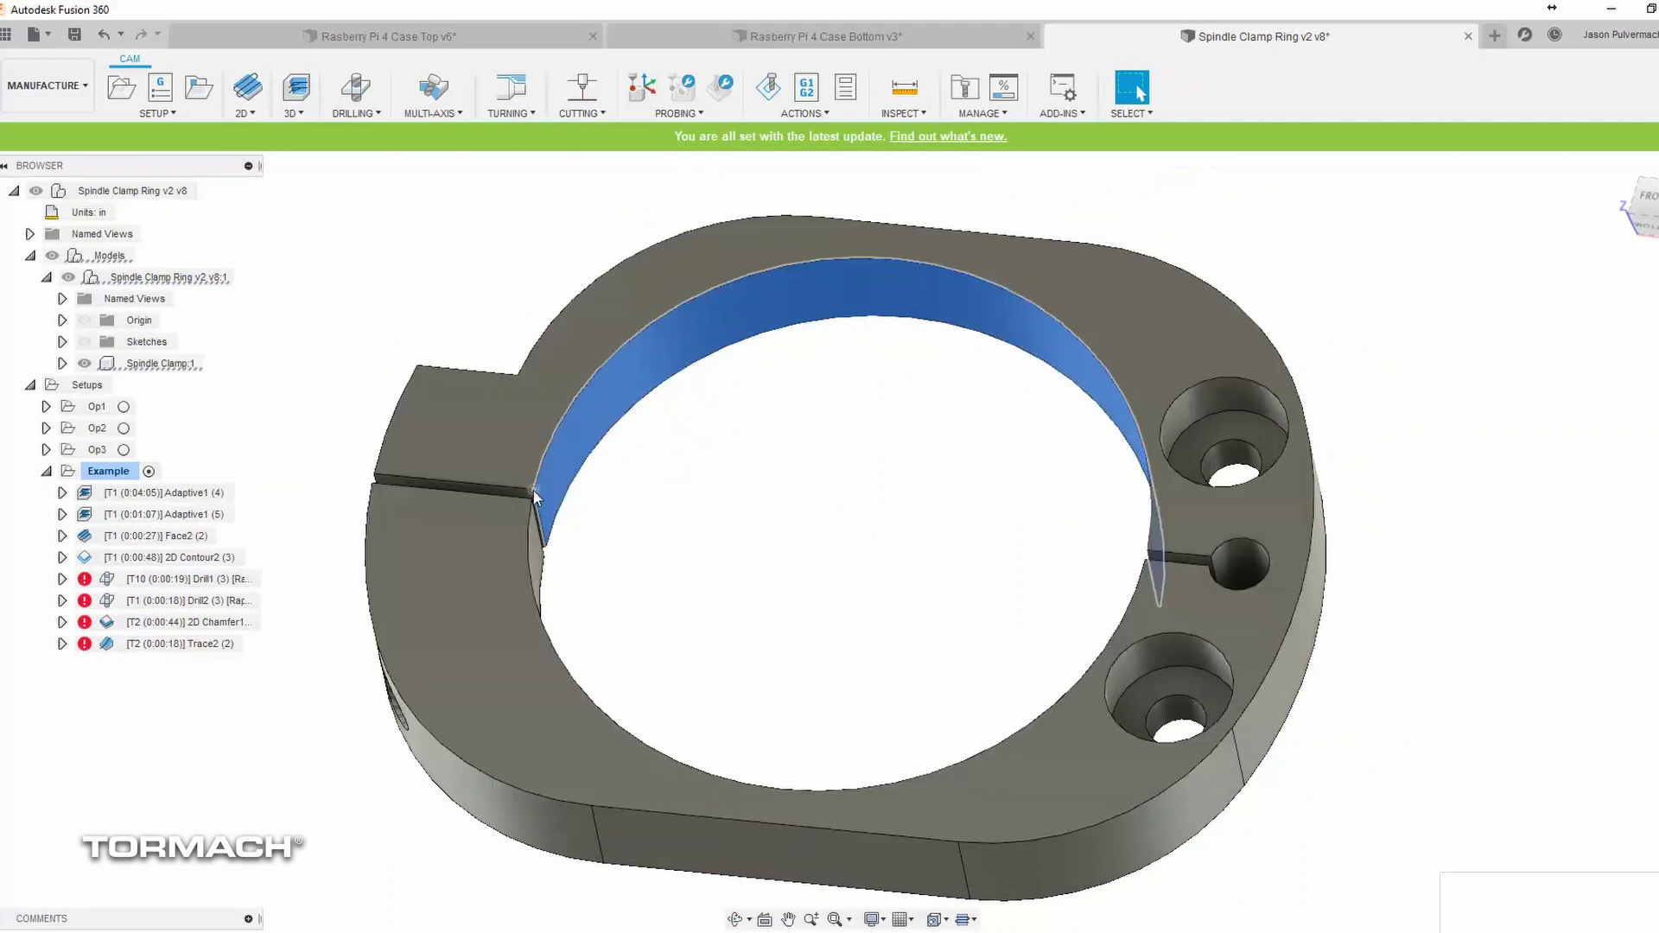
scroll(535, 496, up, 2)
scroll(519, 487, up, 2)
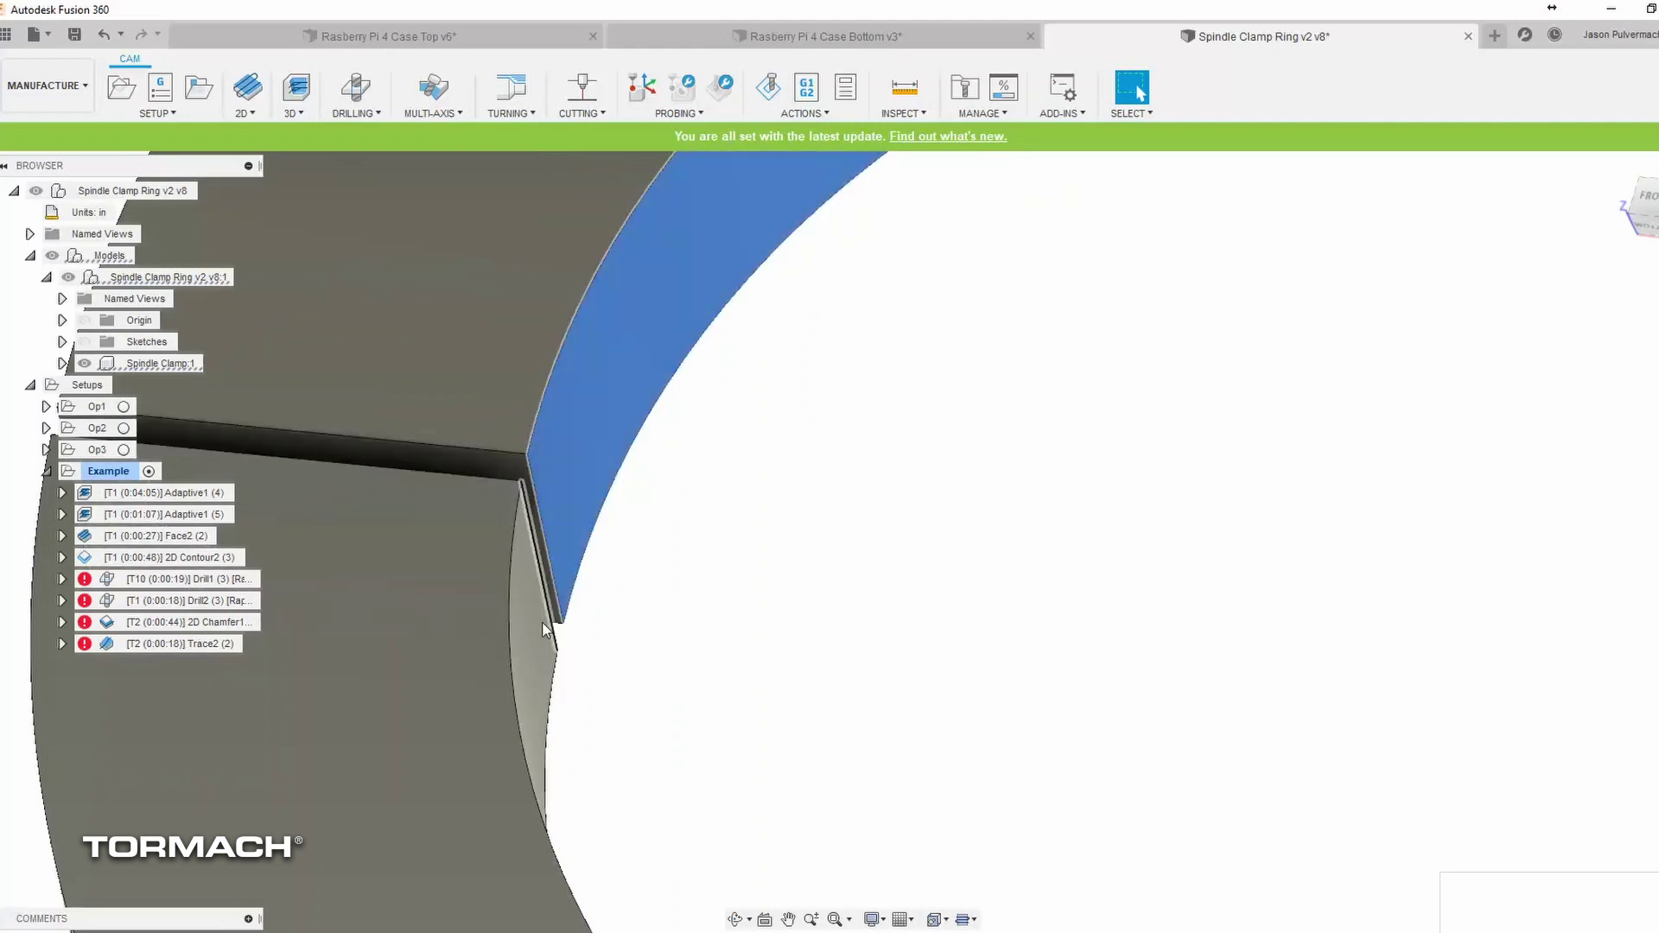
scroll(551, 616, down, 2)
scroll(583, 574, down, 3)
scroll(623, 545, down, 2)
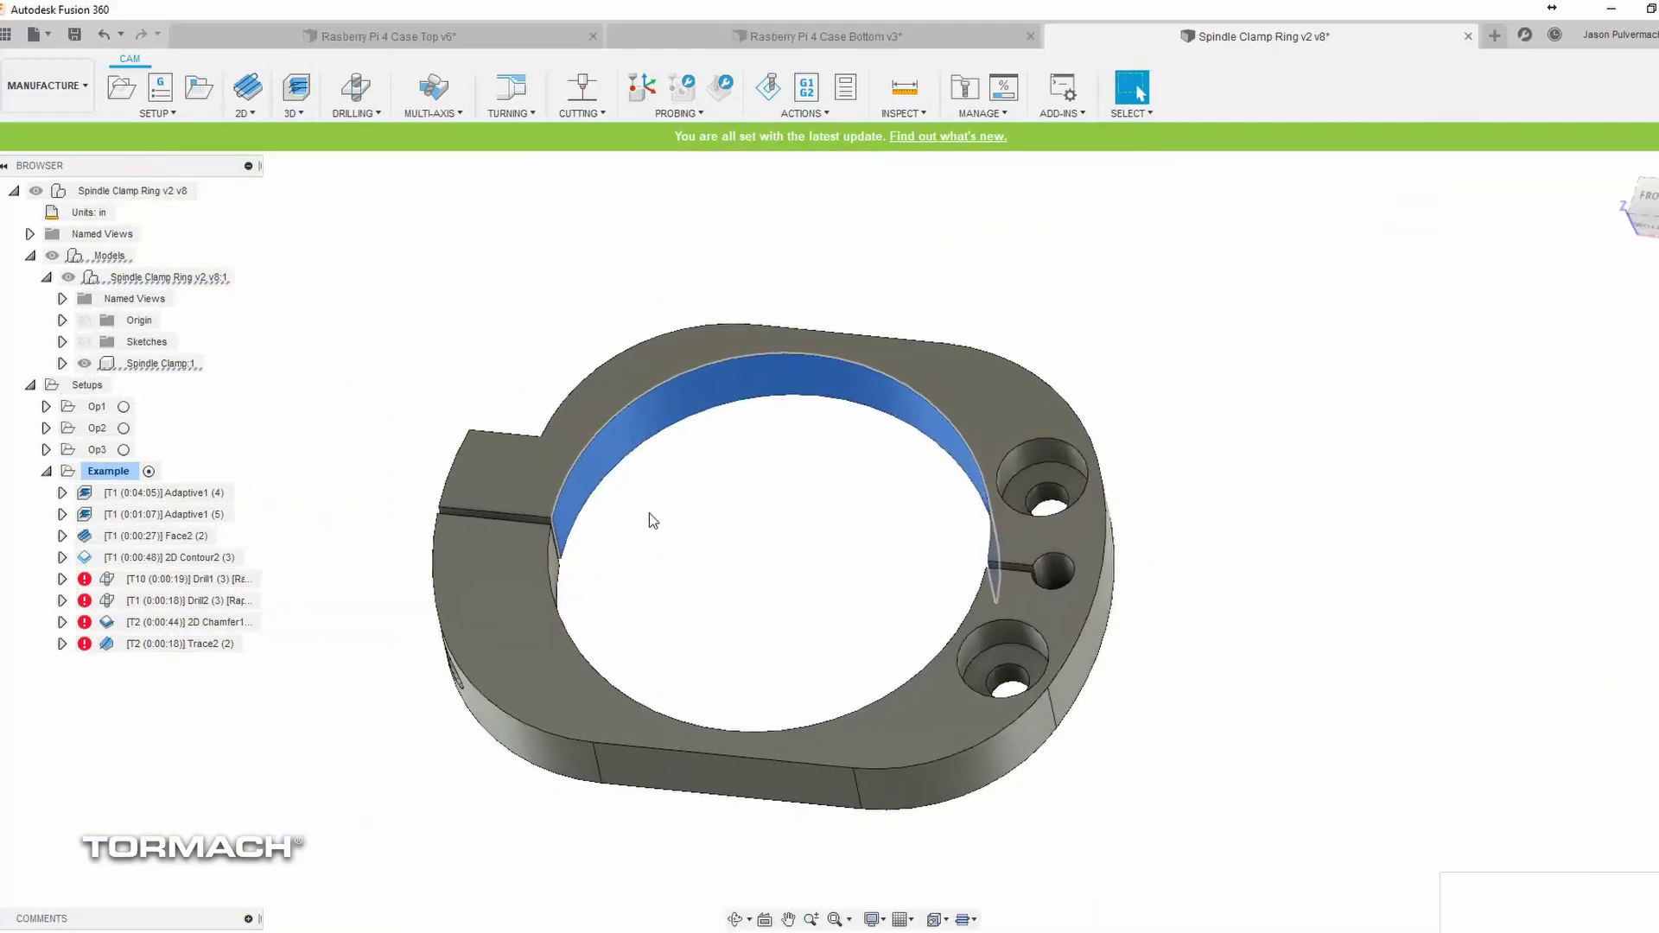
scroll(650, 520, up, 1)
Step: Regenerate Op1's 2D Contour2 toolpath and inspect it from angled views
click(47, 405)
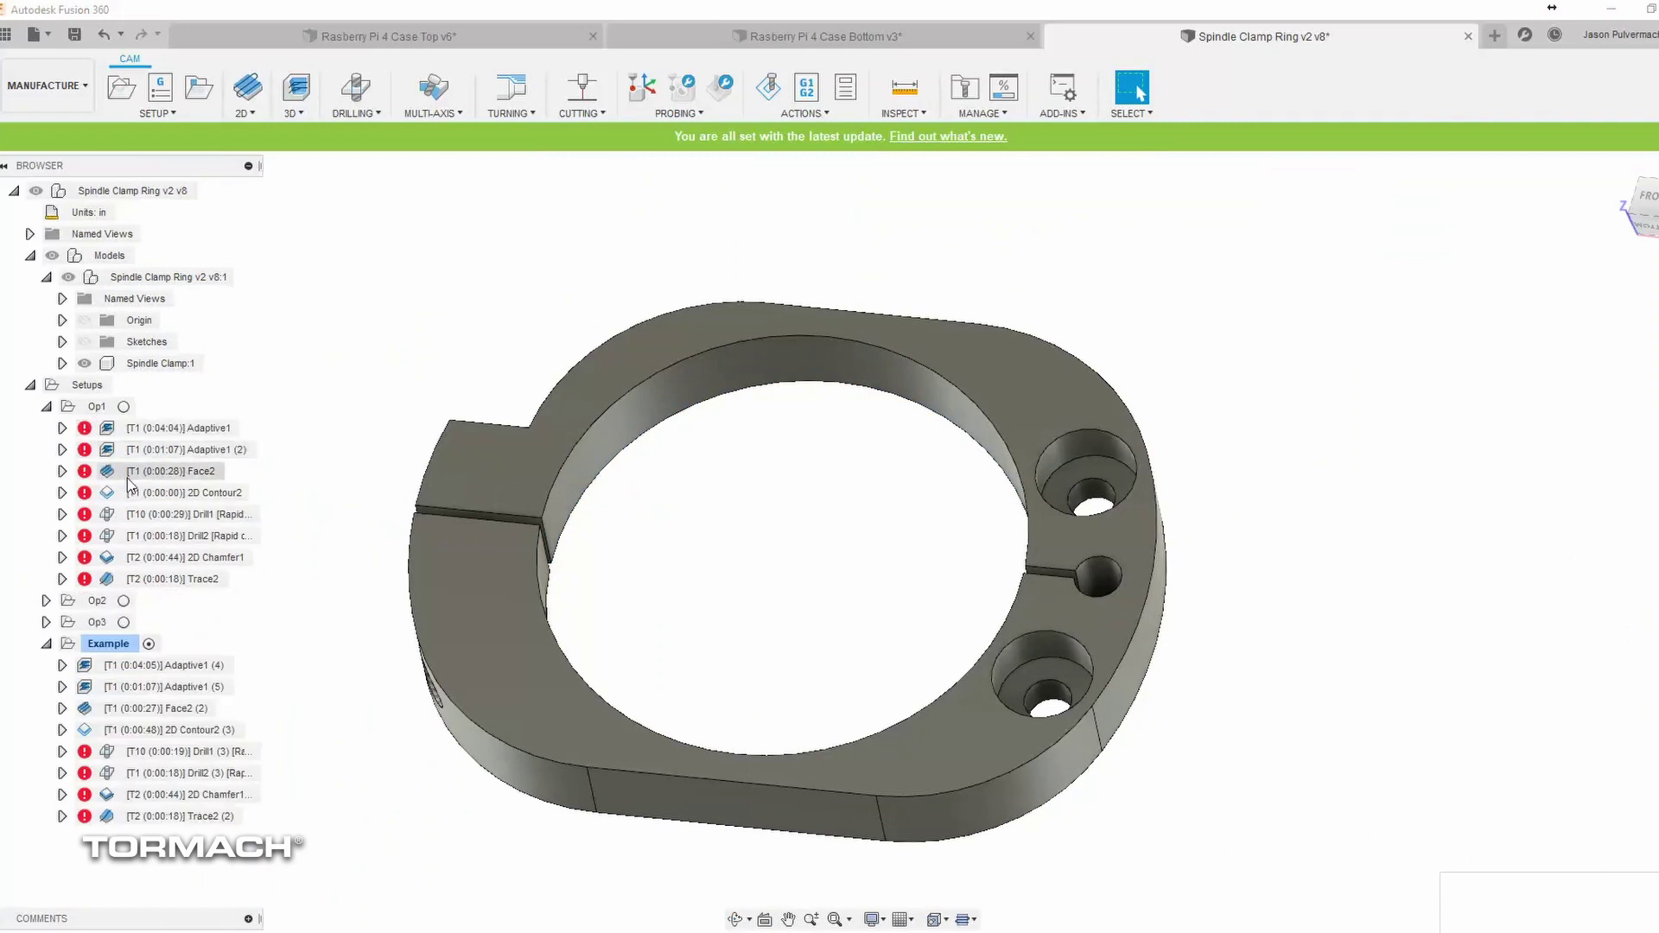
right_click(158, 506)
key(Escape)
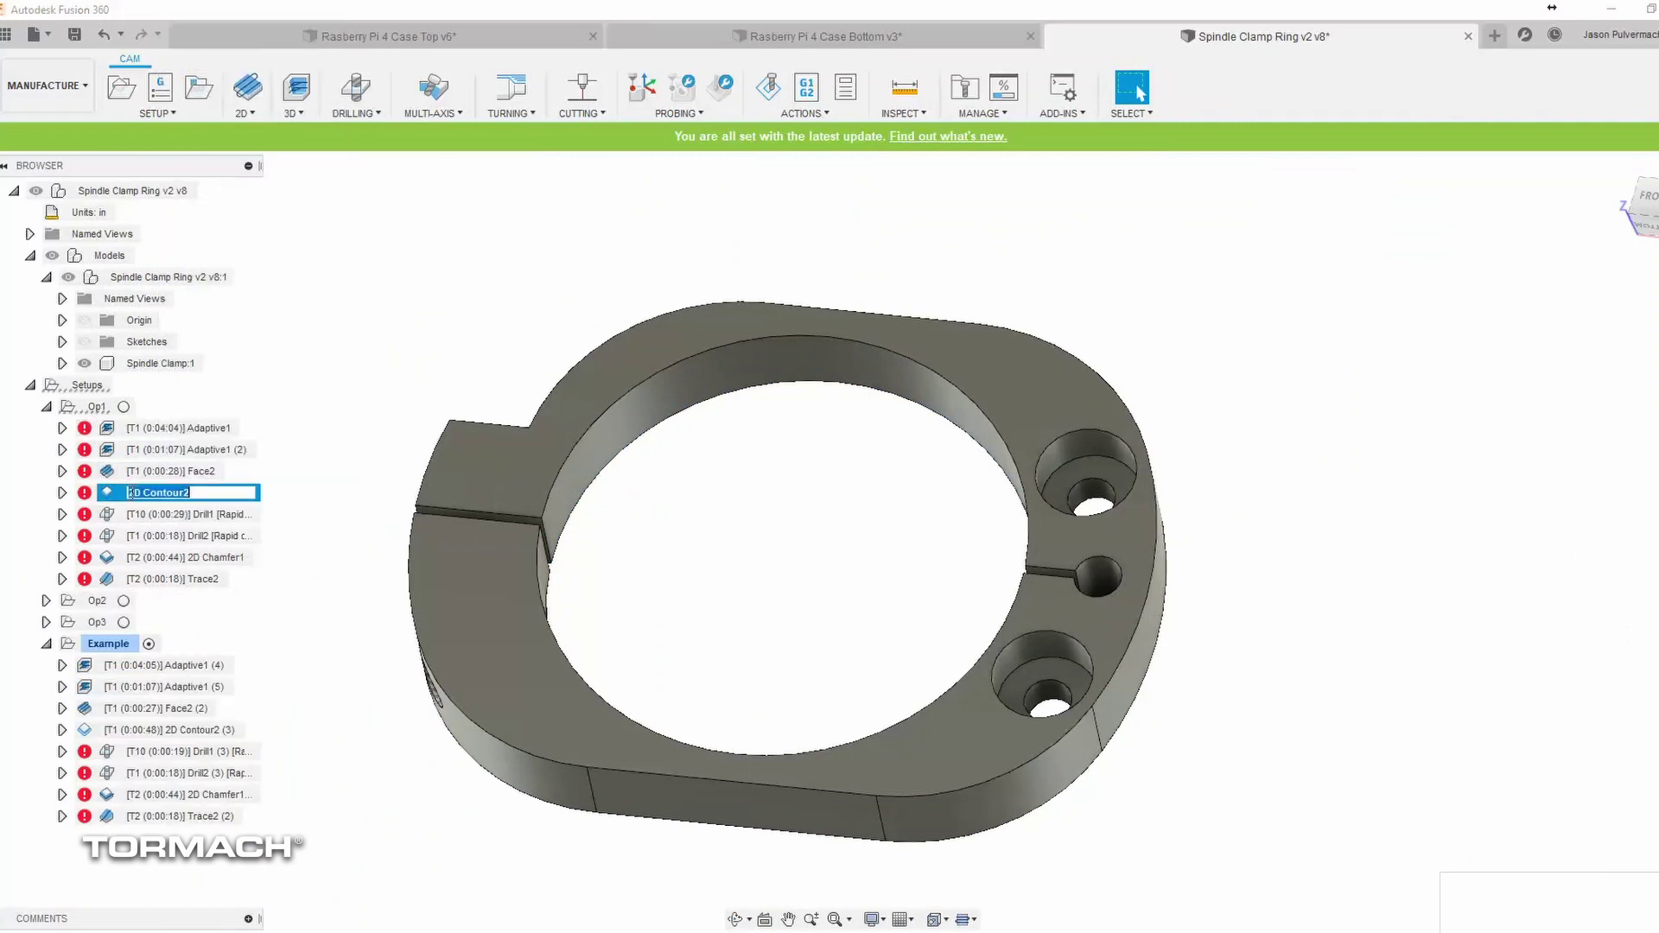
right_click(155, 495)
click(223, 114)
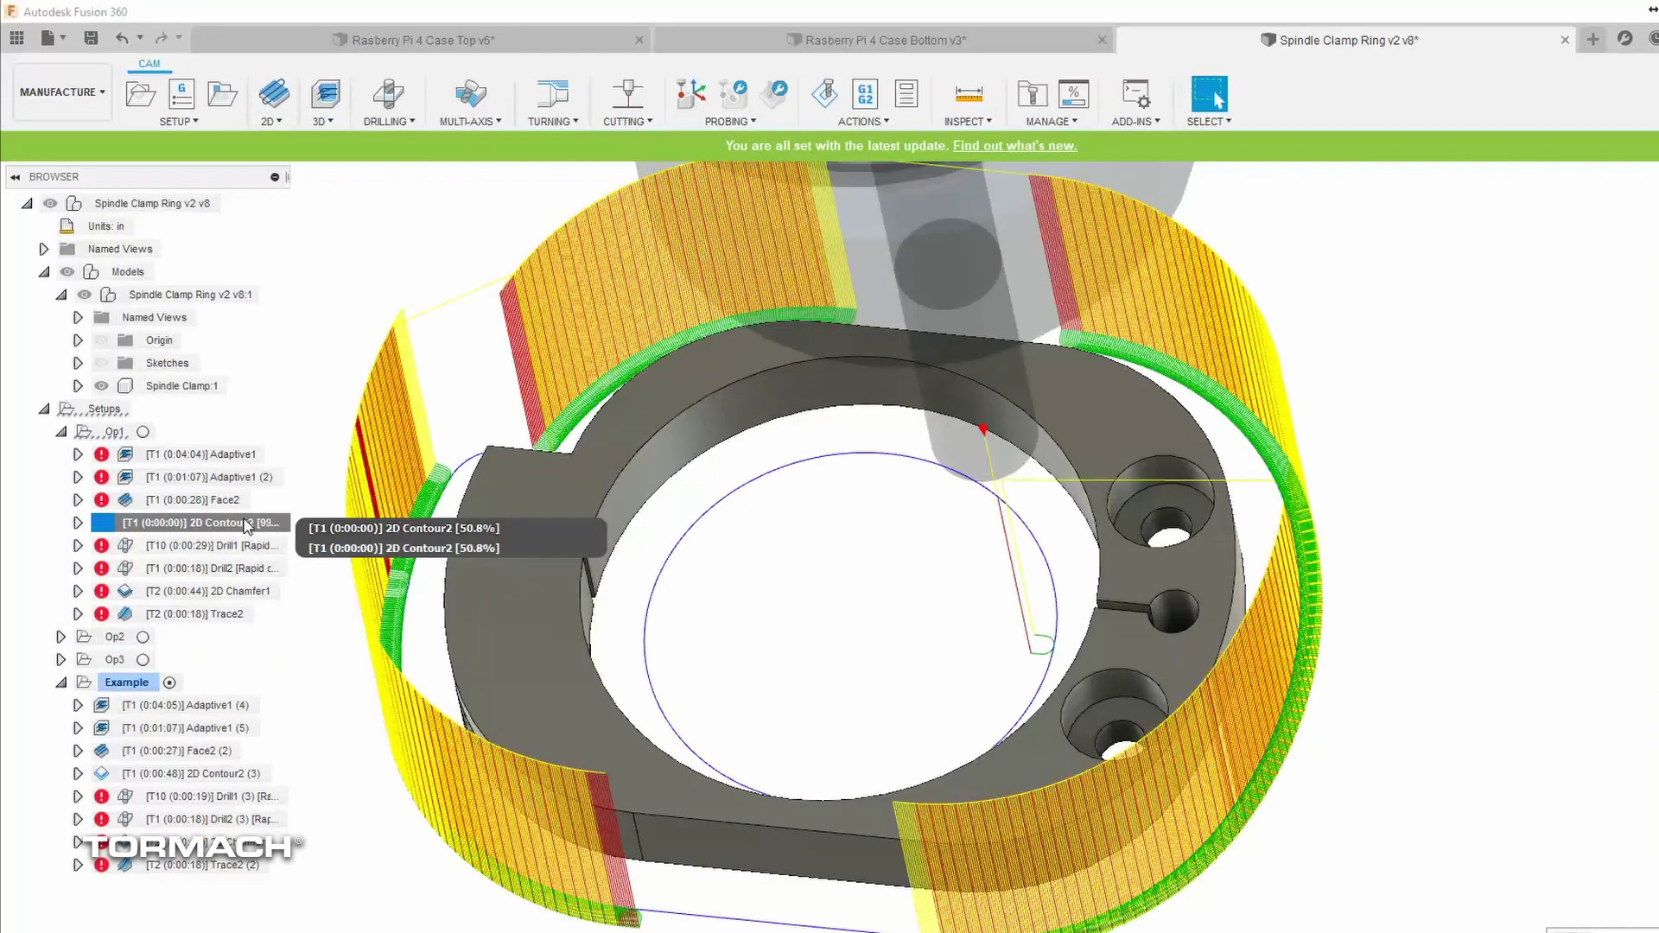
scroll(544, 441, up, 5)
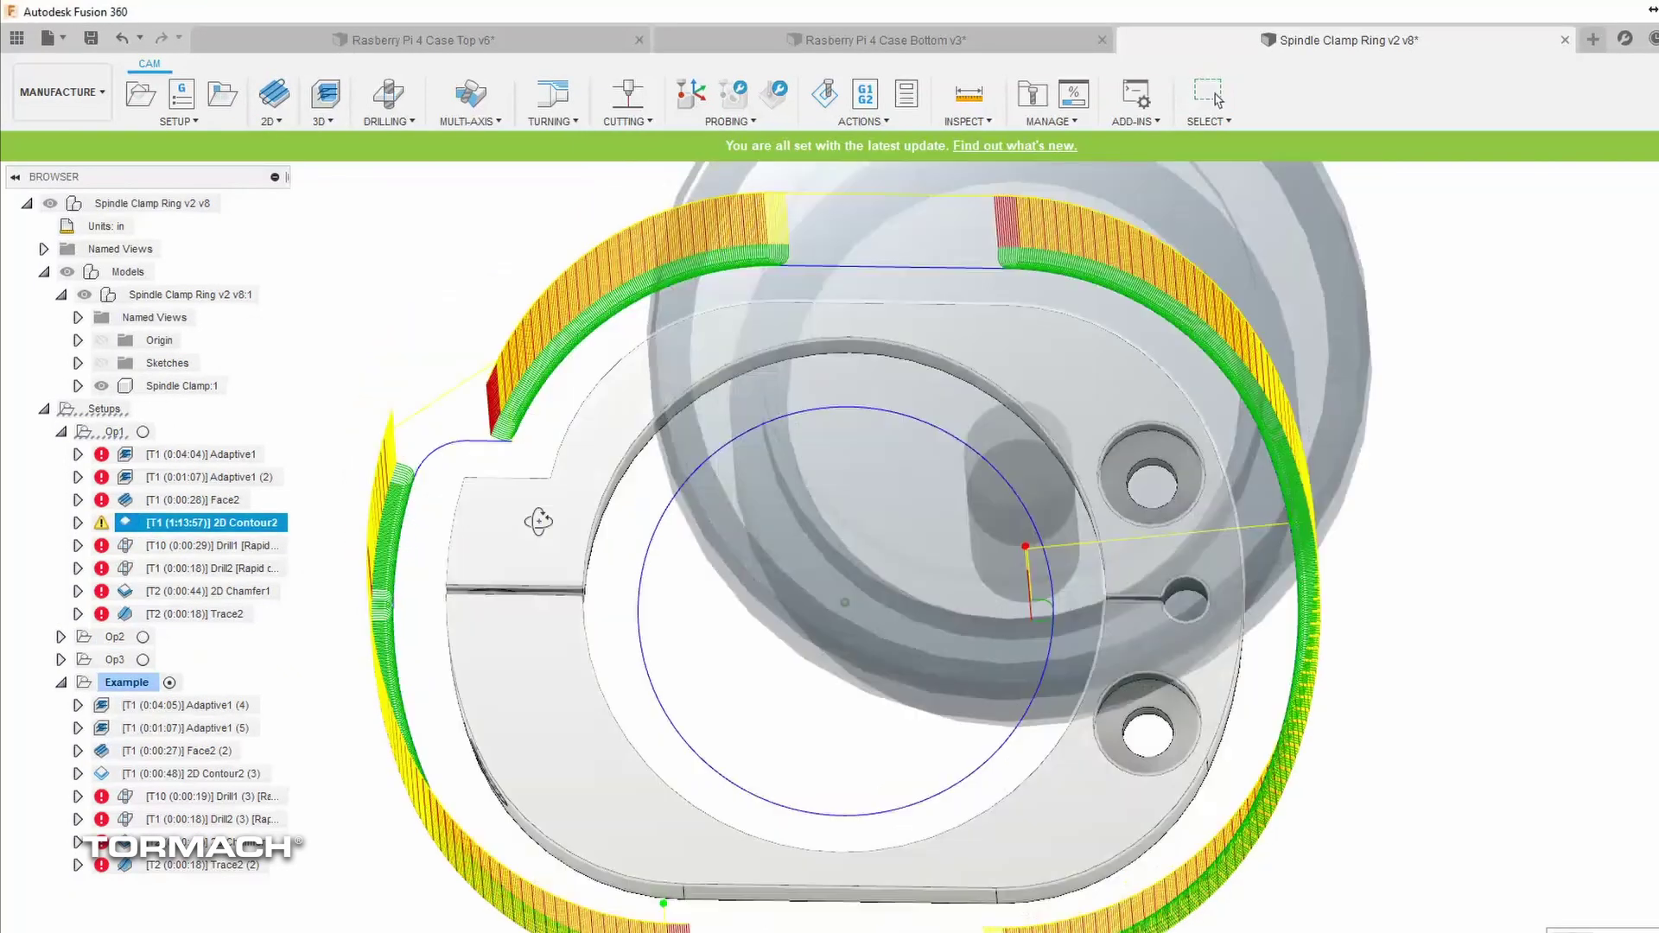
scroll(553, 456, up, 2)
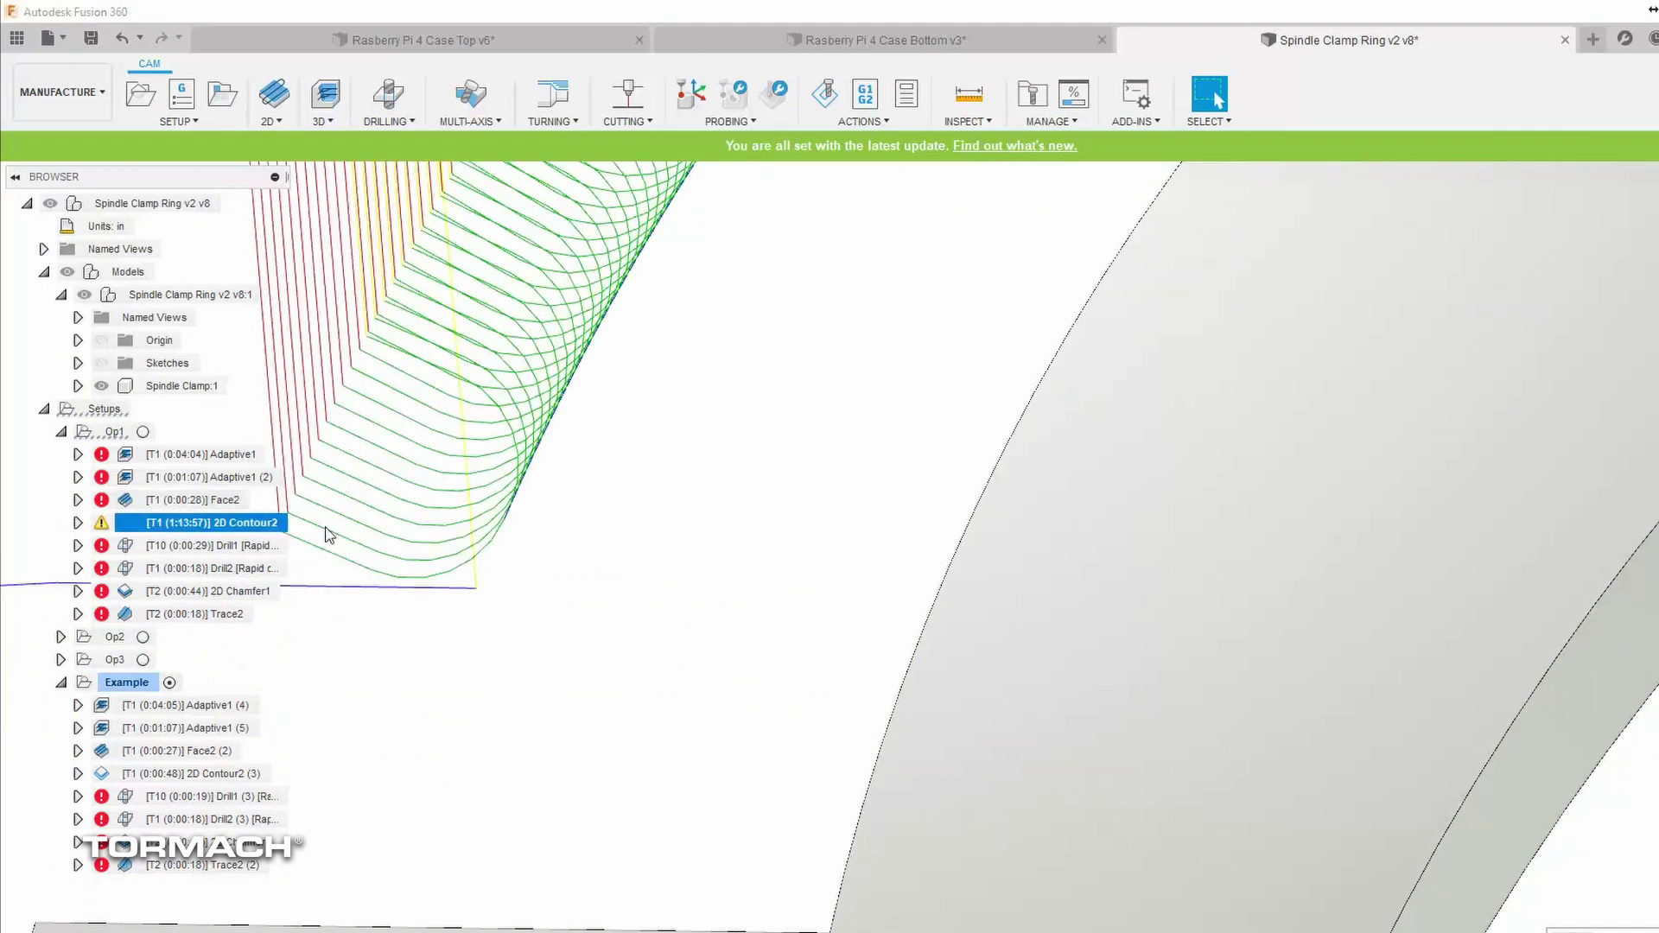
scroll(671, 514, down, 2)
scroll(670, 514, down, 2)
key(F6)
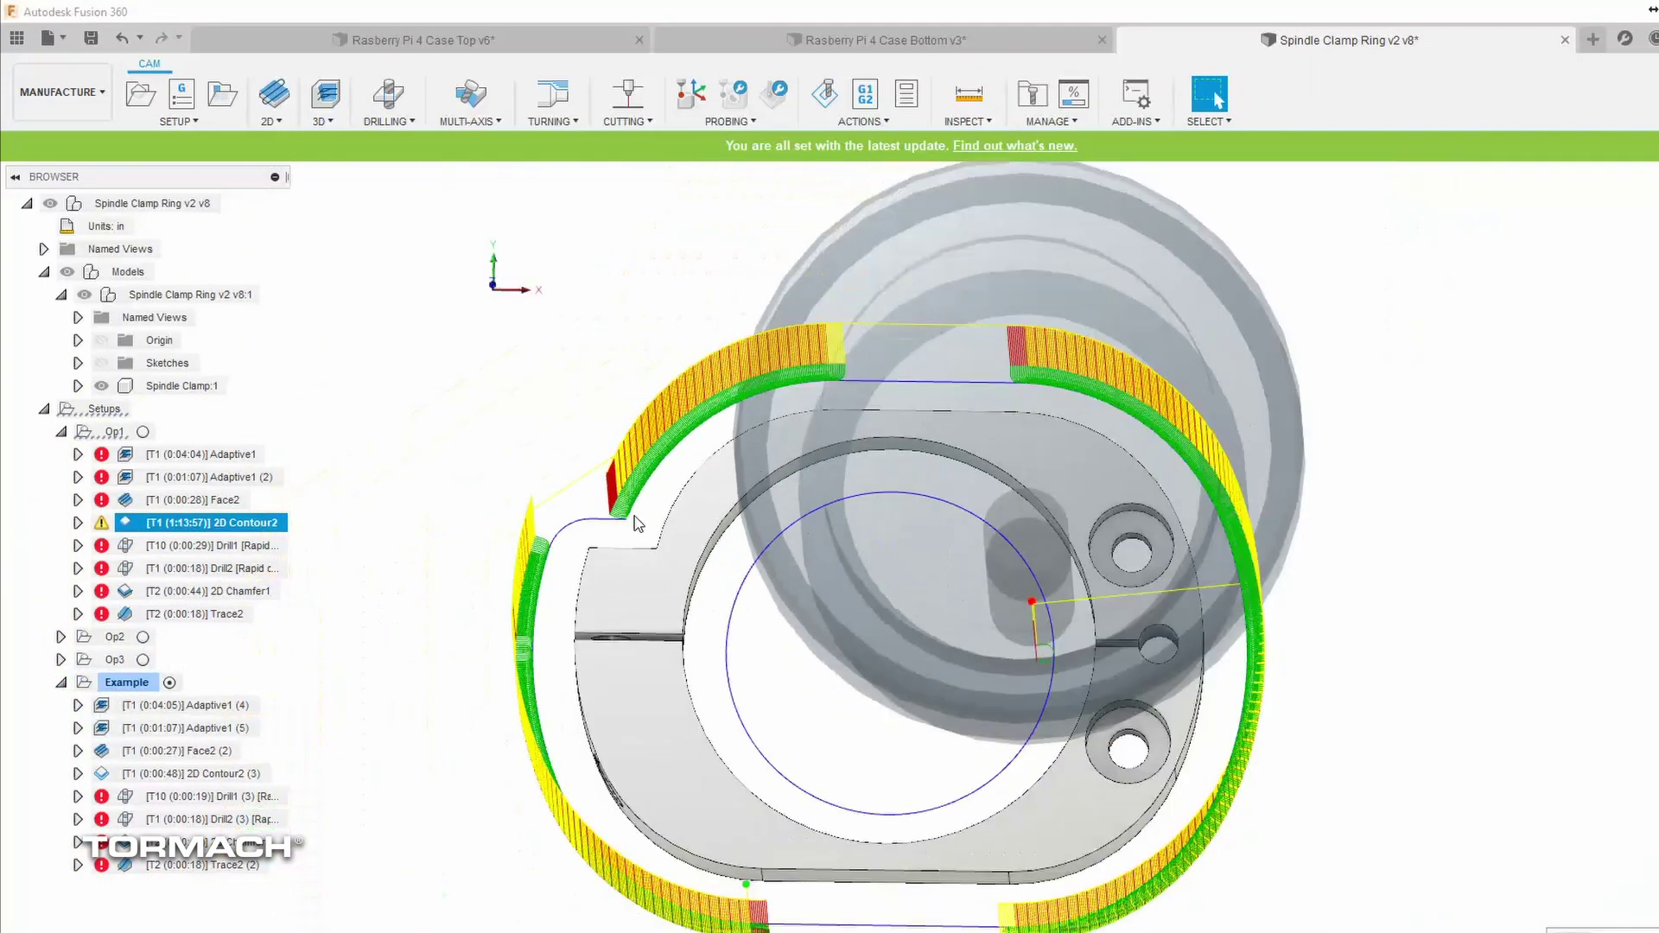
scroll(744, 542, up, 1)
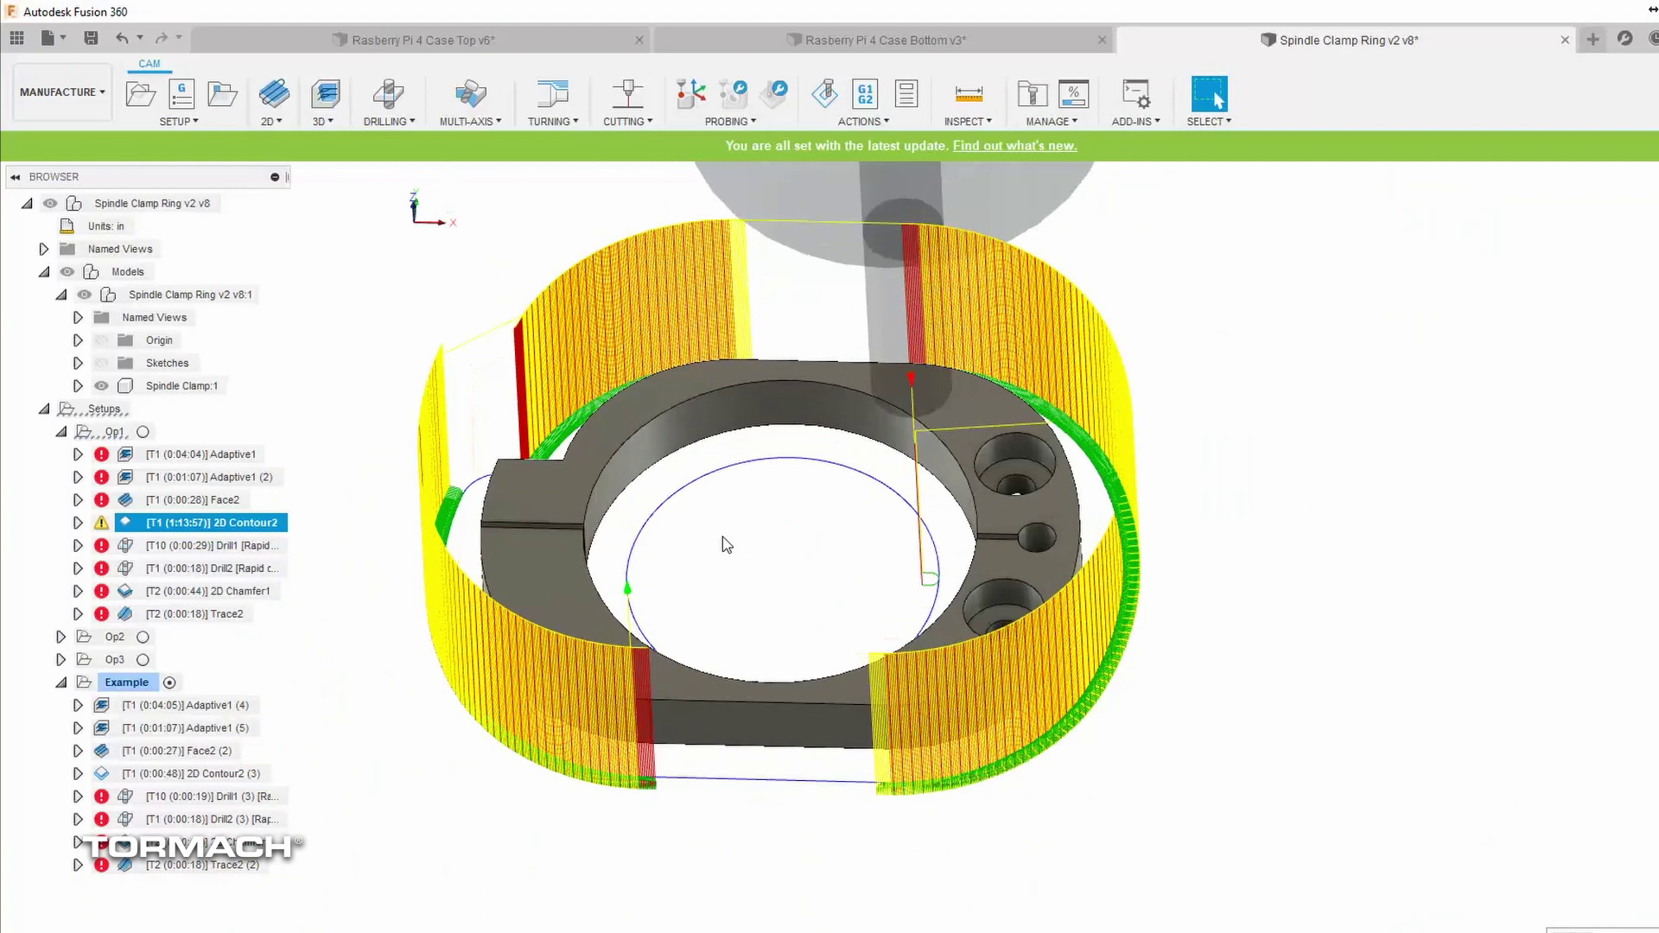
scroll(740, 558, up, 1)
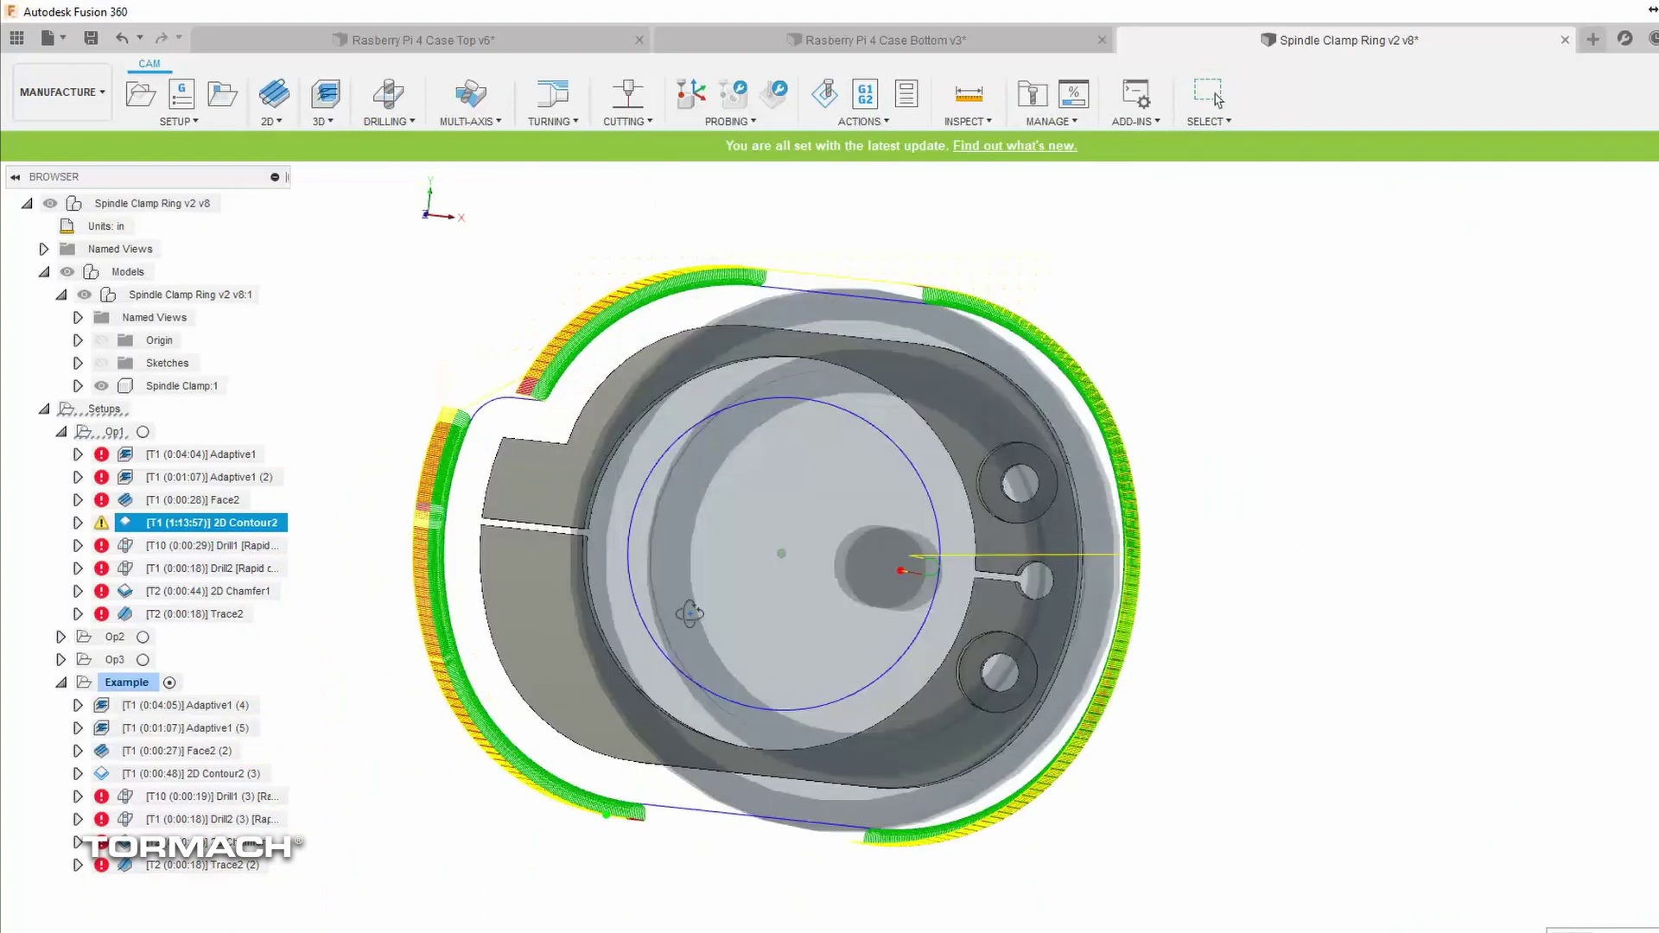
shift+middle_drag(528, 452, 673, 523)
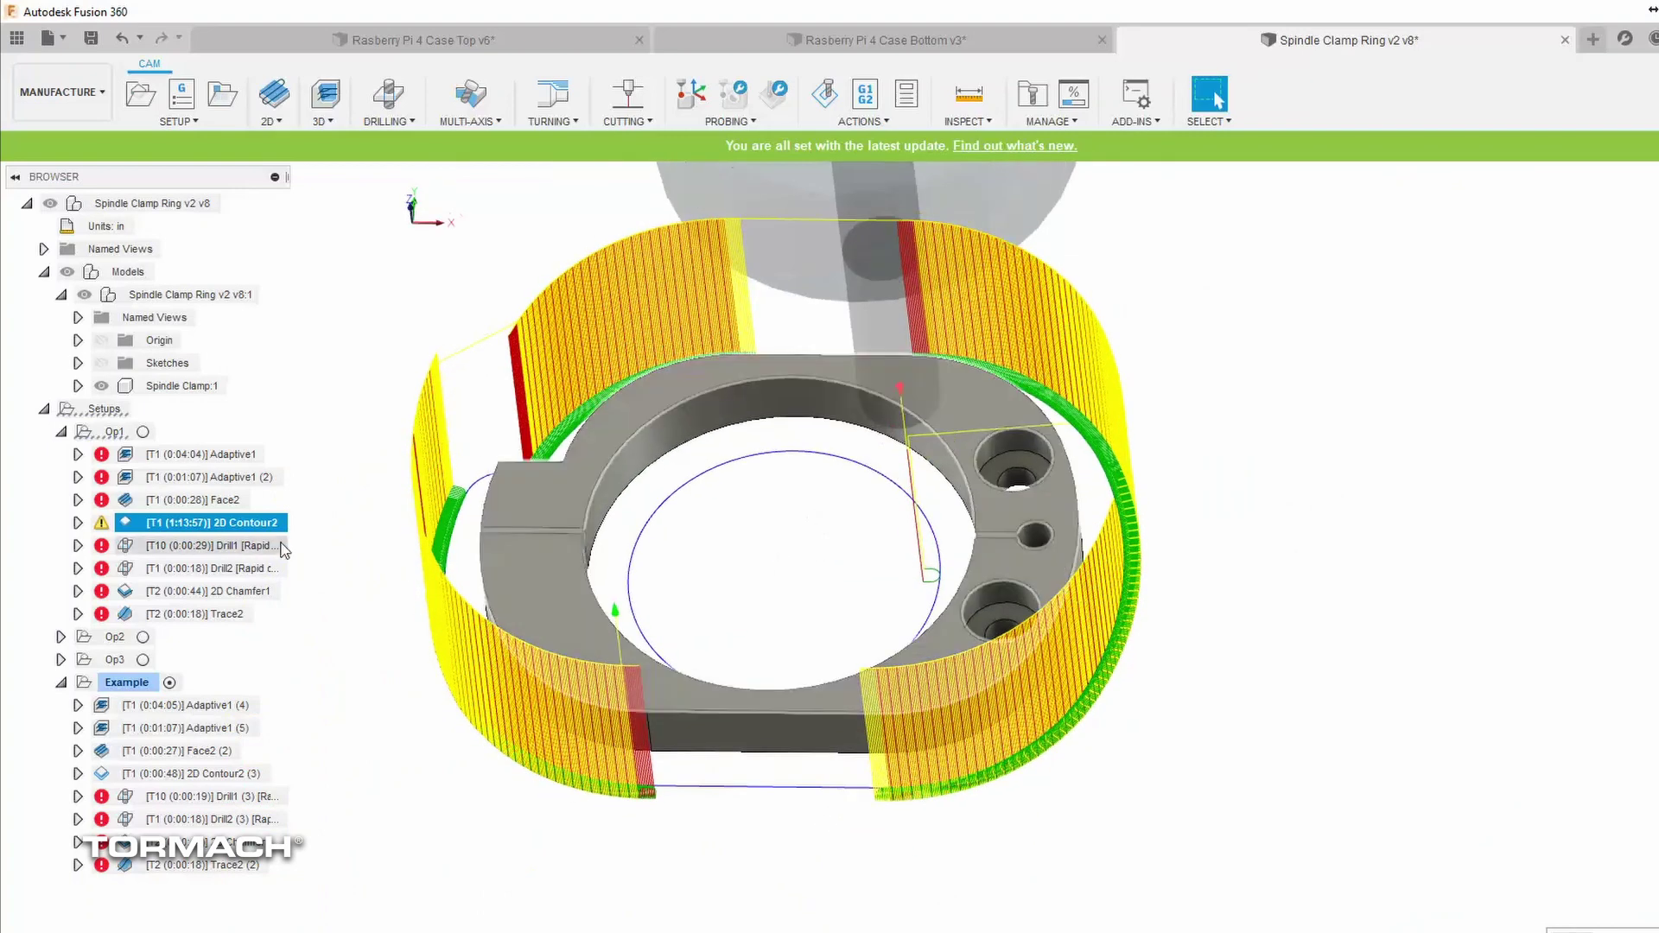
scroll(673, 523, up, 3)
shift+middle_drag(741, 529, 790, 545)
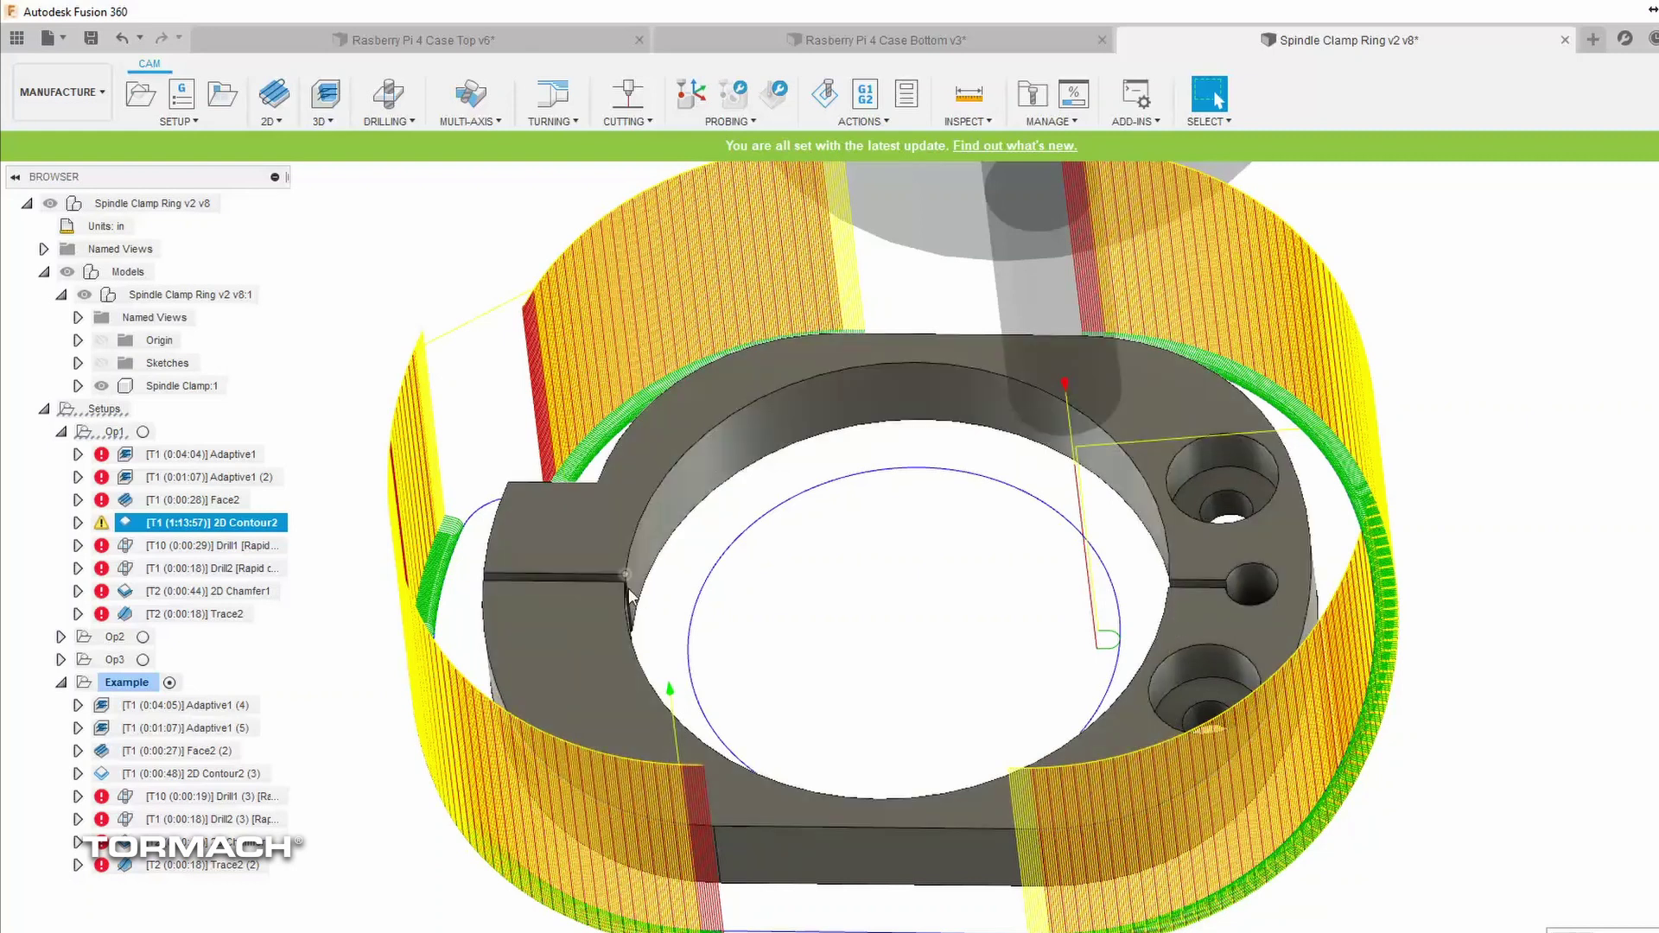
scroll(637, 640, down, 3)
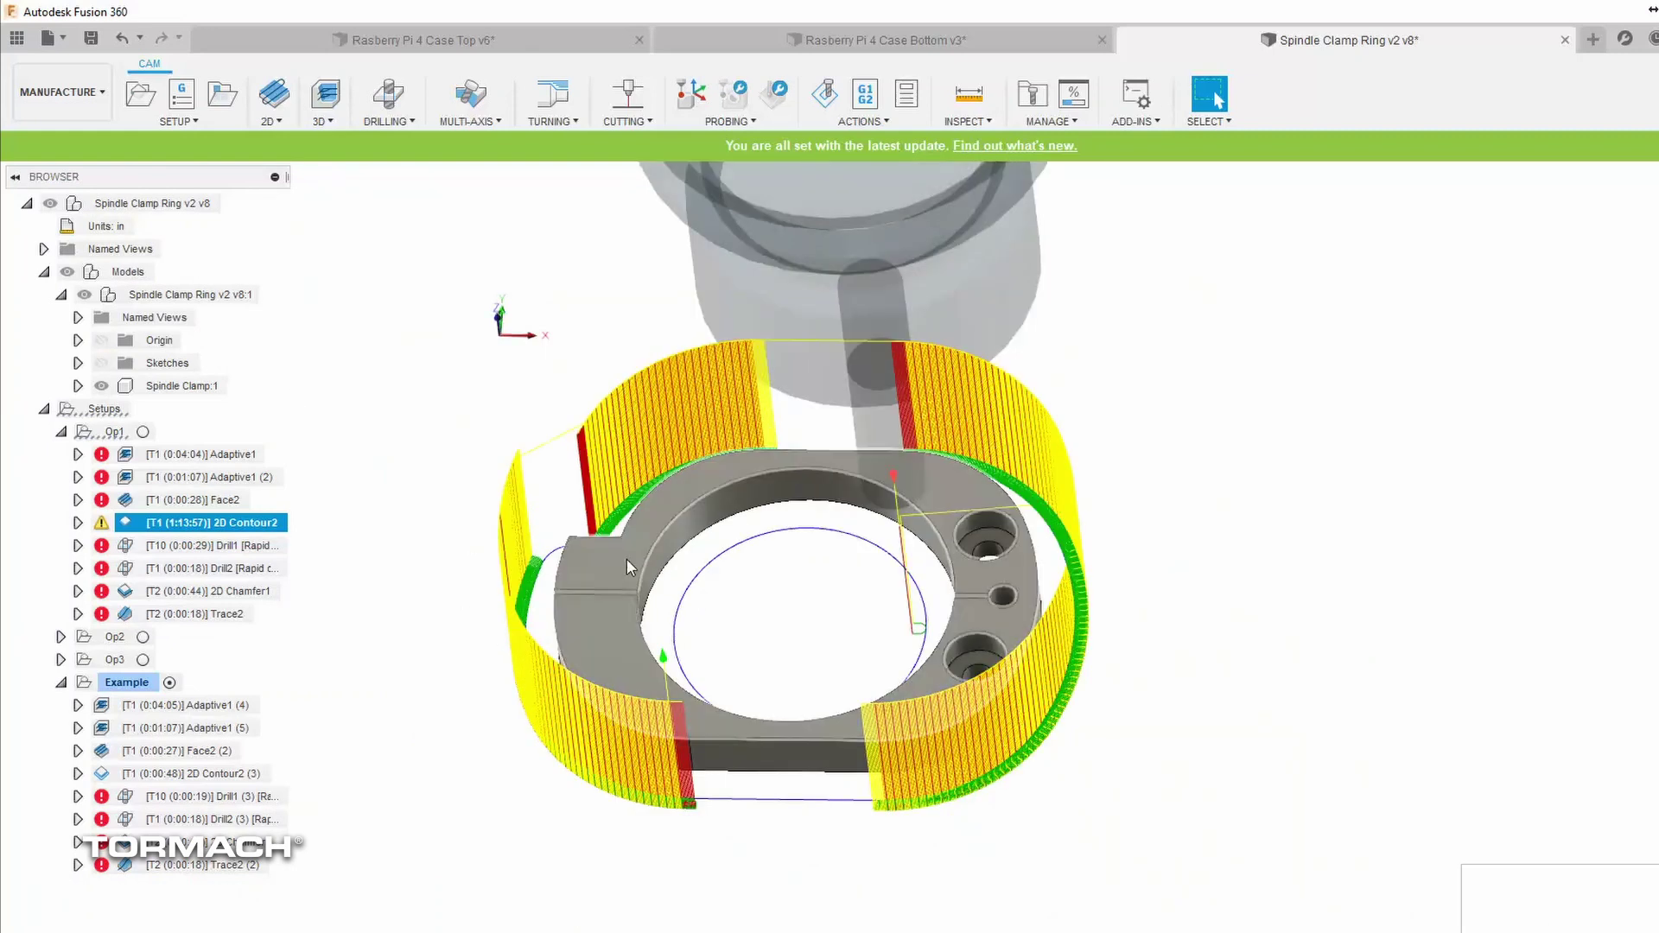
scroll(622, 570, up, 3)
Step: Switch to the Design workspace and select the narrow clamp slot face
click(86, 134)
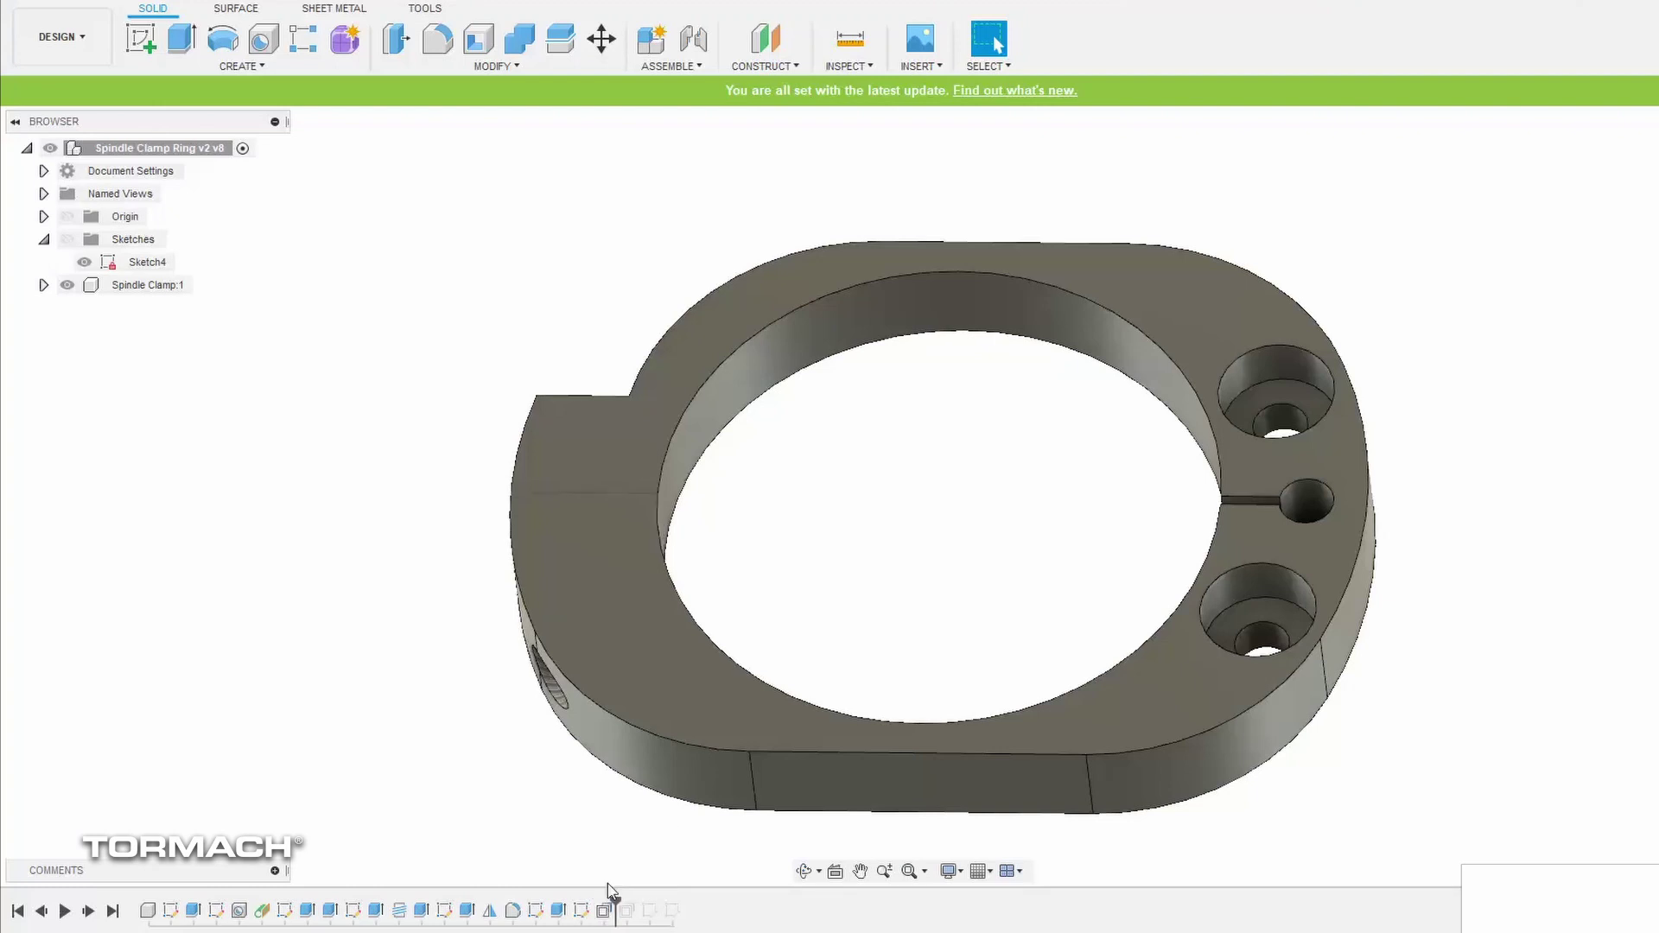
shift+middle_drag(1379, 567, 1255, 533)
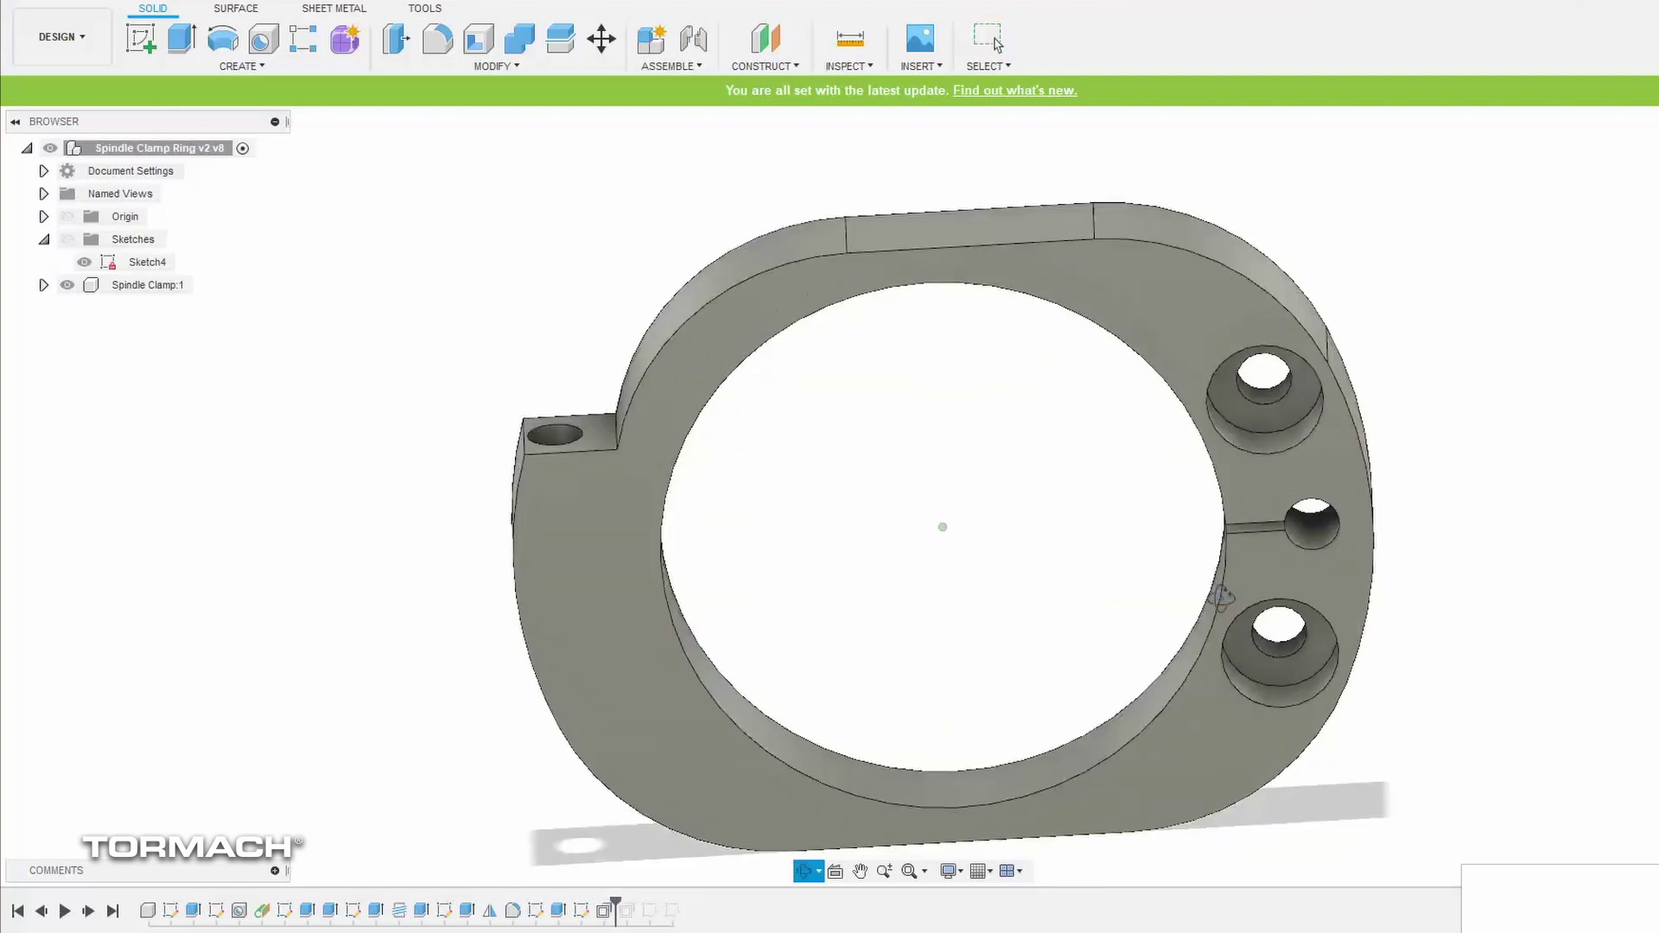
scroll(1255, 531, up, 3)
click(1253, 535)
Step: Offset the slot face by 0.7938 mm to close the clamp slot
key(q)
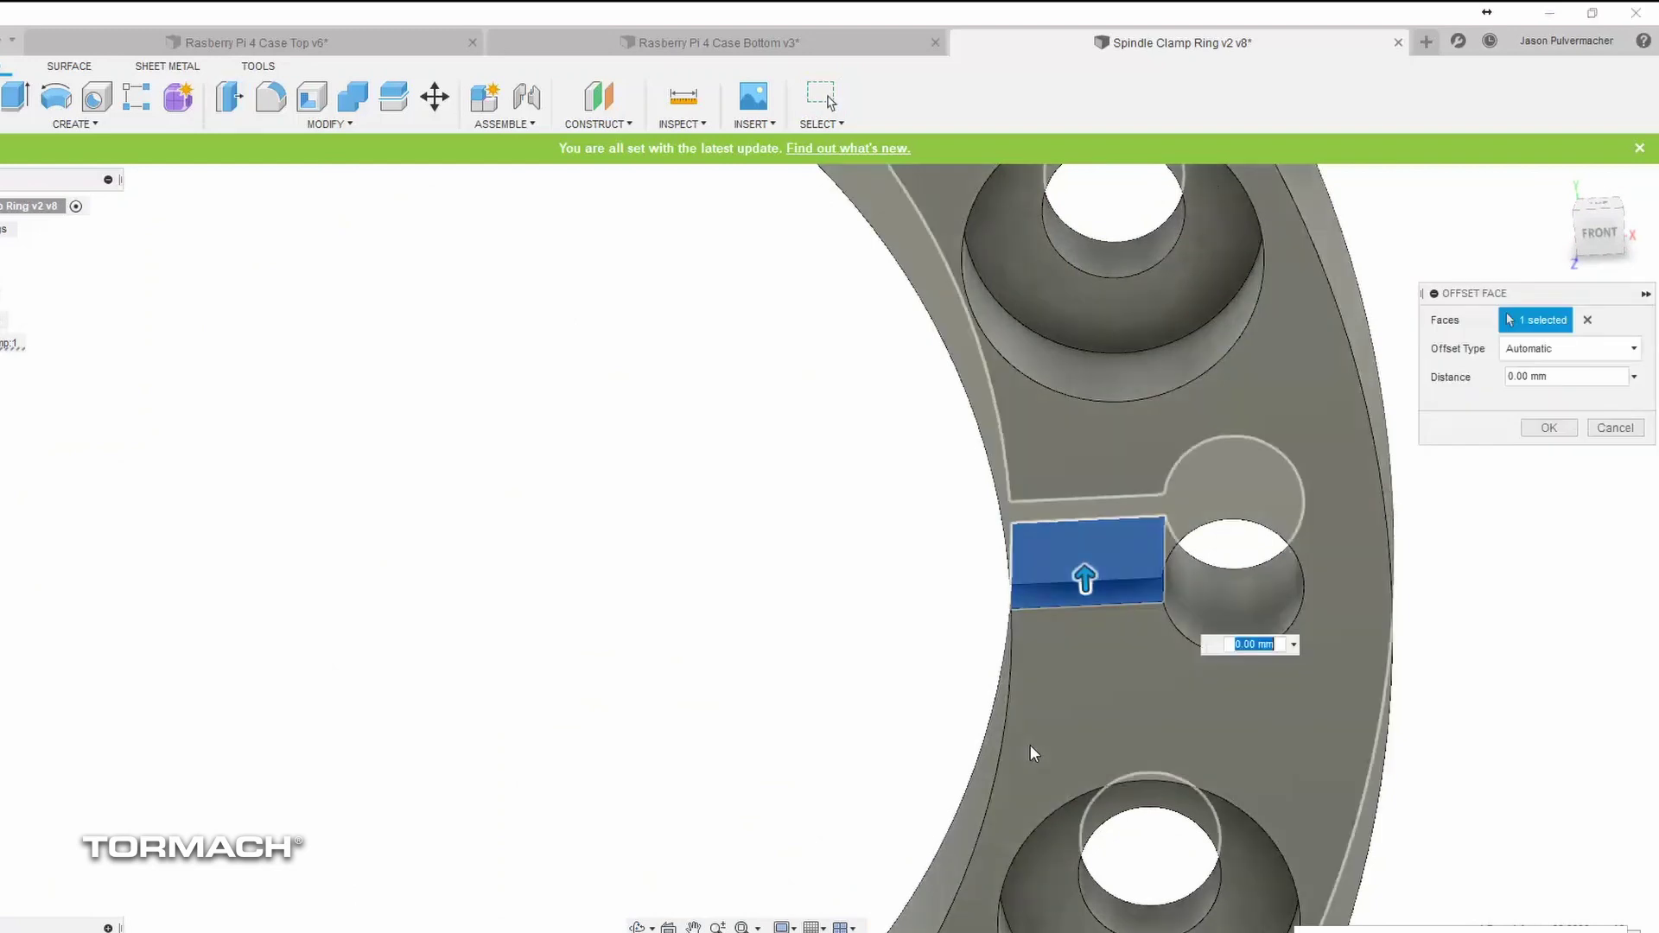
shift+middle_drag(1031, 753, 1653, 292)
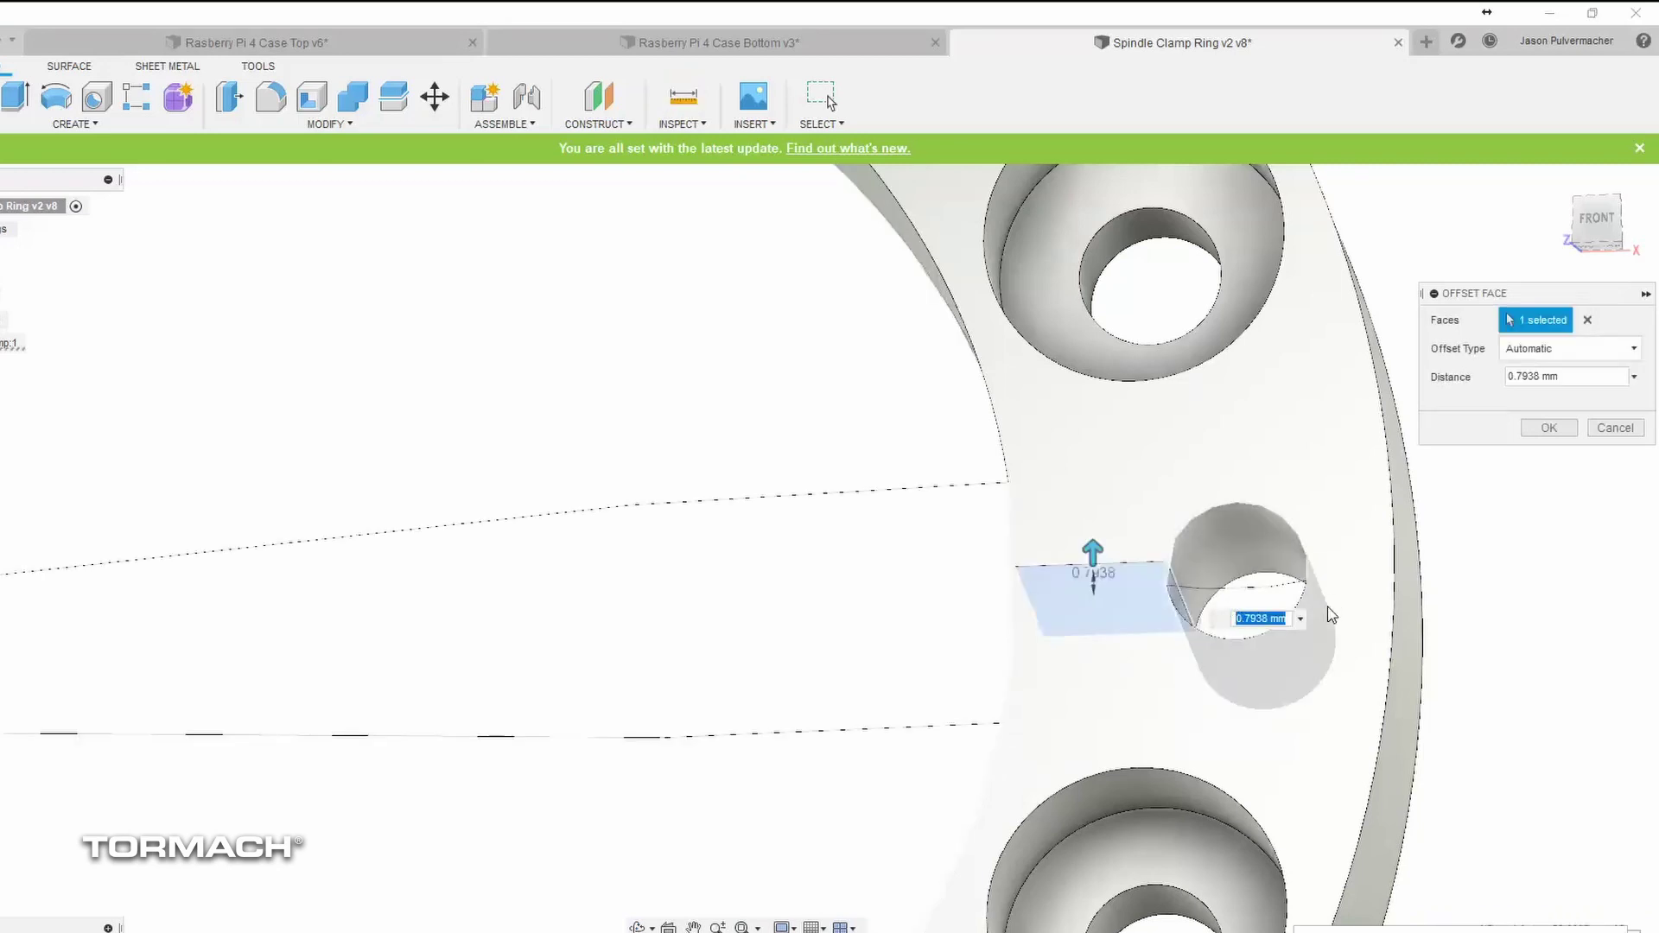
shift+middle_drag(1066, 545, 1075, 580)
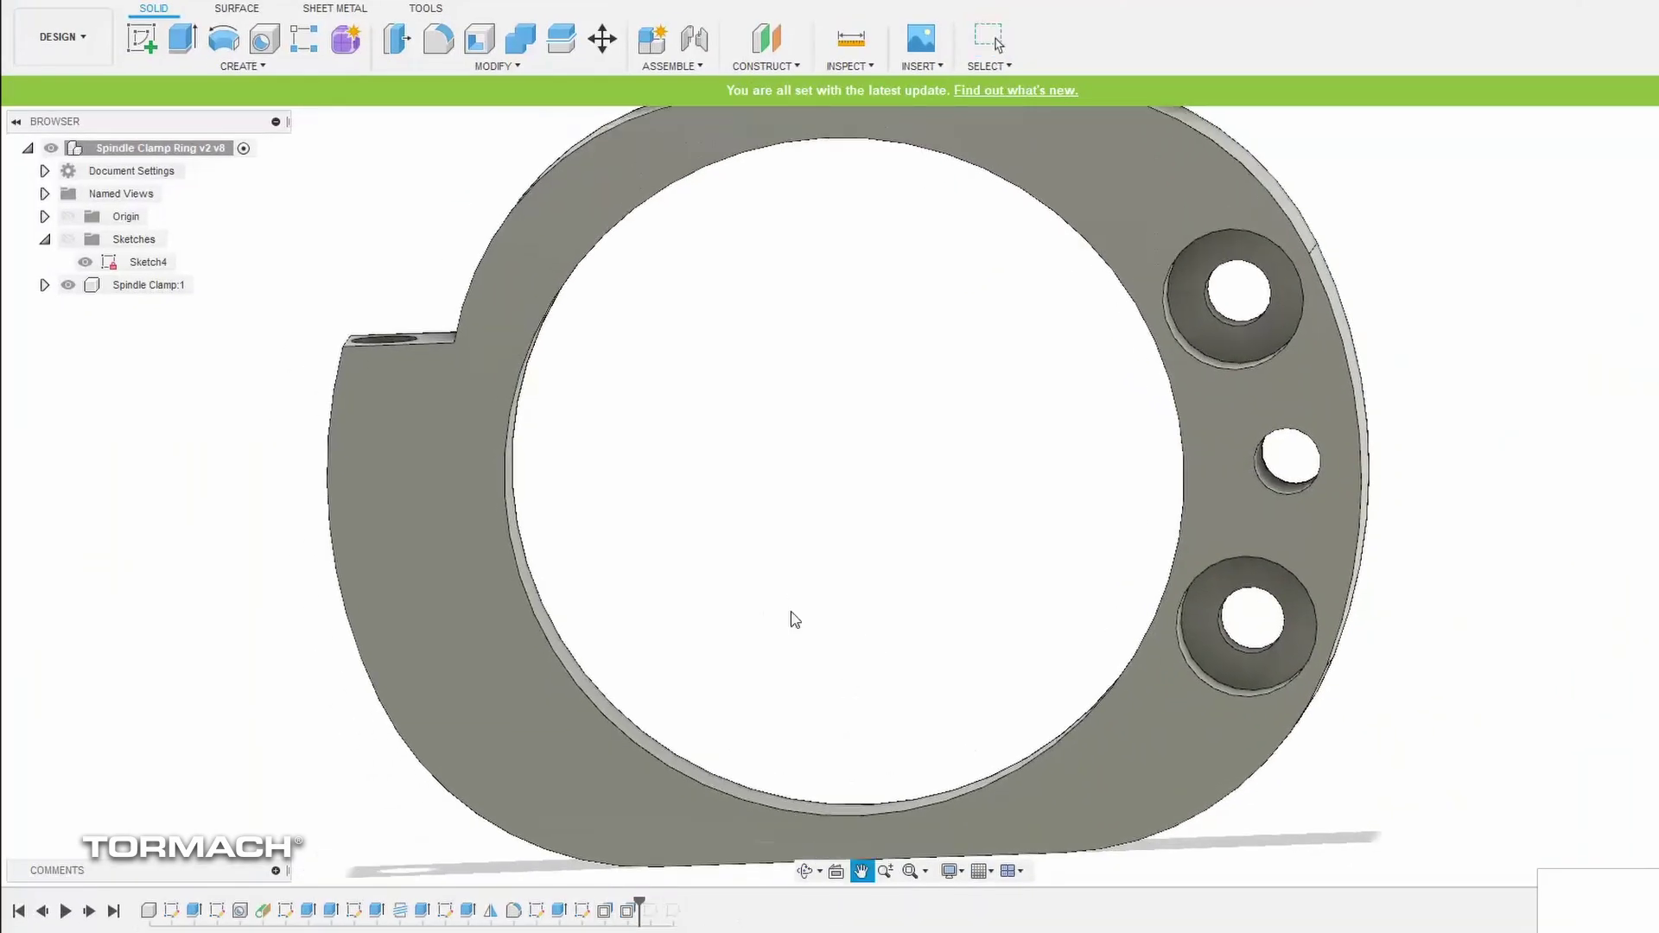
shift+middle_drag(789, 618, 729, 821)
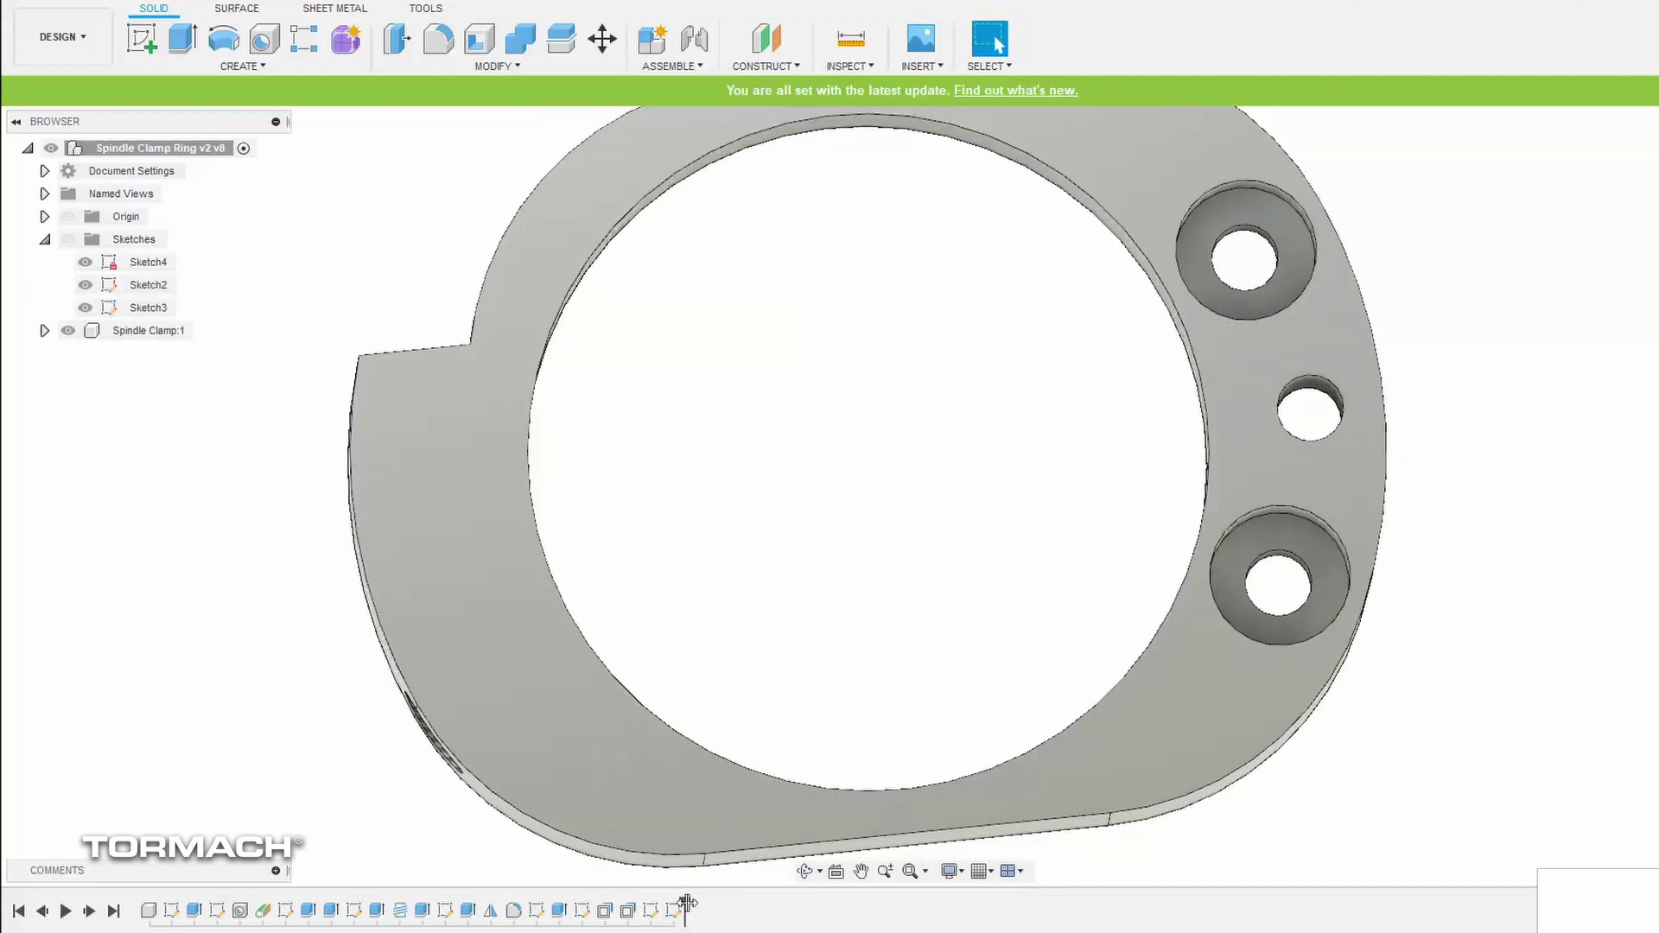
Step: Roll the timeline back to restore both slot cuts and toggle Sketch4's visibility
click(594, 908)
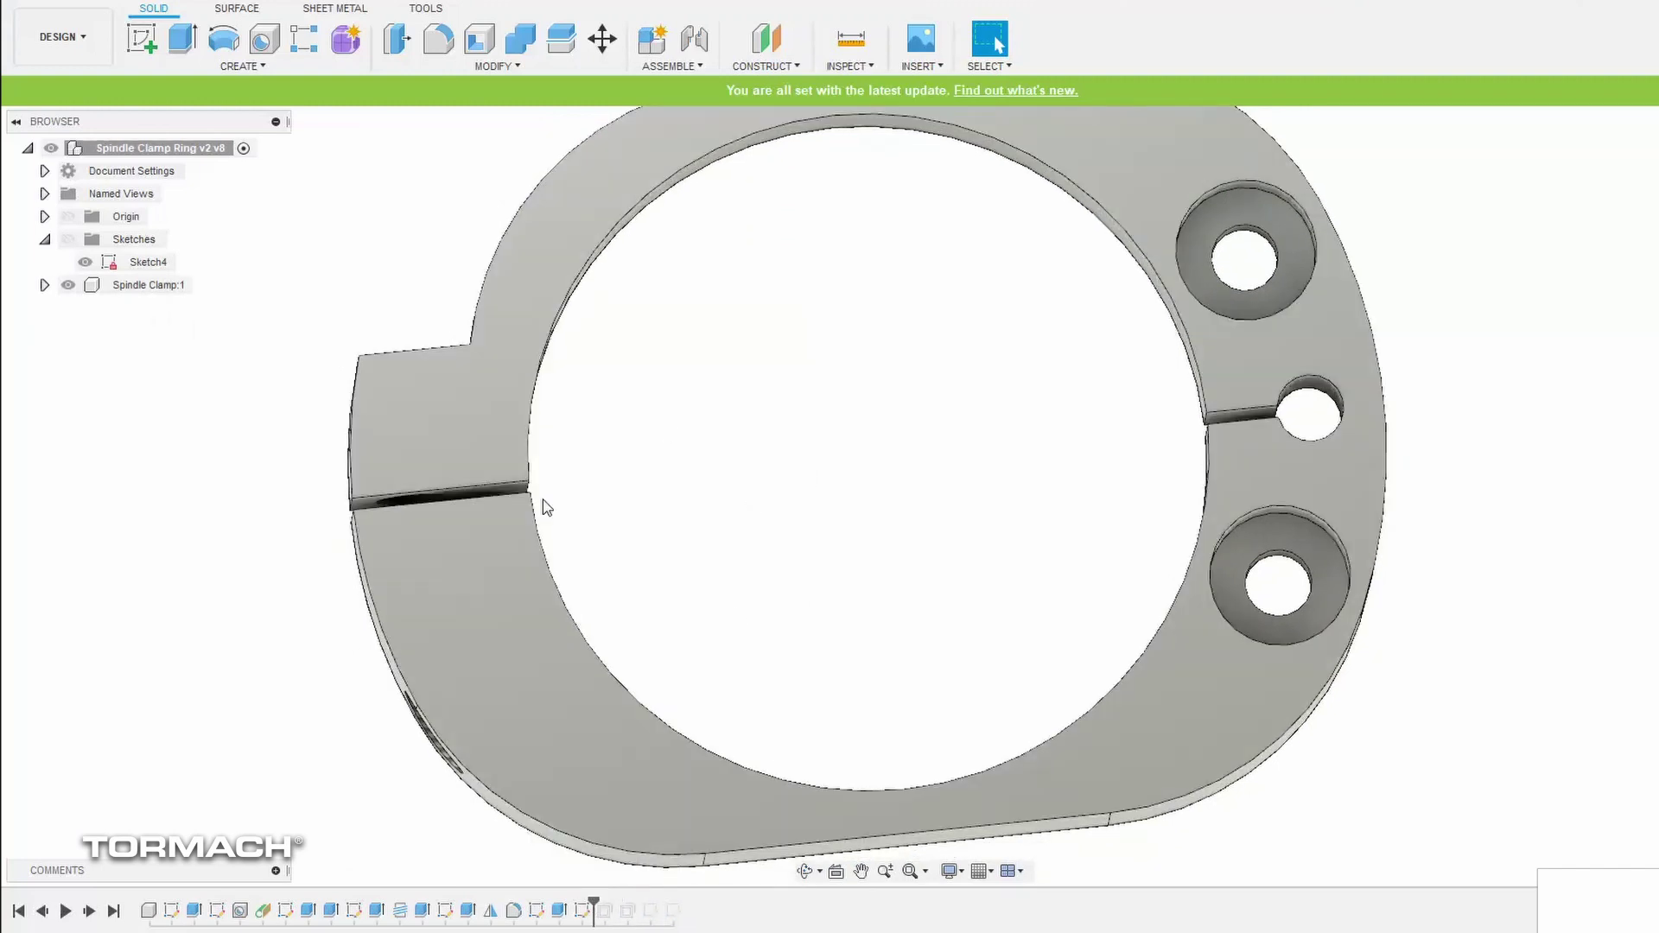
click(86, 265)
click(86, 265)
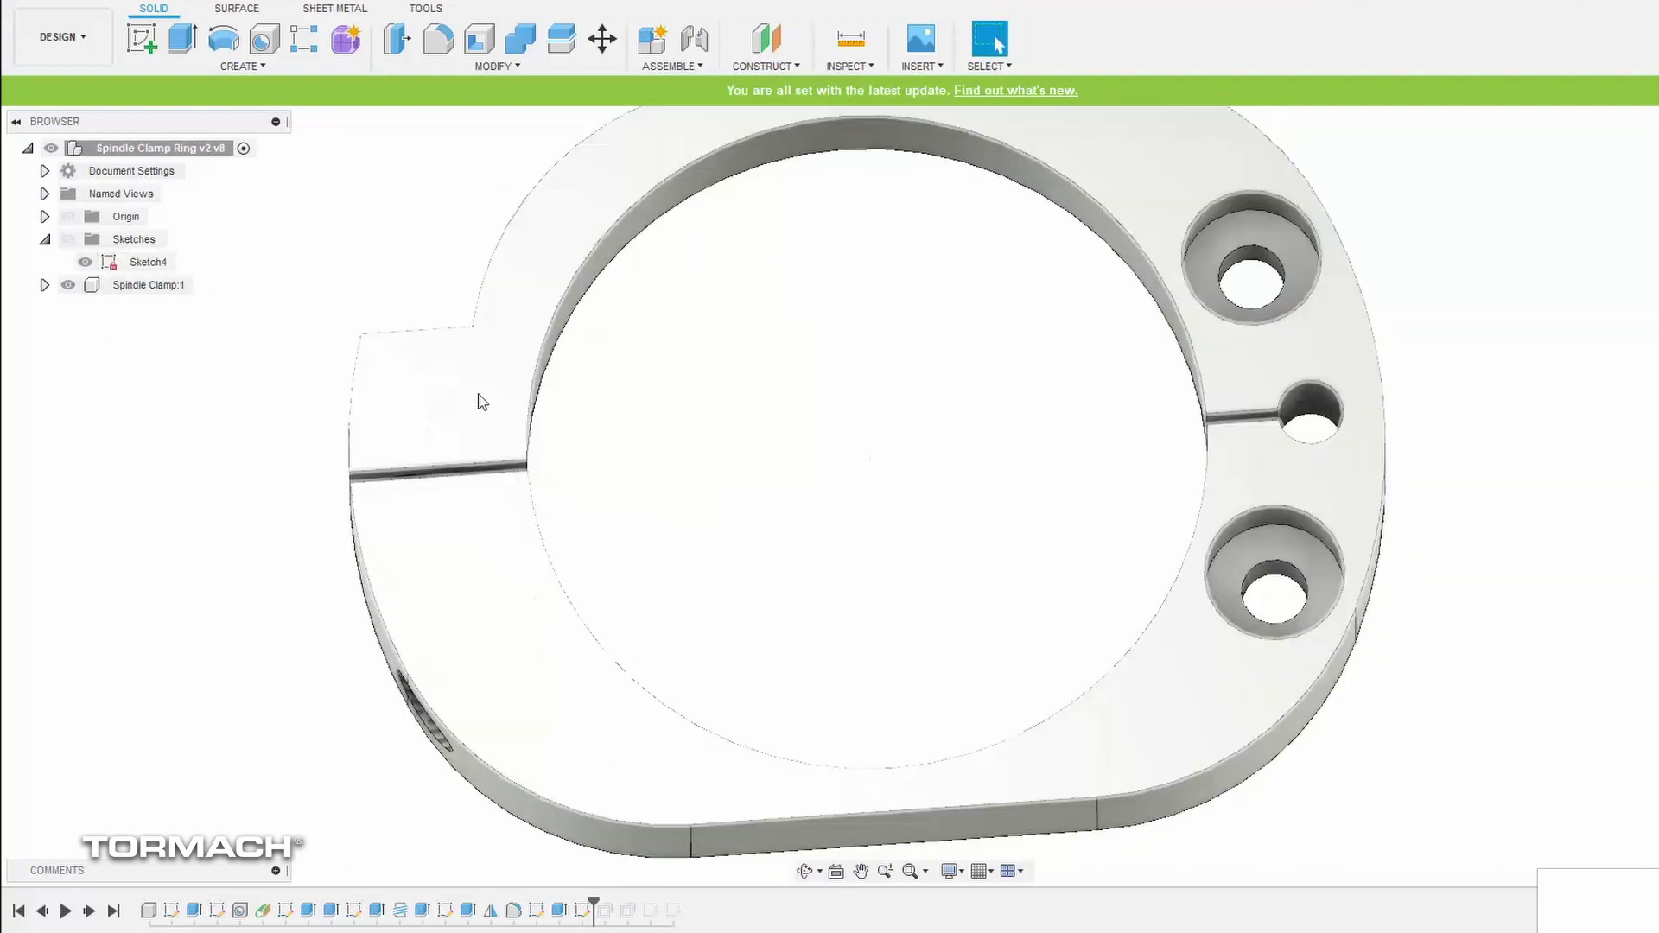
Step: Start a new sketch on the ring's top face
click(141, 40)
click(610, 299)
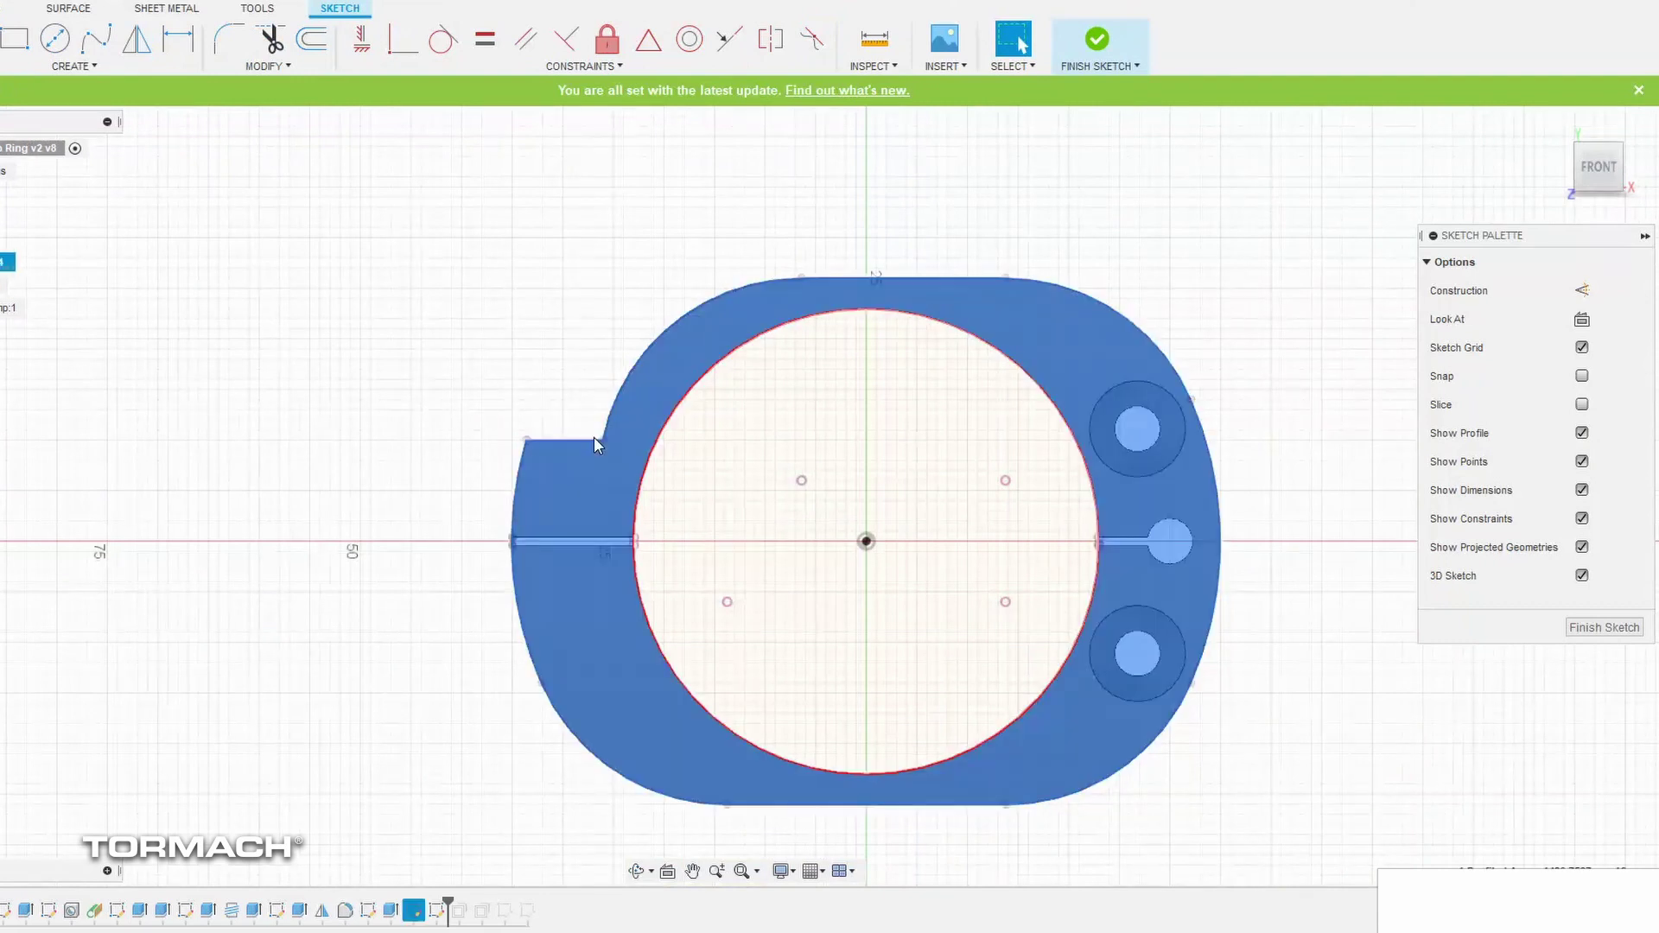
key(p)
Step: Project the ring's edges into the sketch and hide the other sketch geometry
click(1538, 373)
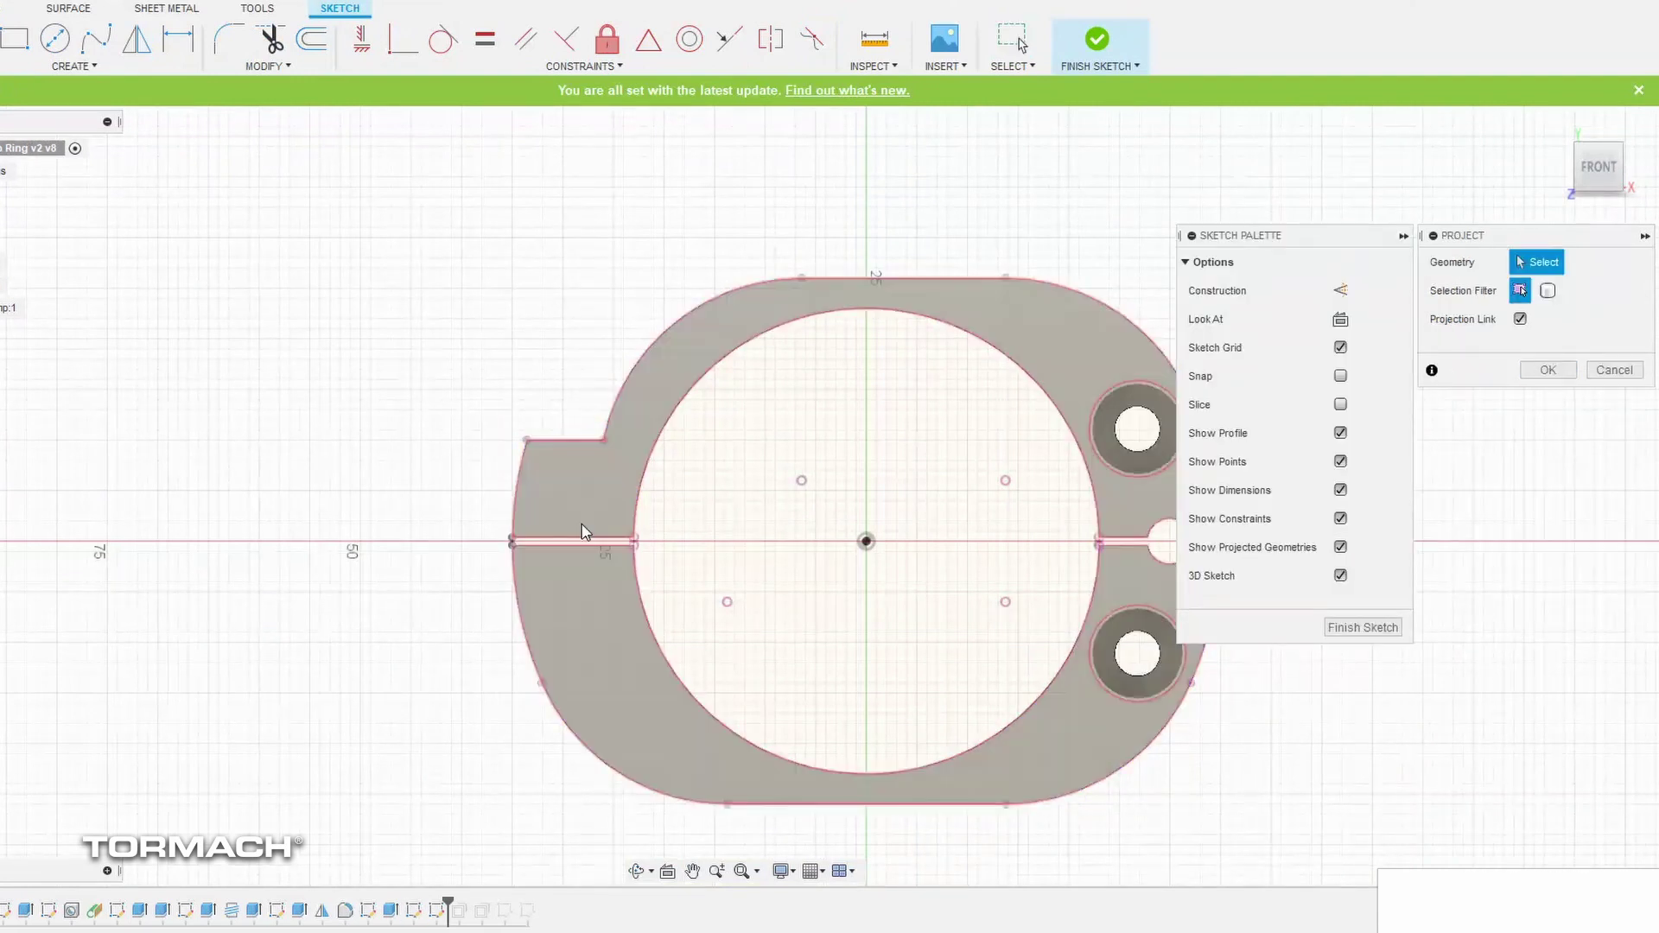
click(1549, 371)
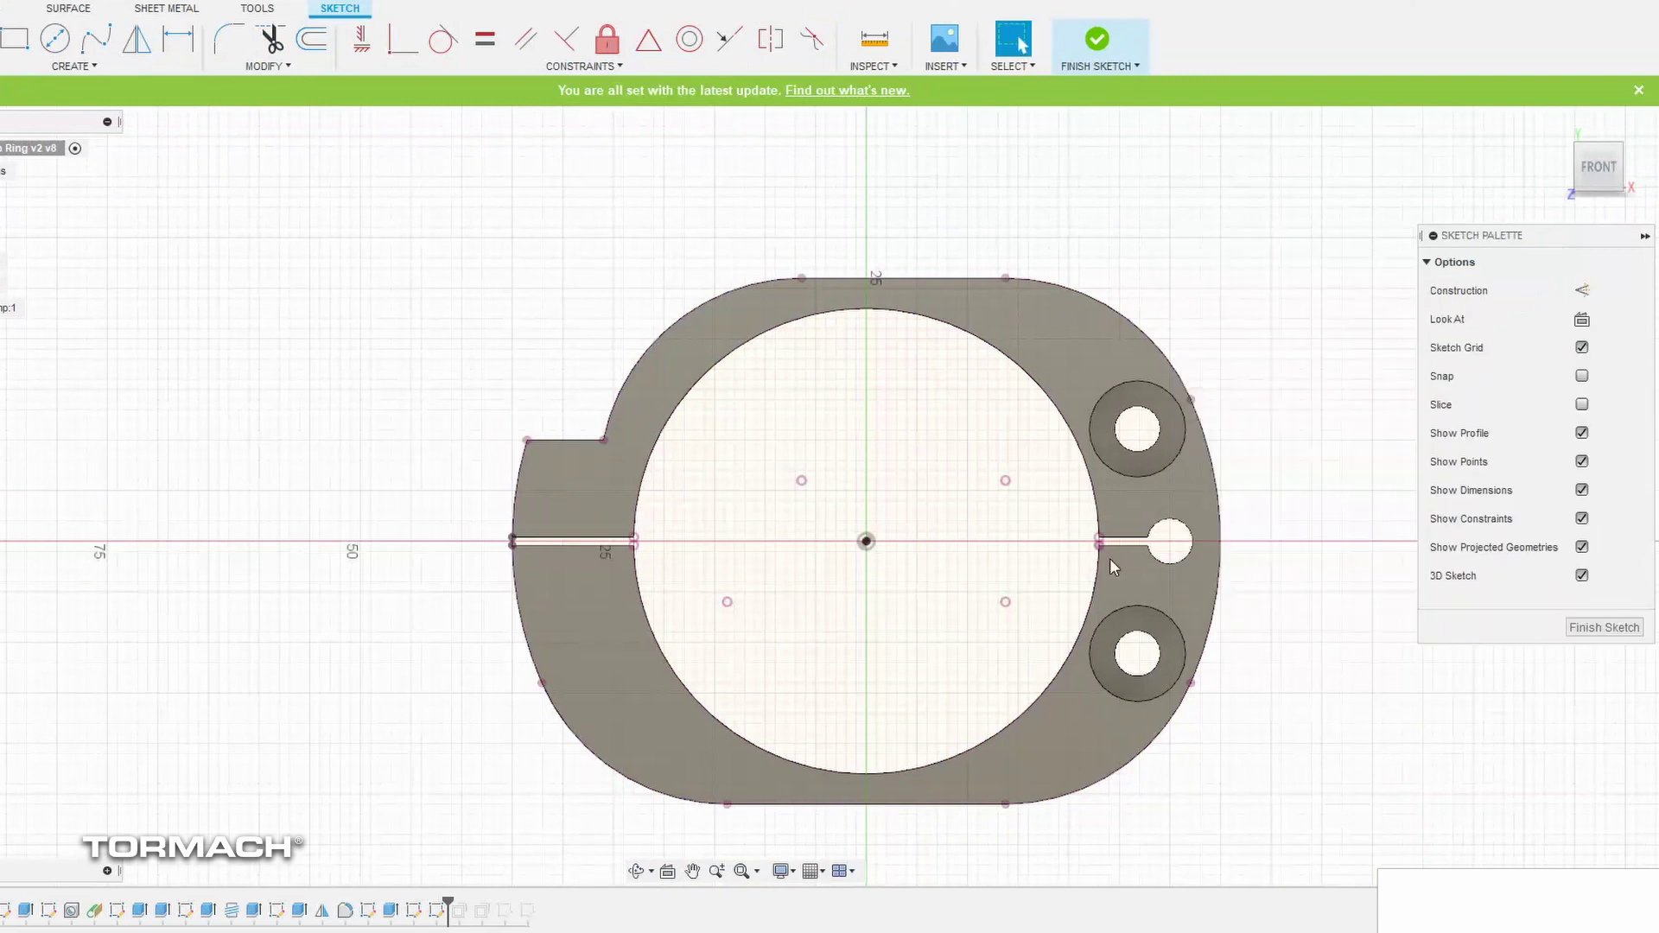
scroll(650, 600, up, 5)
scroll(523, 478, up, 5)
click(82, 317)
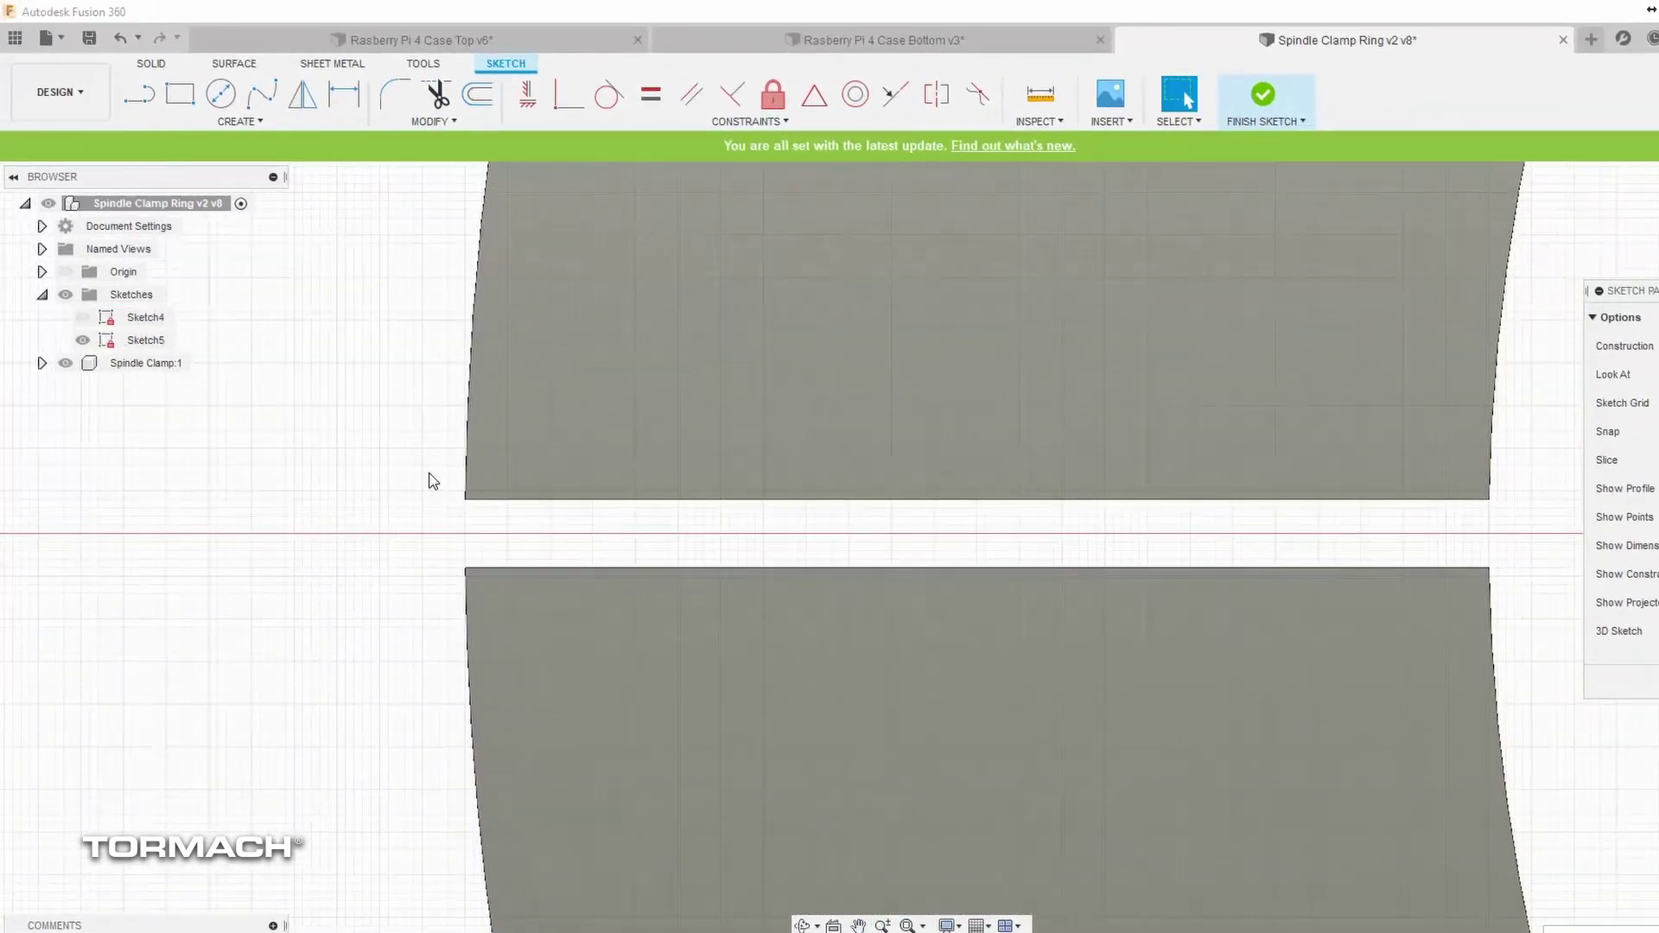
text(rc)
Step: Draw arcs bridging the slot gap at the outer edge and the bore, then finish the sketch
click(519, 595)
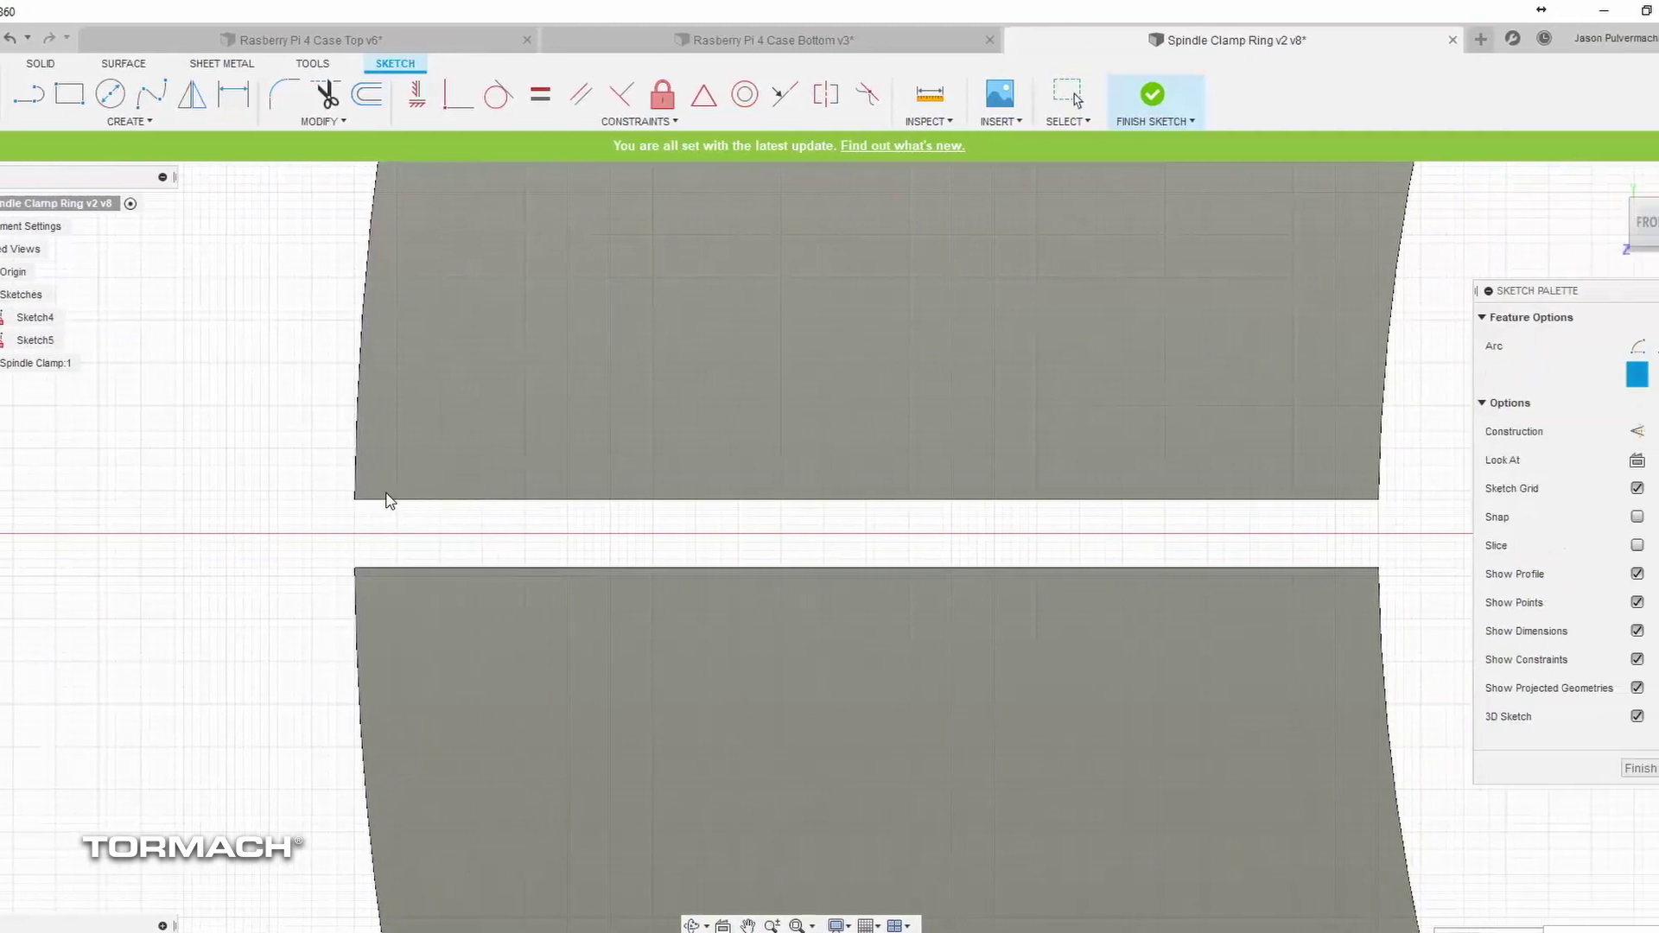
scroll(300, 509, down, 3)
scroll(474, 496, up, 3)
key(Escape)
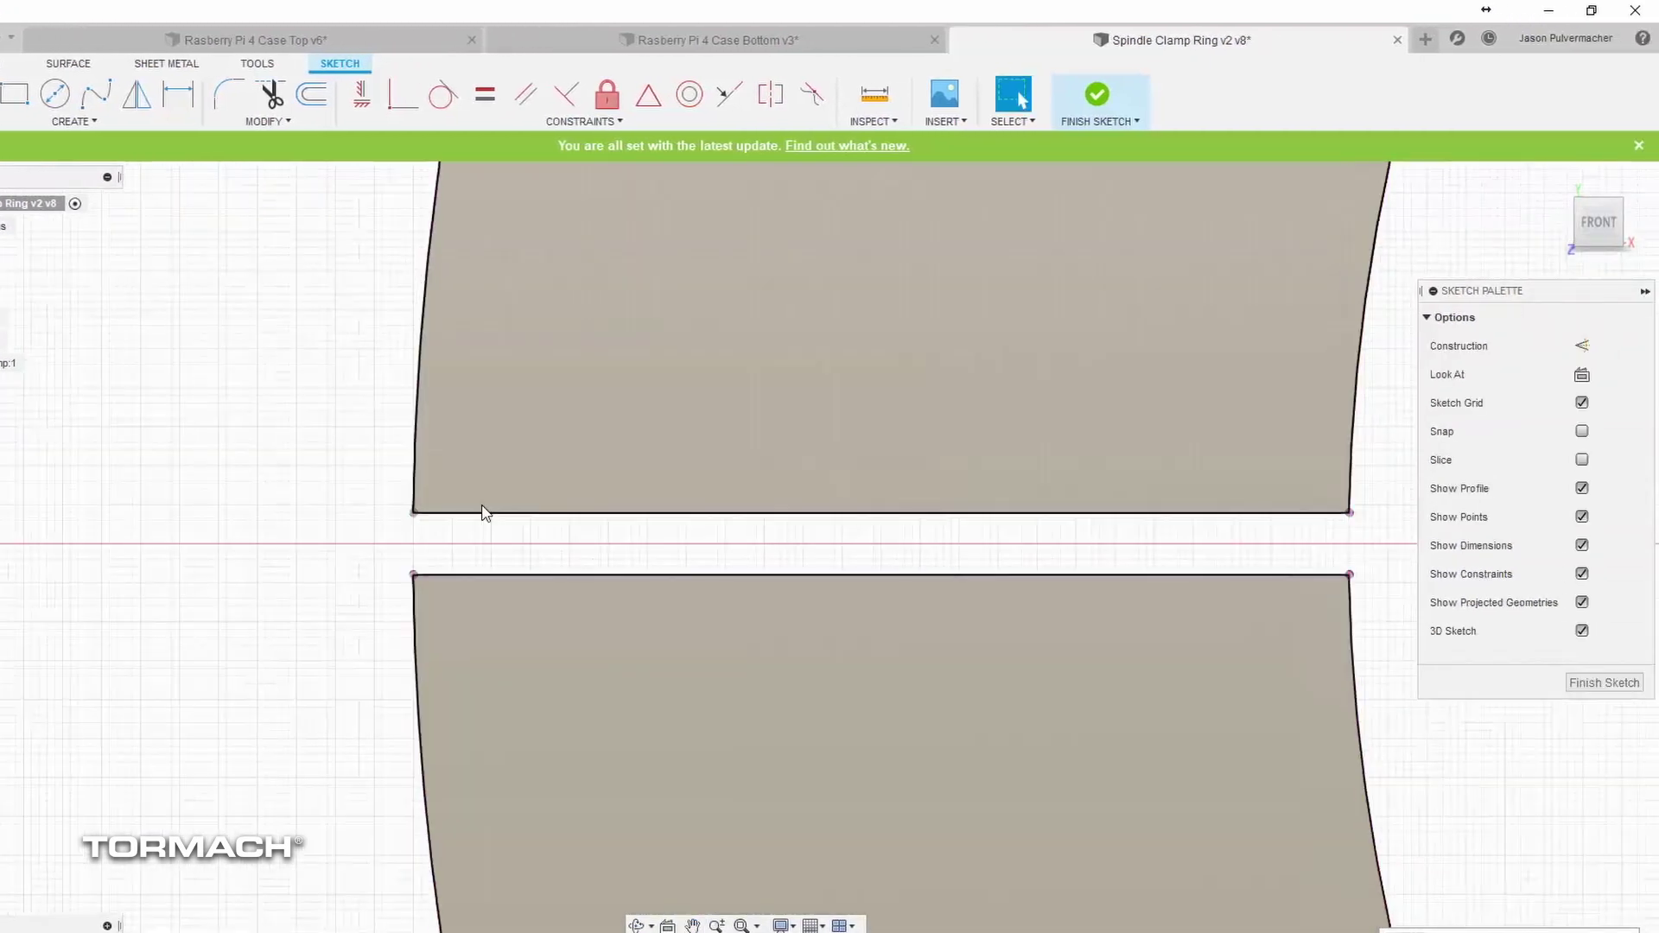
text(arc)
click(558, 638)
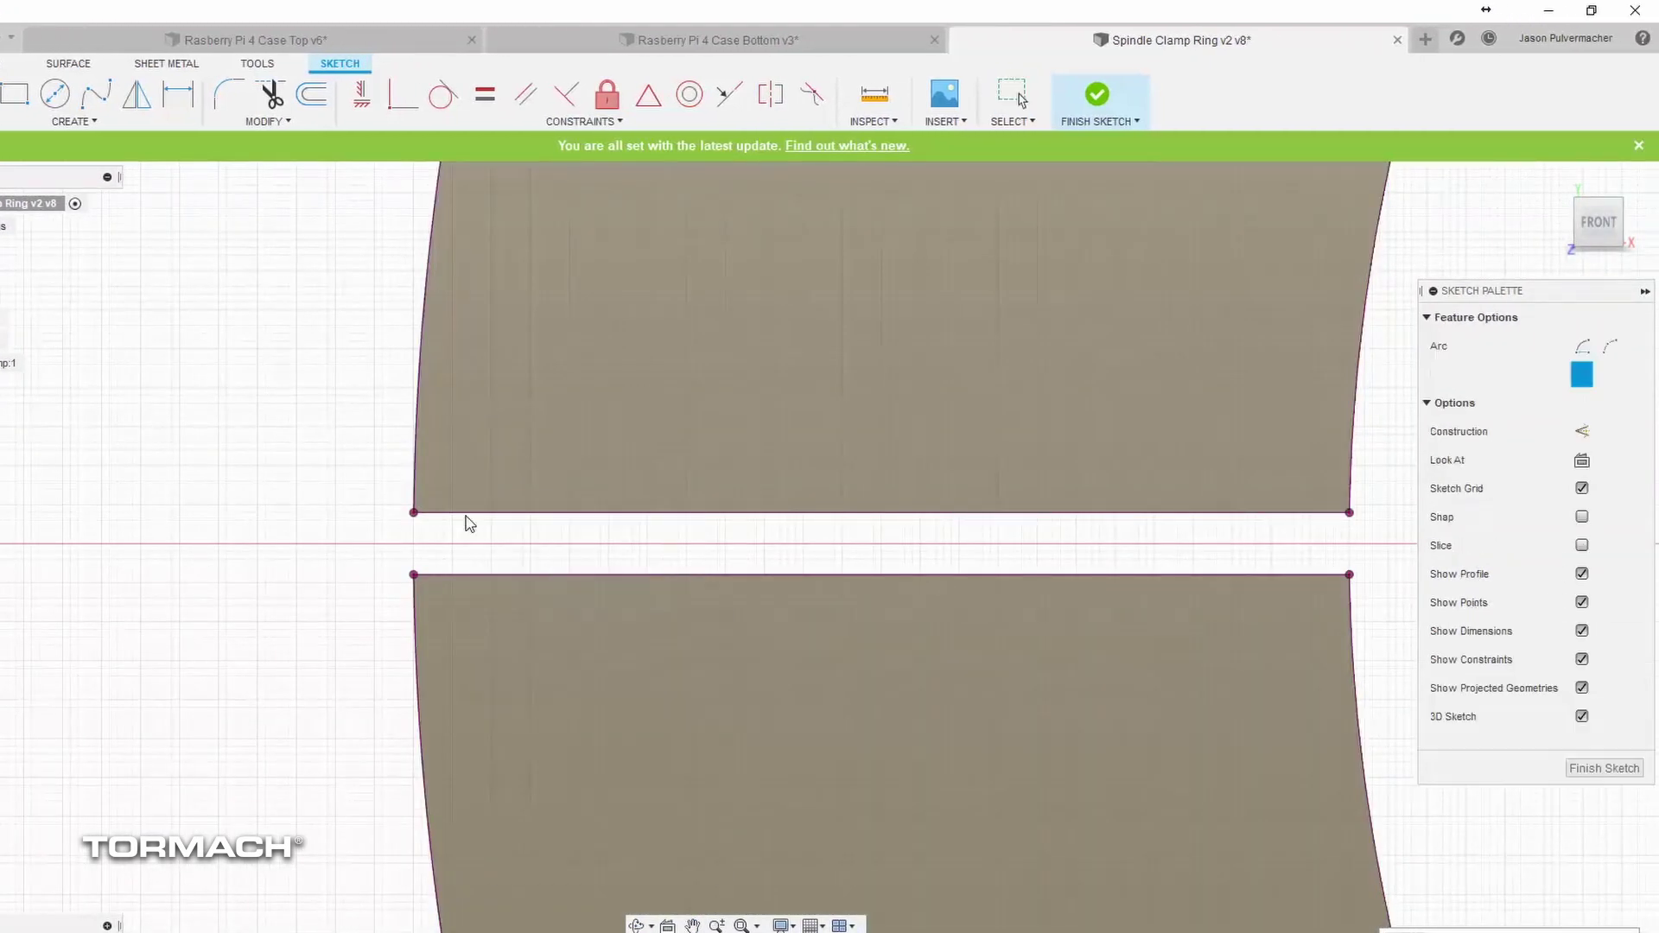
click(412, 574)
scroll(437, 536, down, 2)
scroll(752, 545, down, 2)
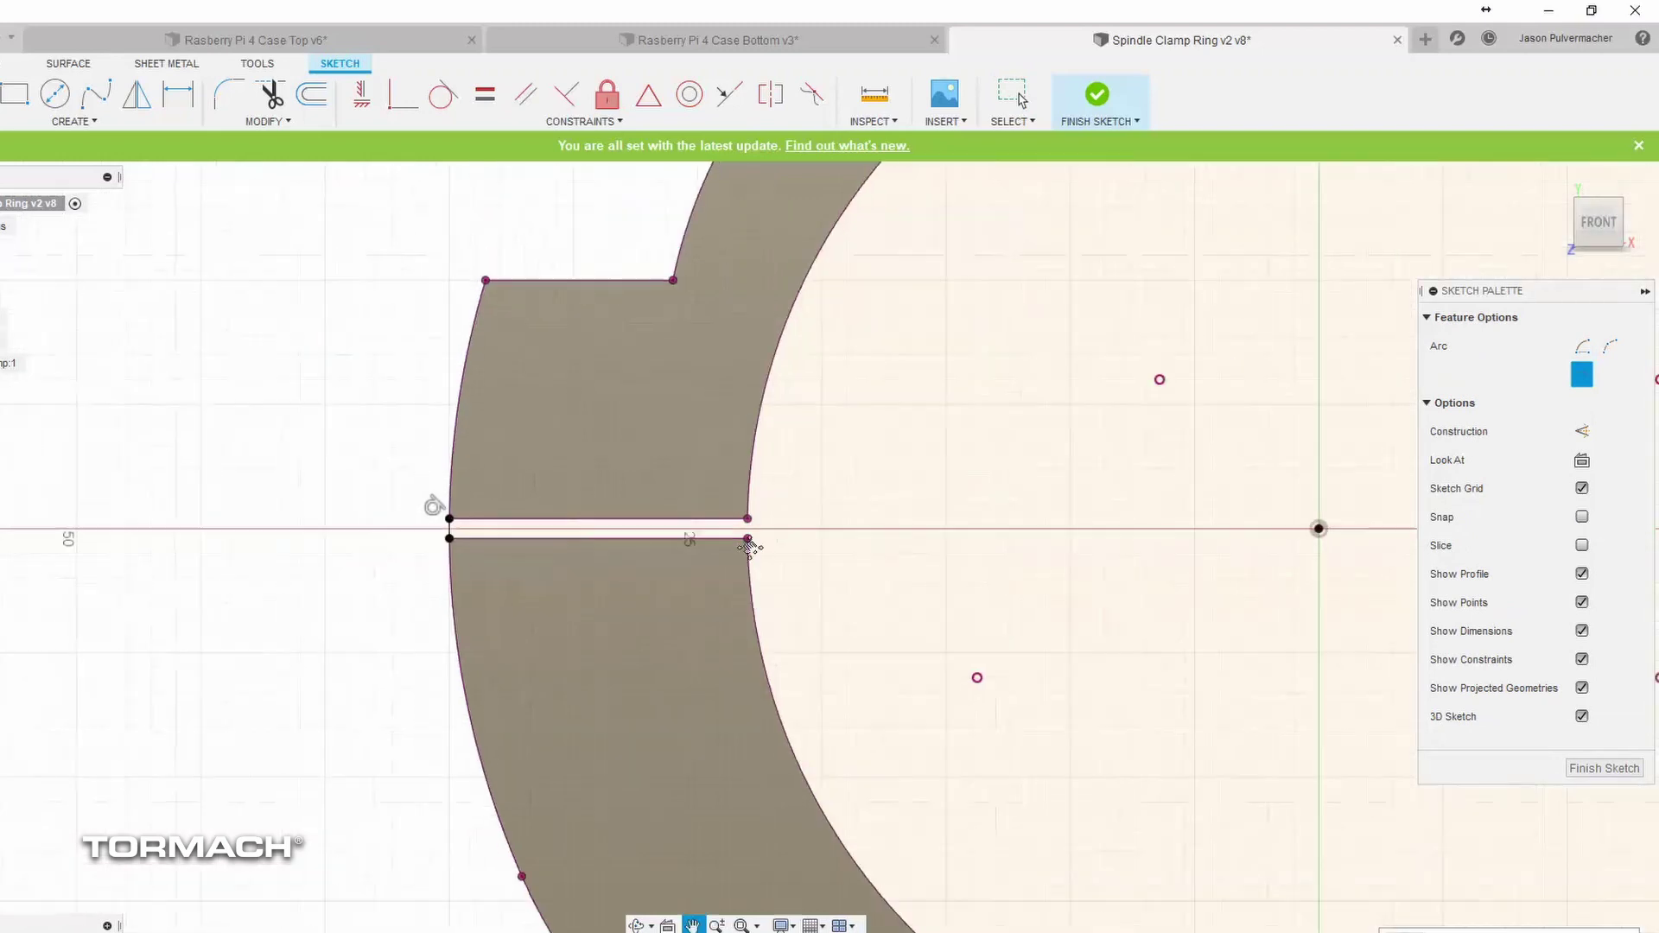
scroll(535, 521, up, 2)
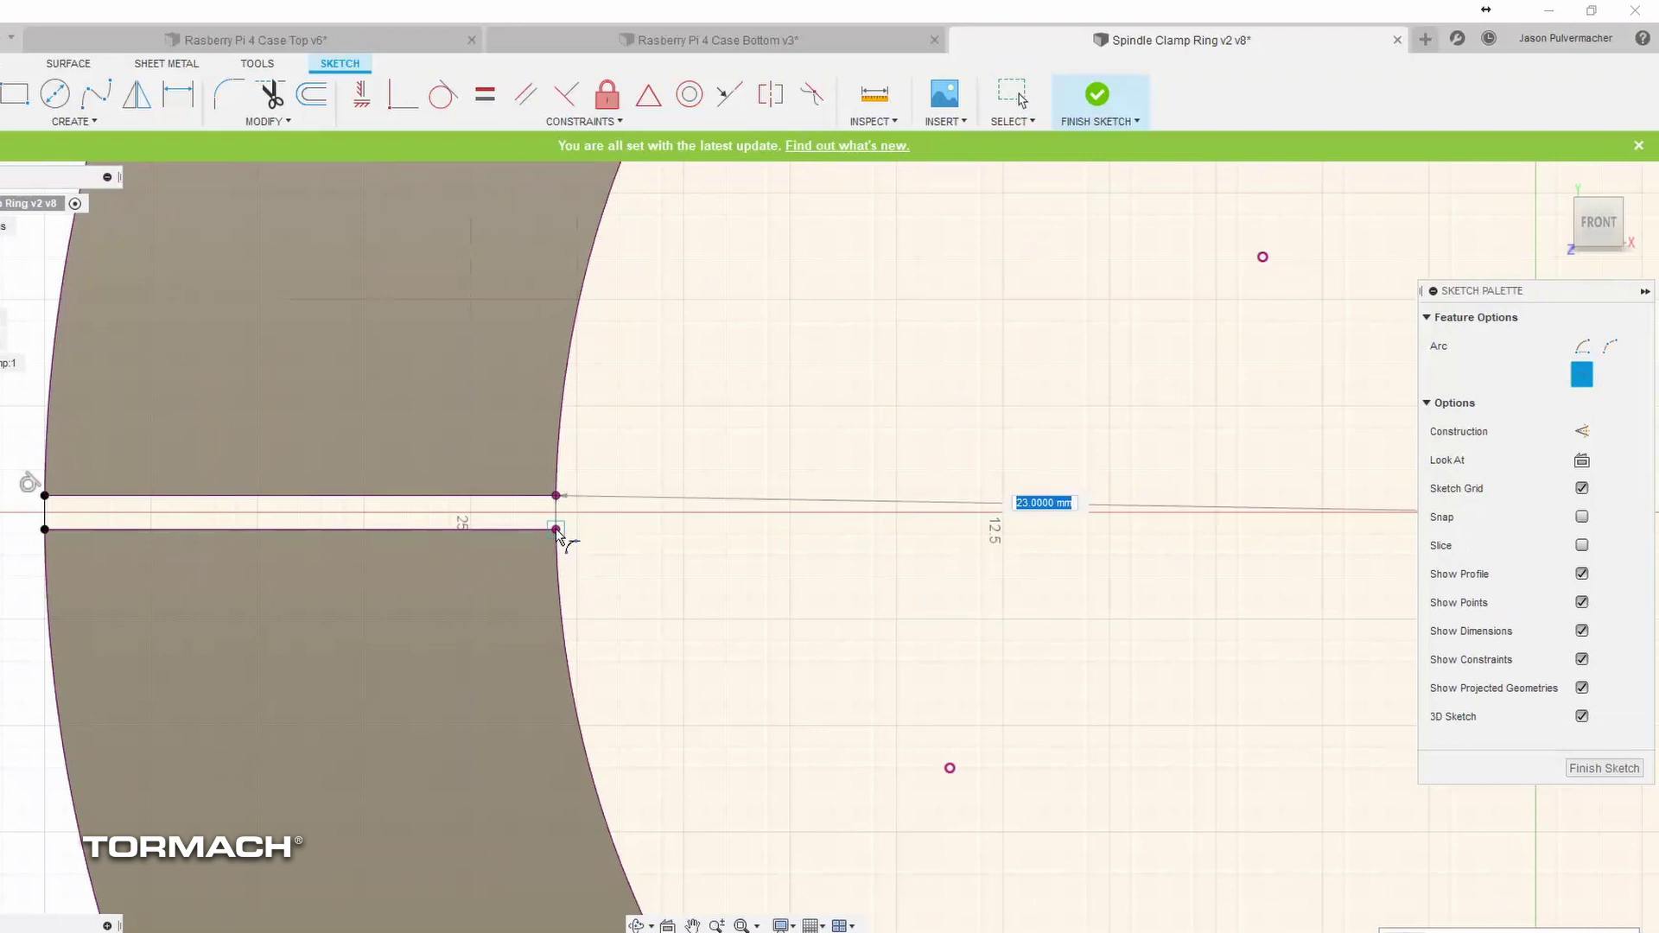
scroll(637, 575, down, 2)
scroll(856, 559, down, 3)
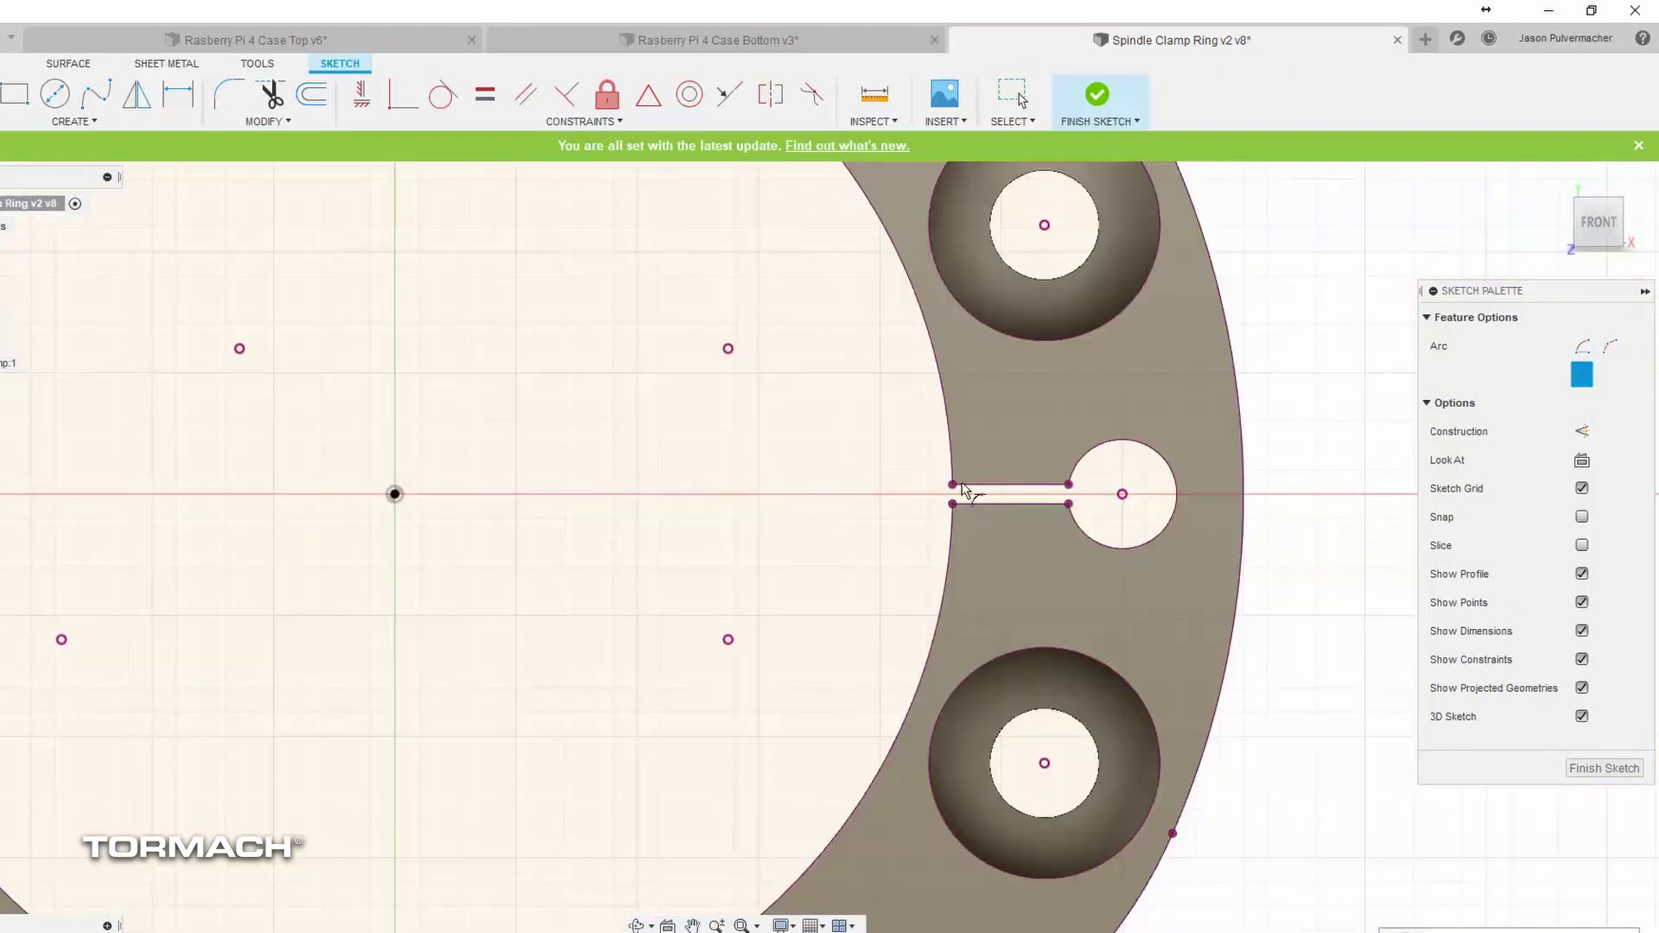
scroll(962, 490, up, 1)
click(953, 522)
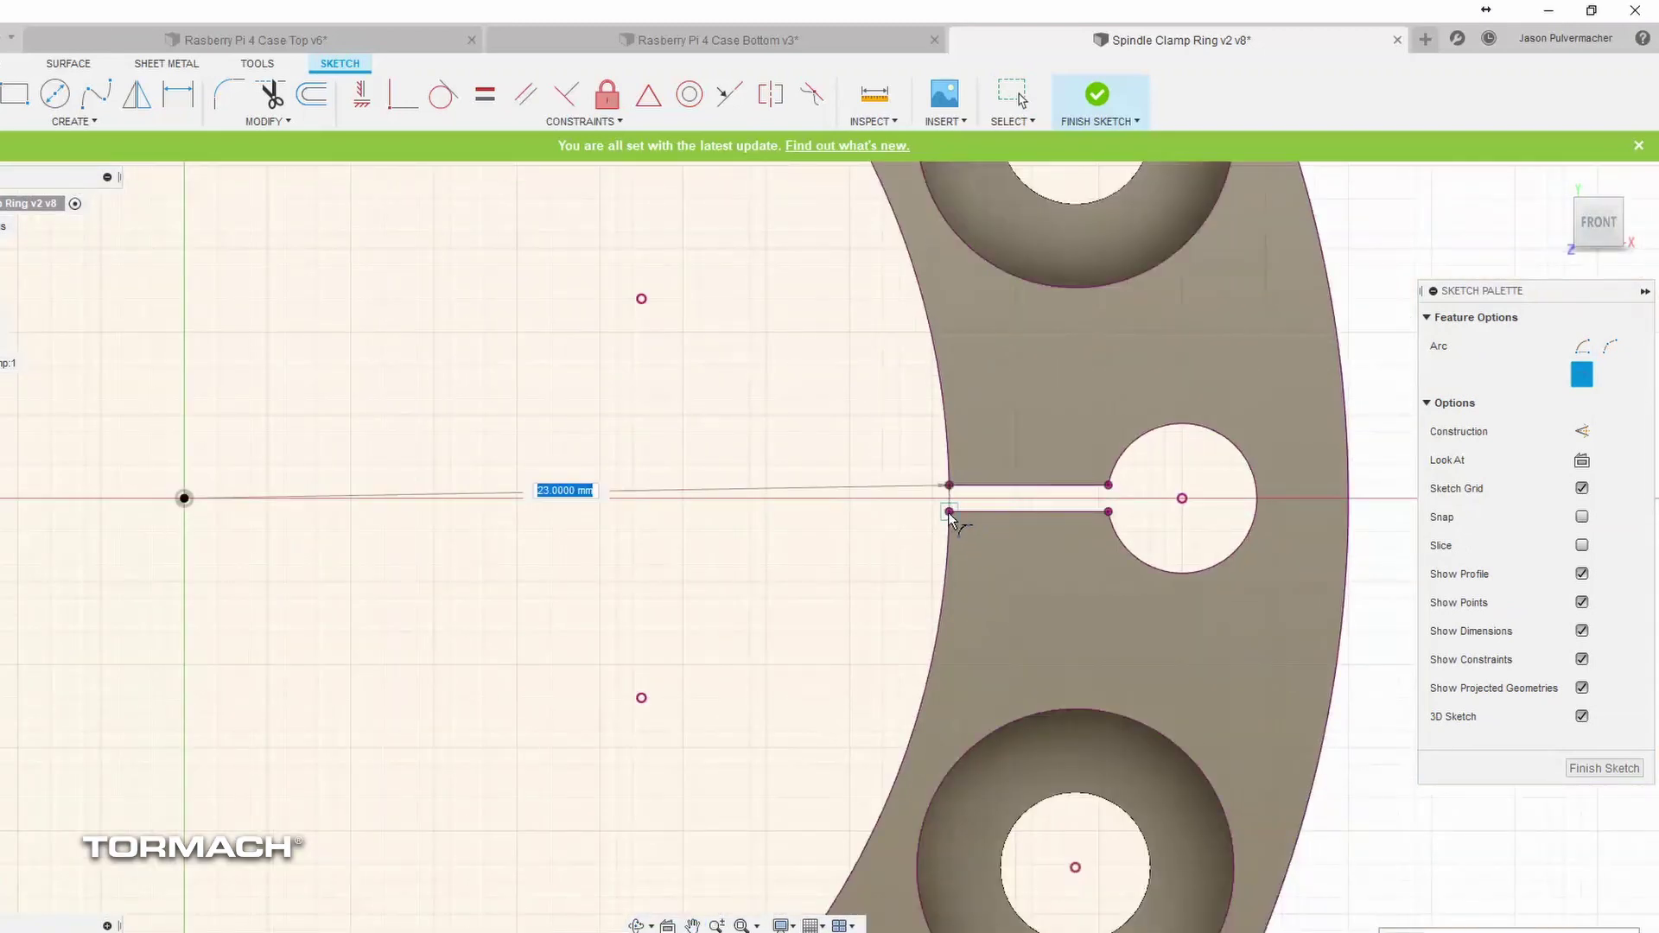
key(Escape)
scroll(926, 556, down, 2)
scroll(916, 558, down, 2)
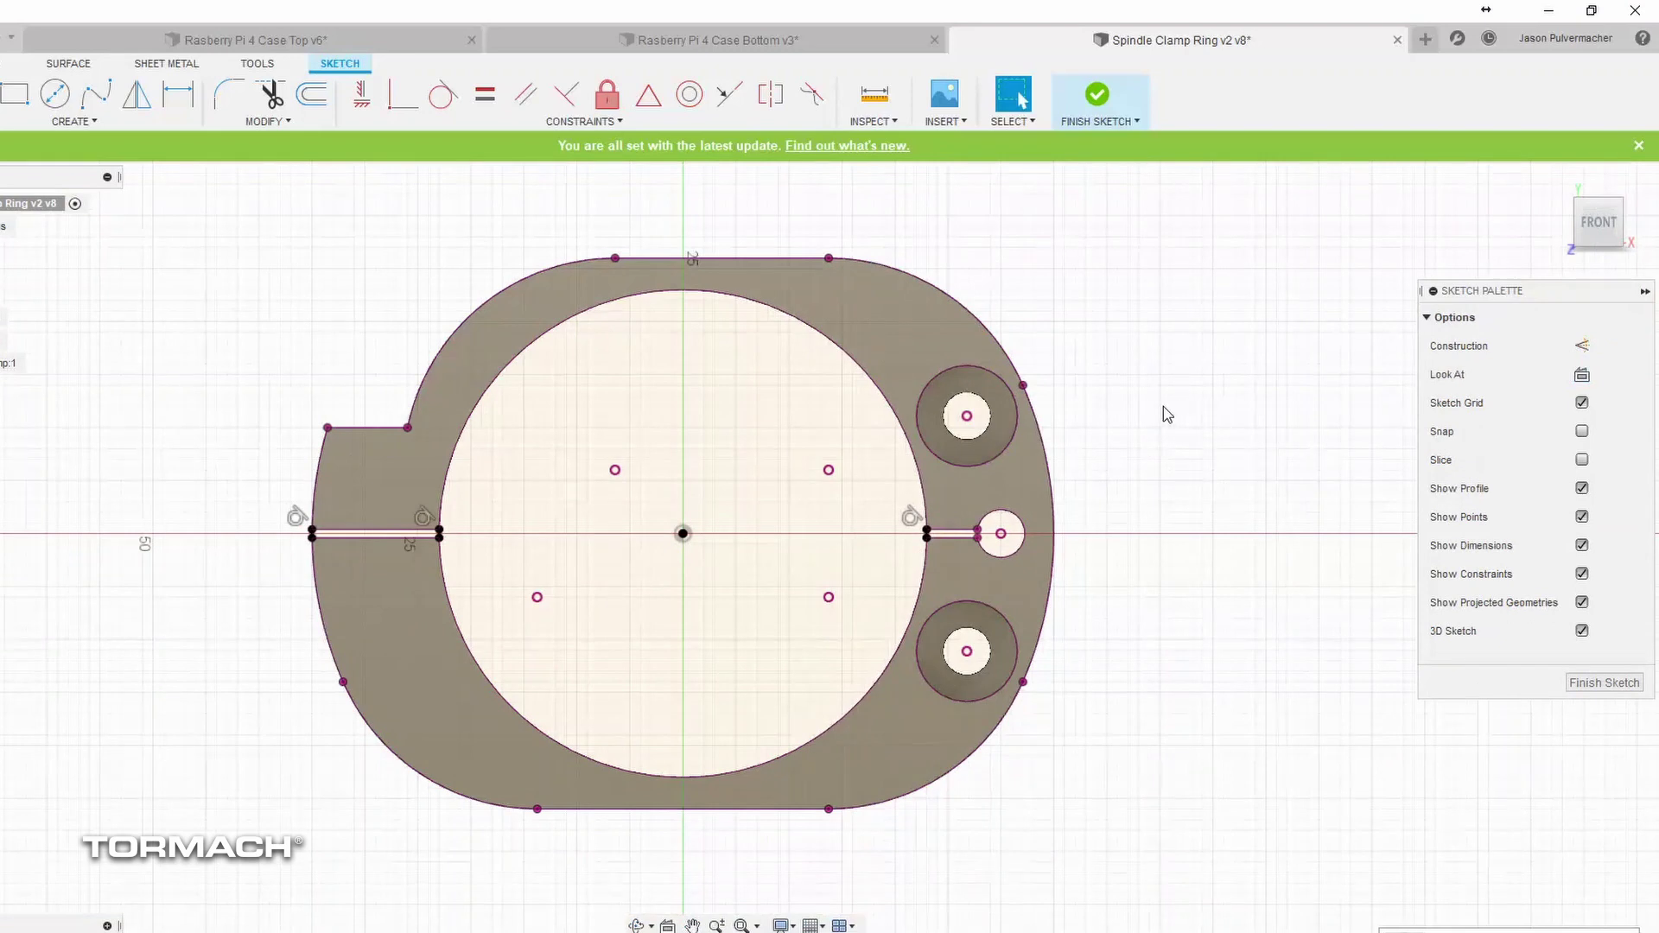
key(c)
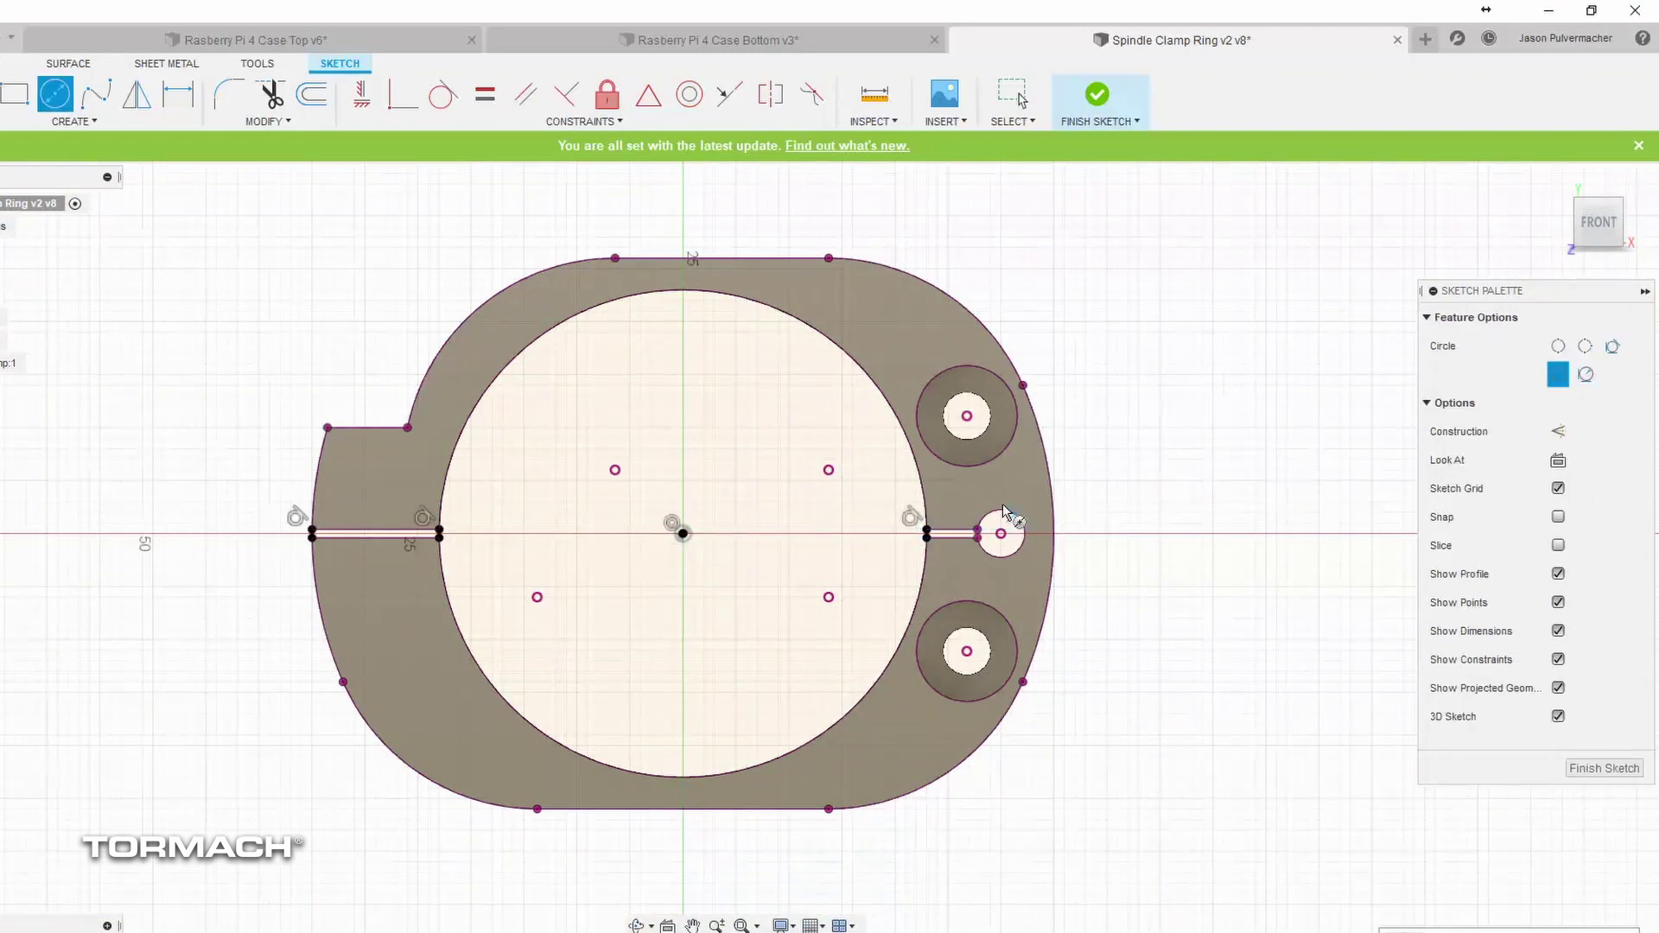
scroll(889, 563, up, 3)
scroll(915, 564, up, 2)
scroll(852, 563, down, 4)
scroll(804, 570, down, 3)
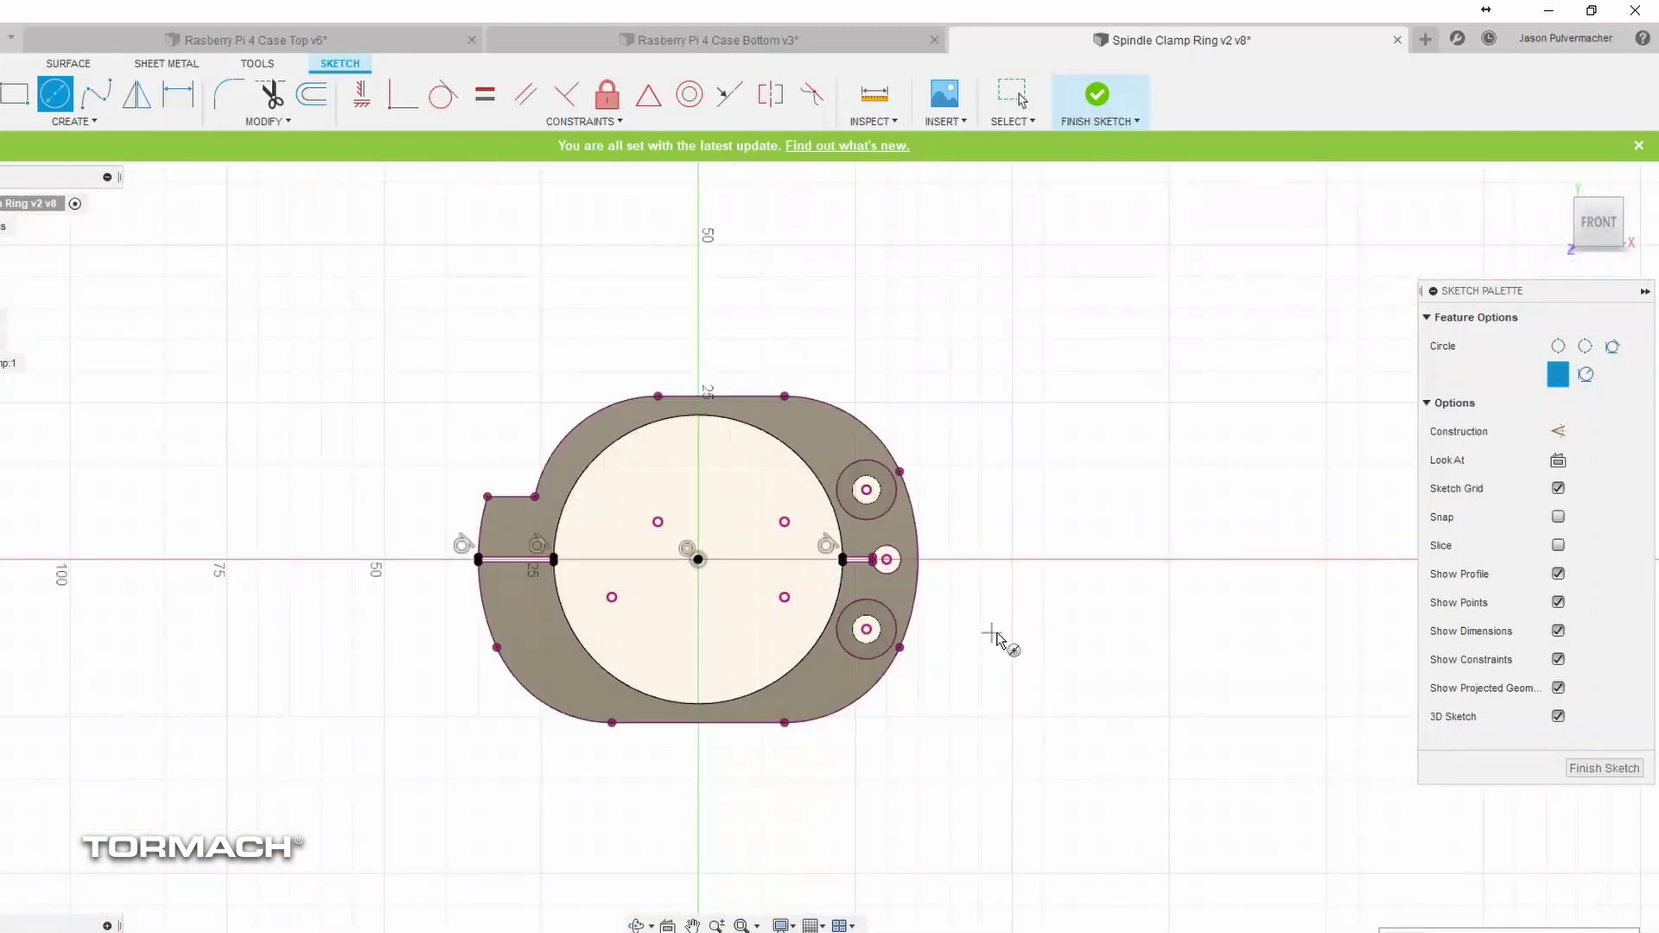
click(1605, 769)
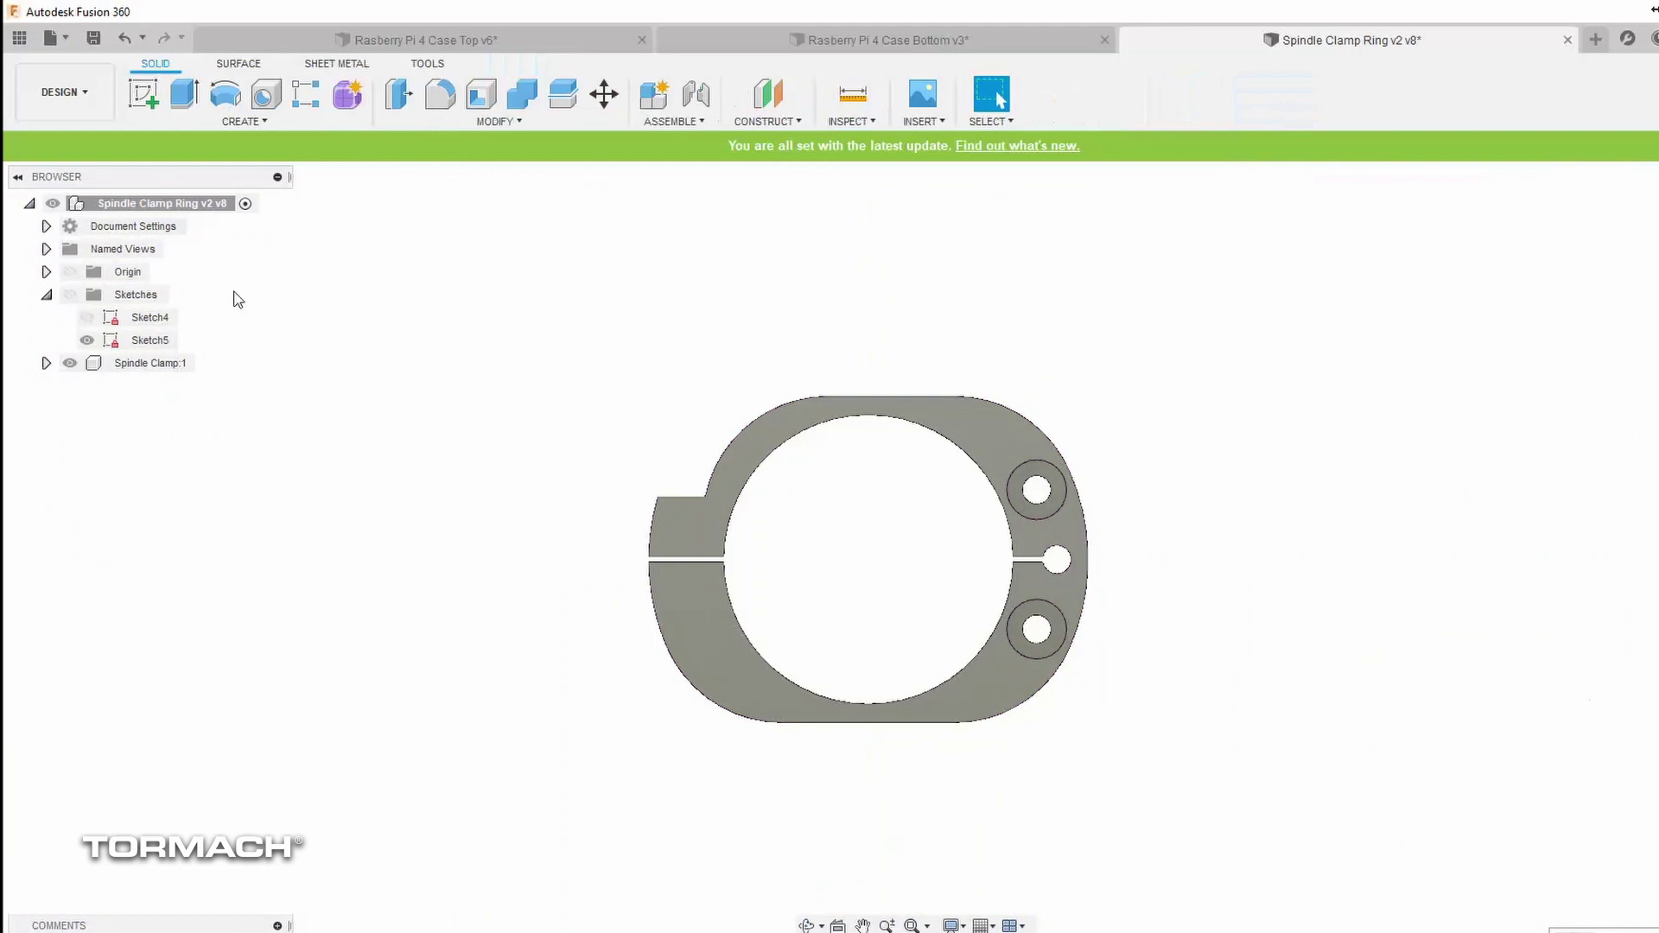
Step: In Manufacture, reselect 2D Contour2's contour chain along the bridged ring outline
click(96, 304)
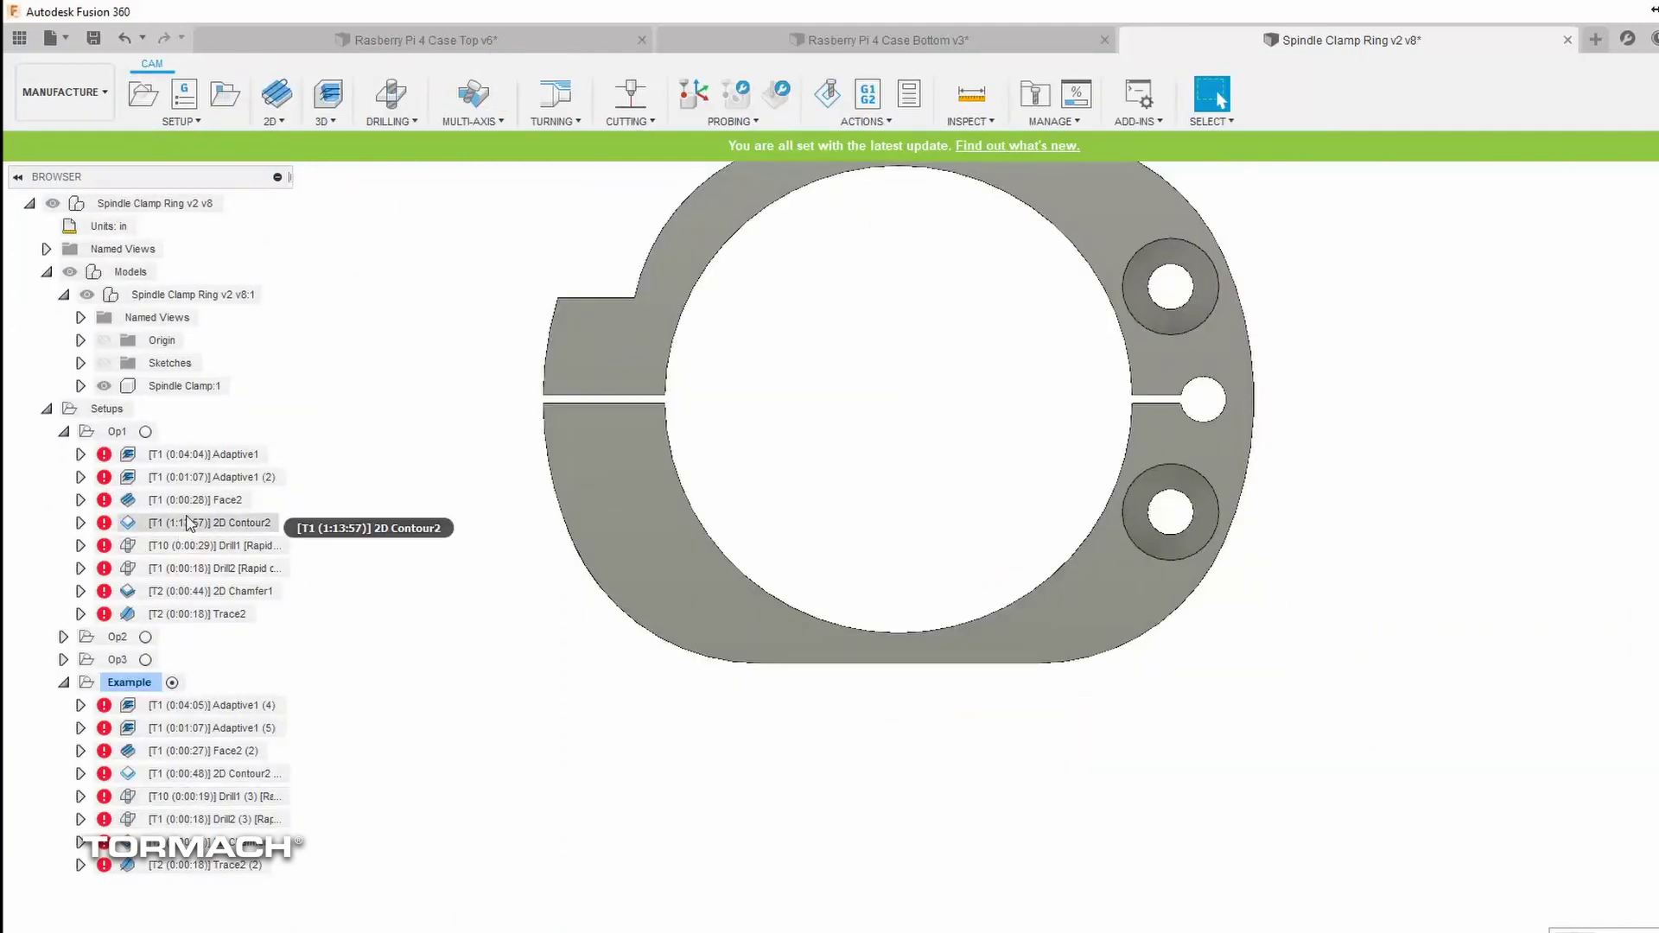
right_click(187, 525)
click(217, 17)
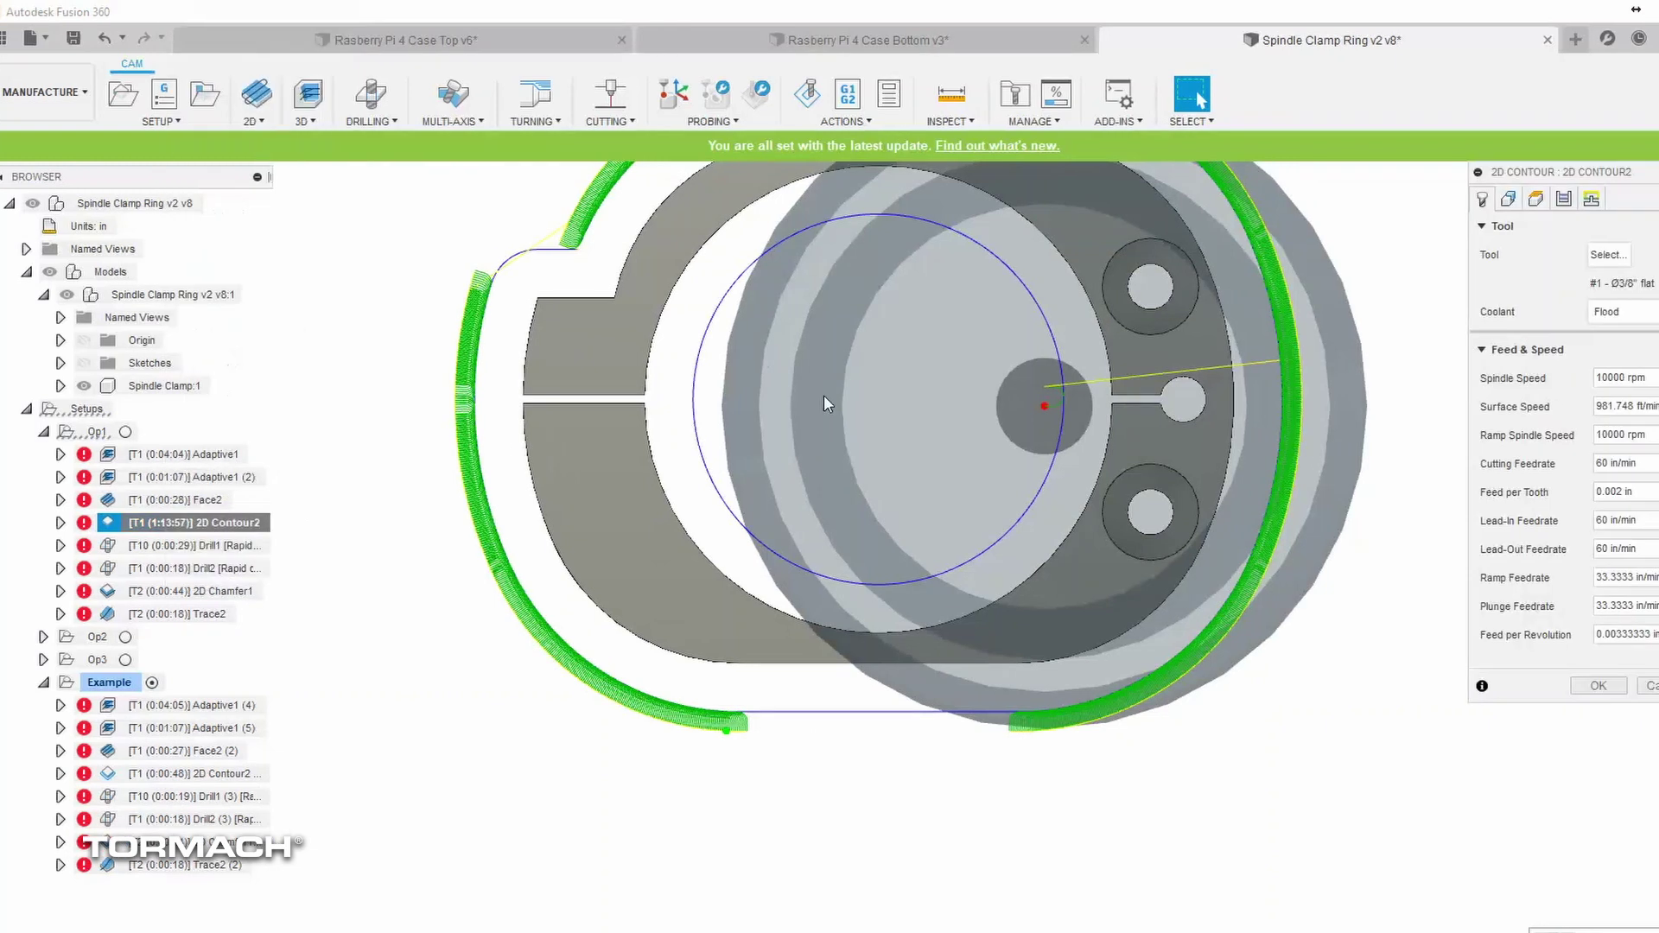
click(1356, 198)
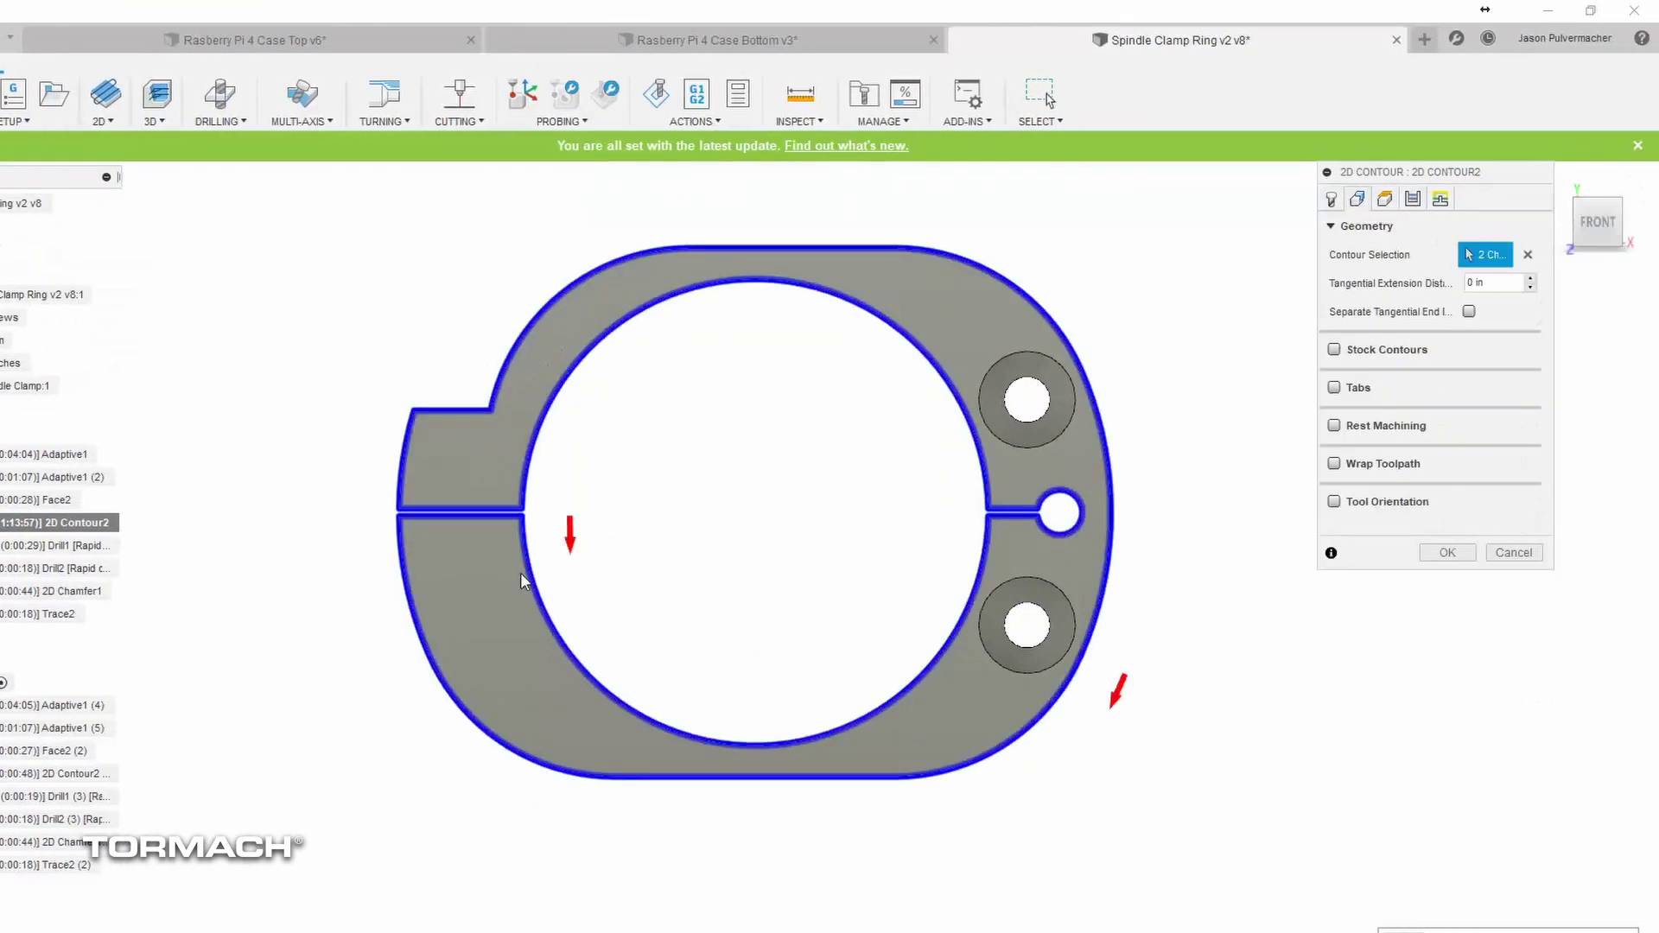
click(1531, 258)
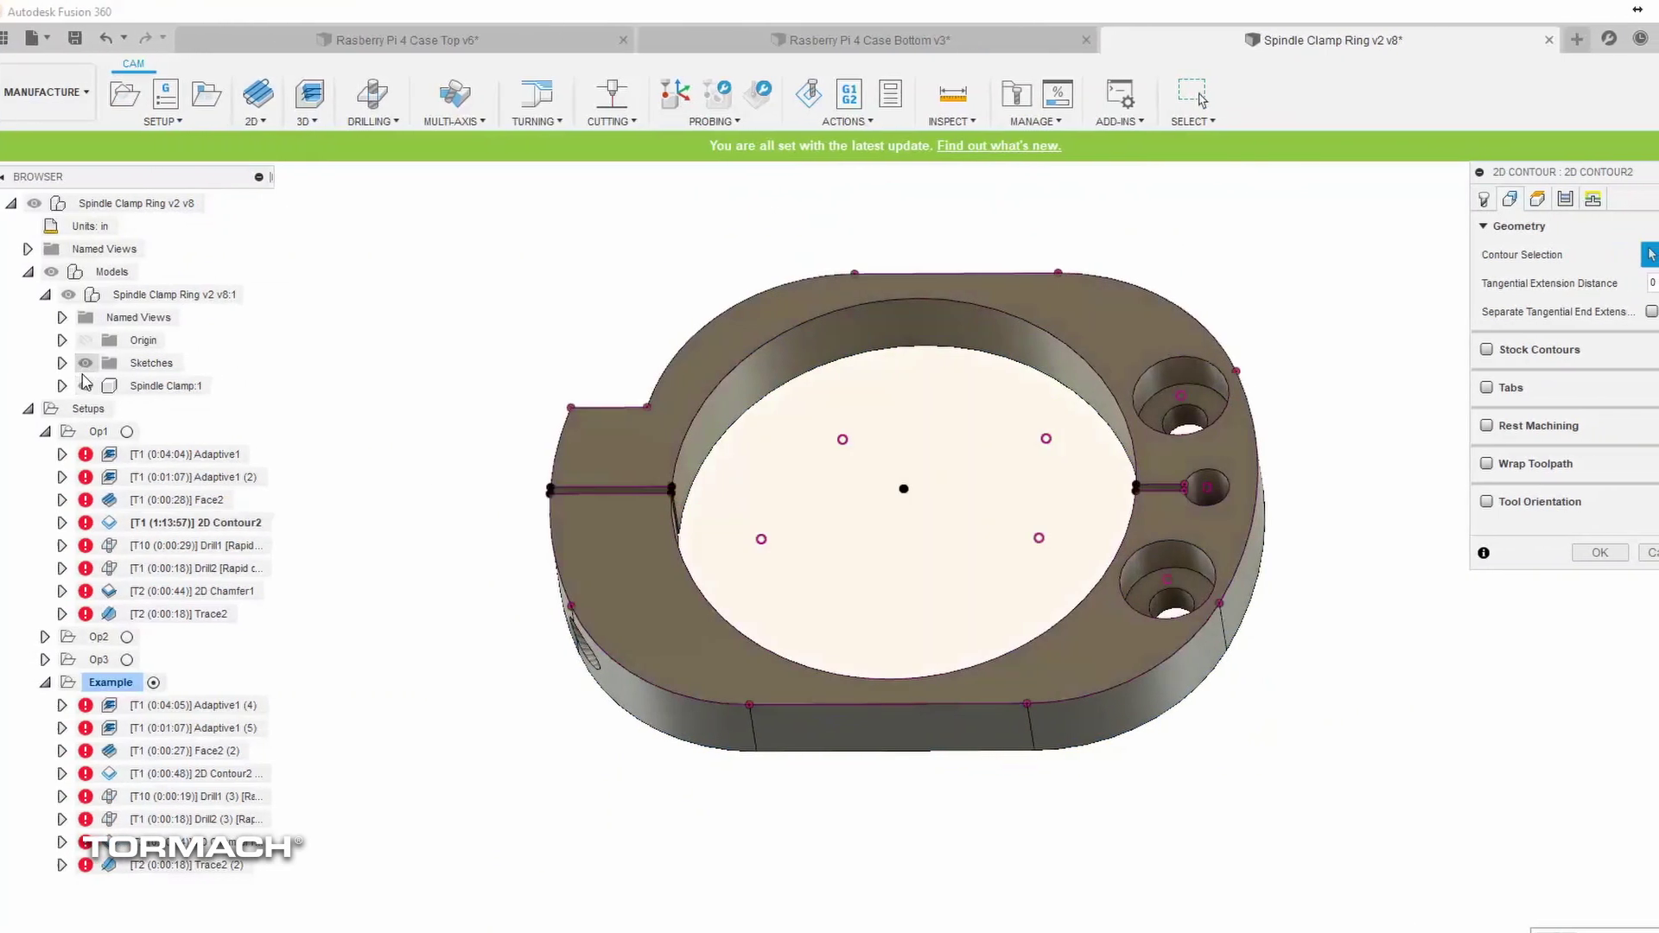
scroll(660, 454, up, 3)
scroll(660, 455, up, 3)
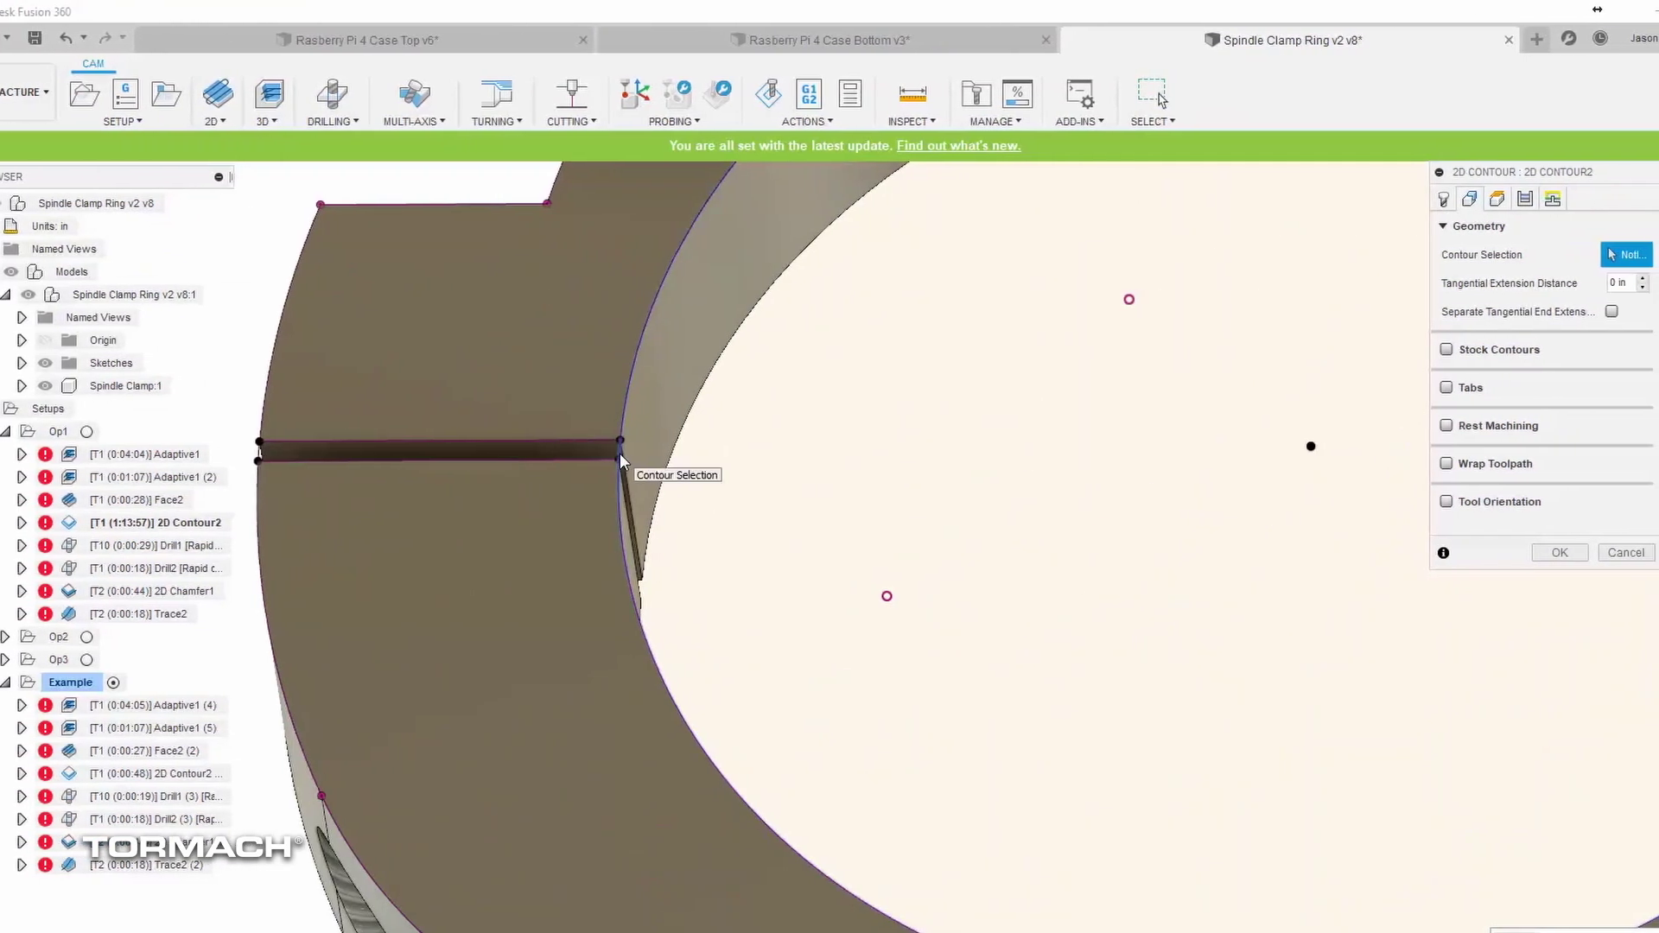
click(620, 453)
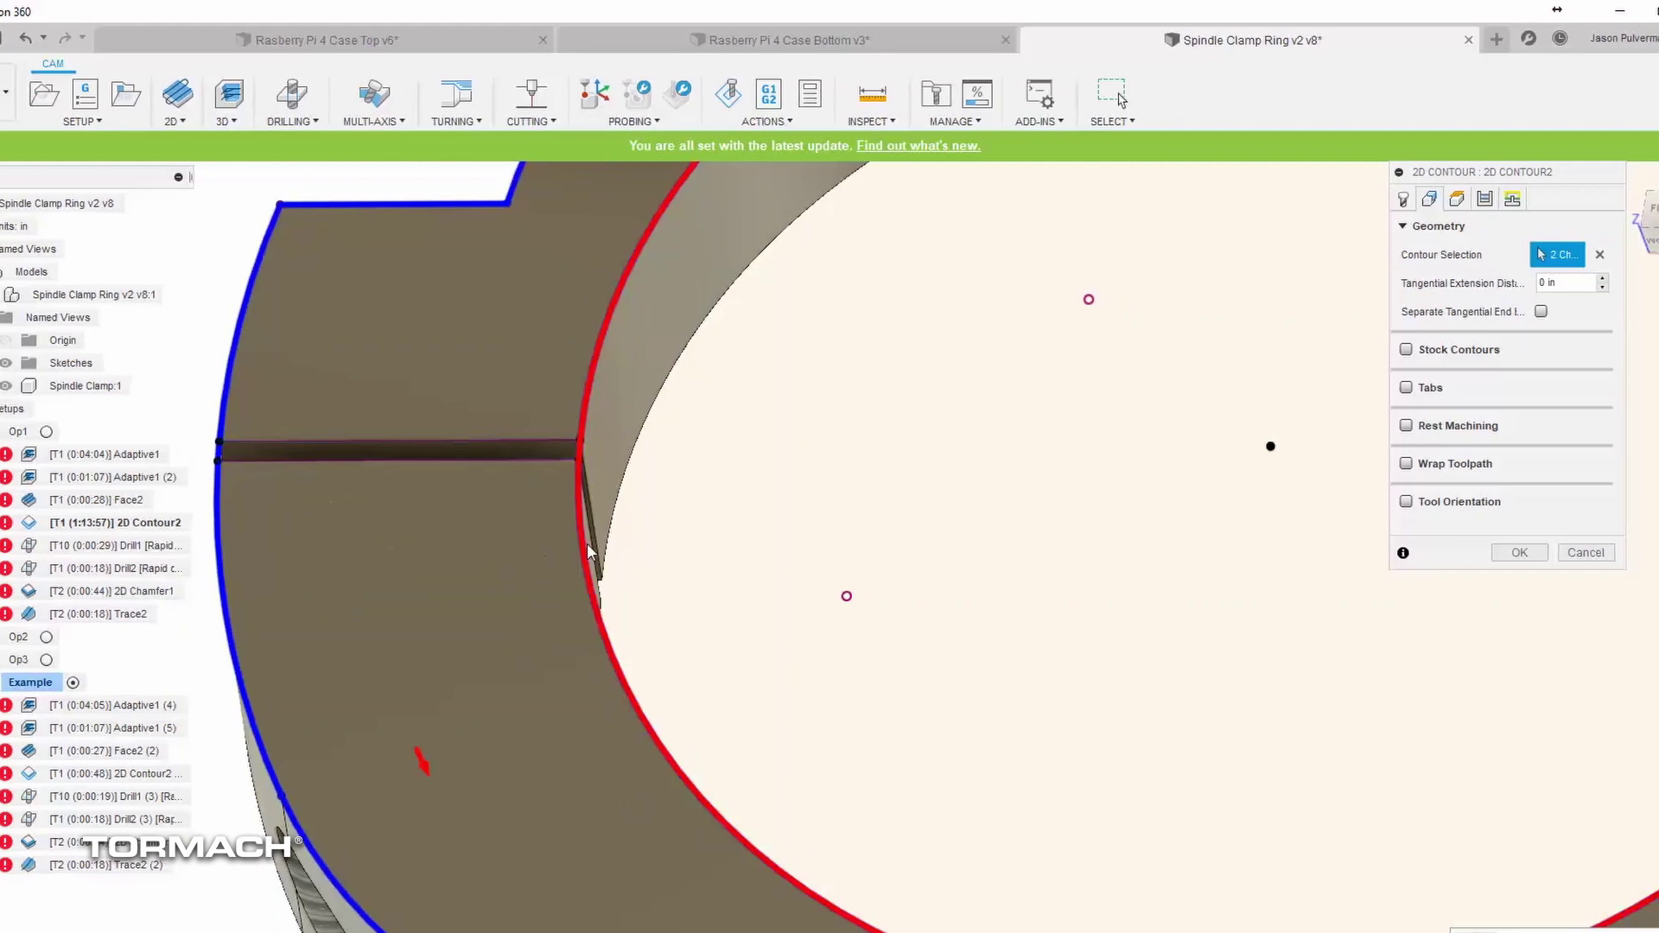
scroll(588, 544, down, 5)
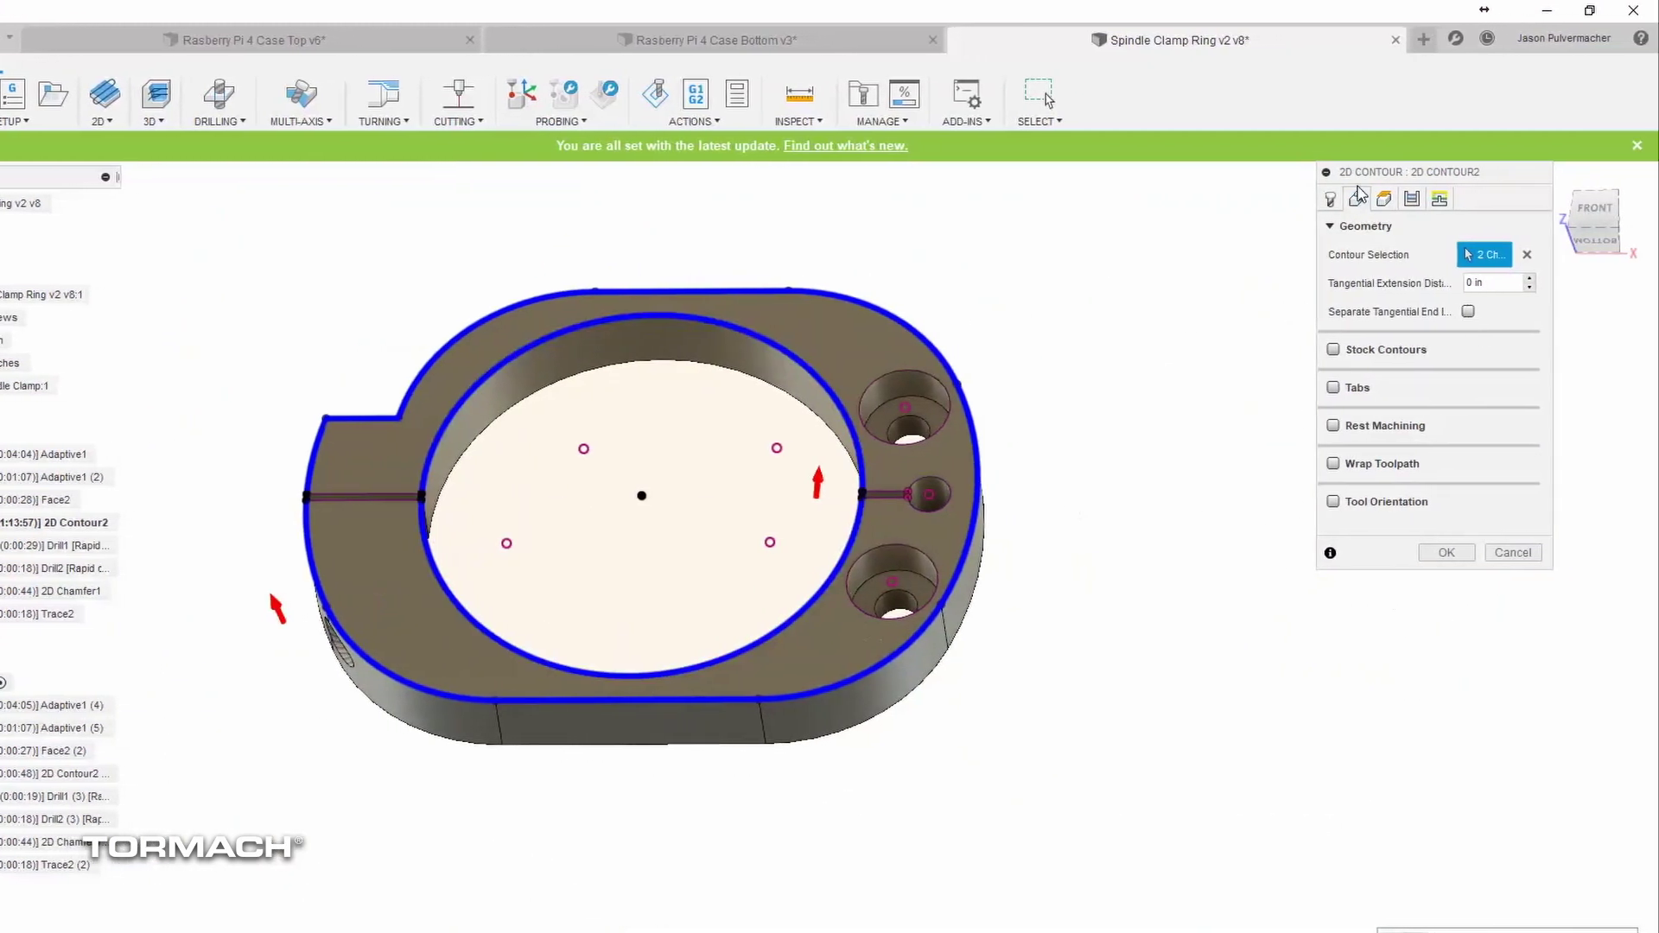
Step: Set 2D Contour2's Bottom Height From to Selection and confirm, yielding a 48-second toolpath
click(1386, 200)
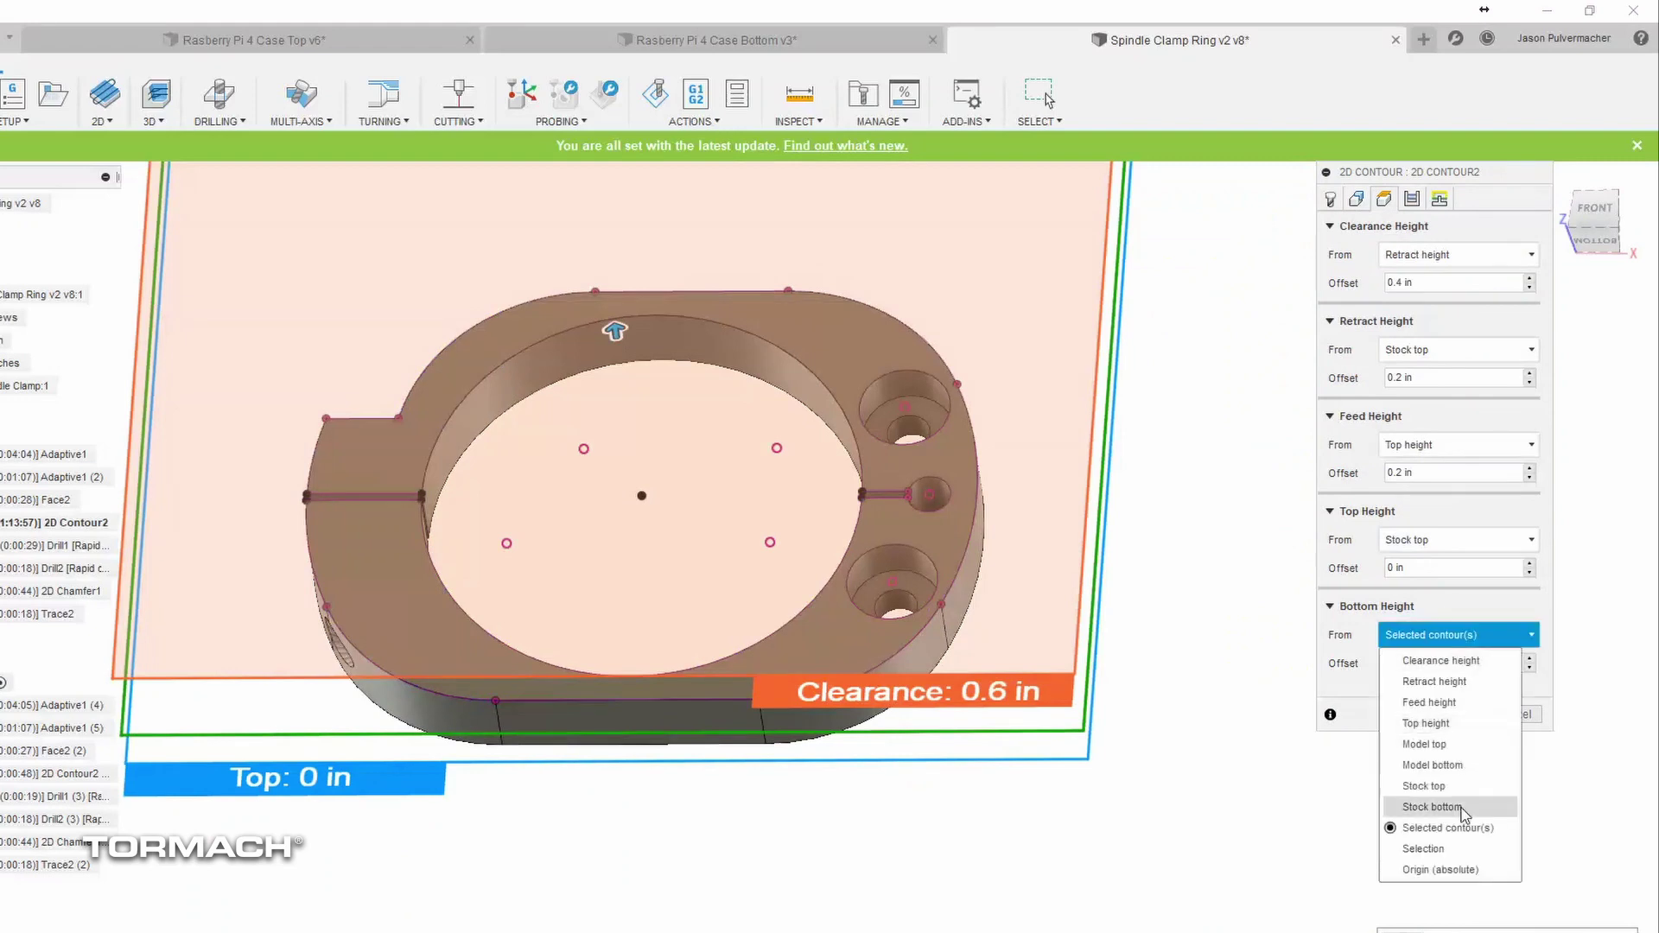
click(1423, 848)
shift+middle_drag(849, 815, 825, 731)
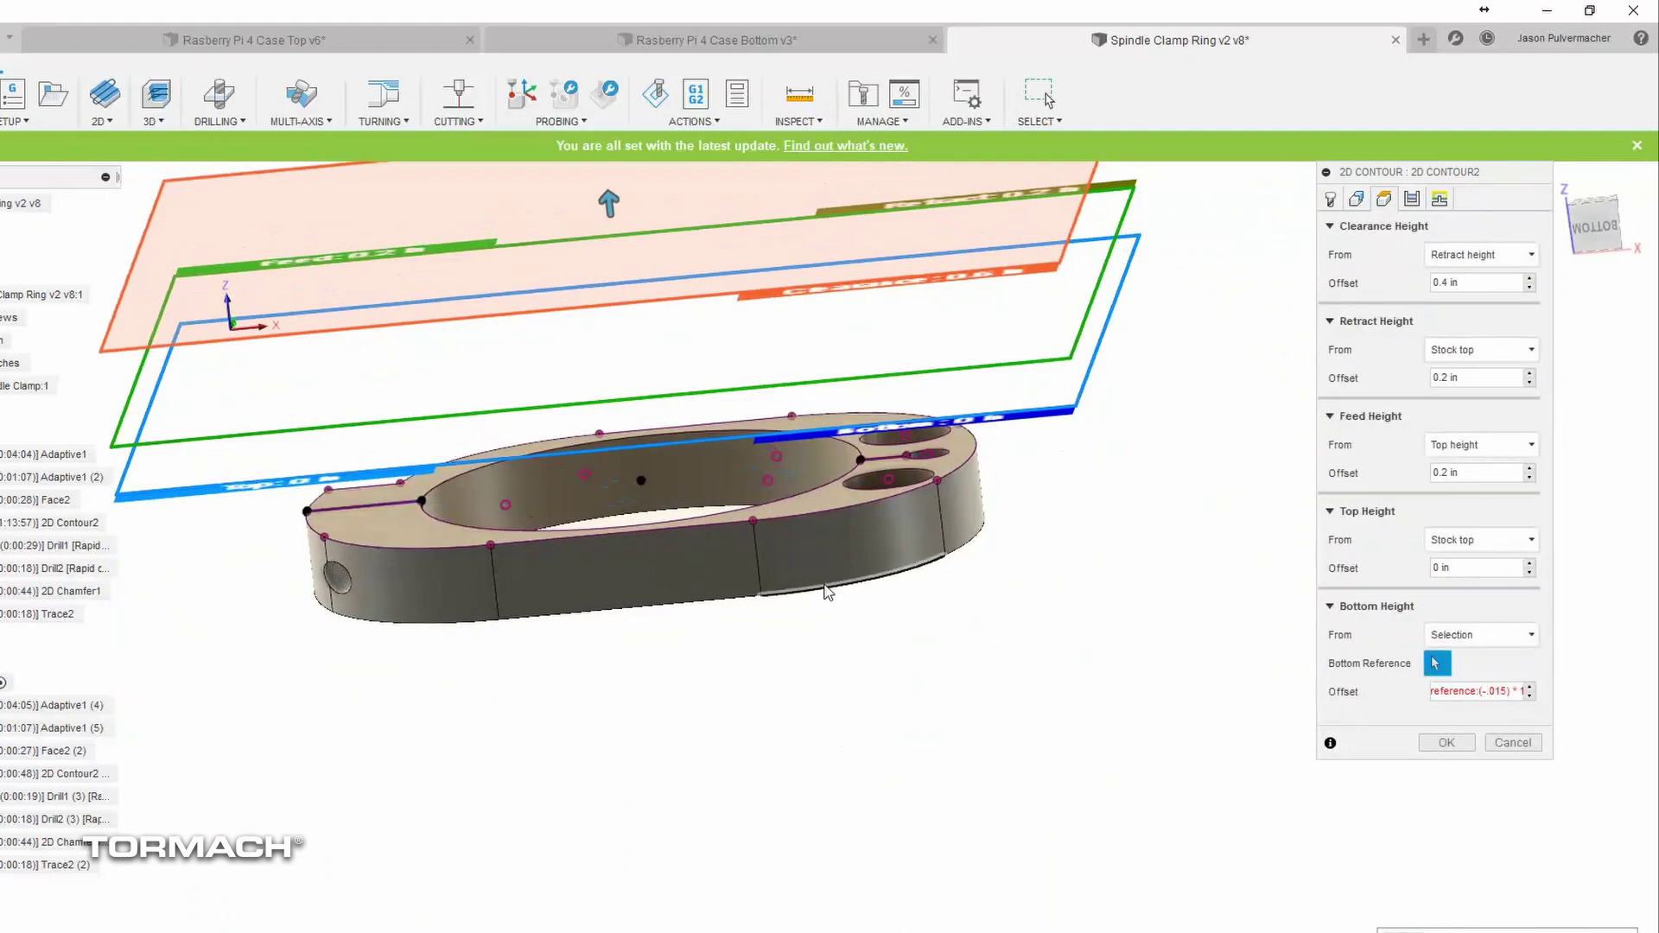
click(1447, 743)
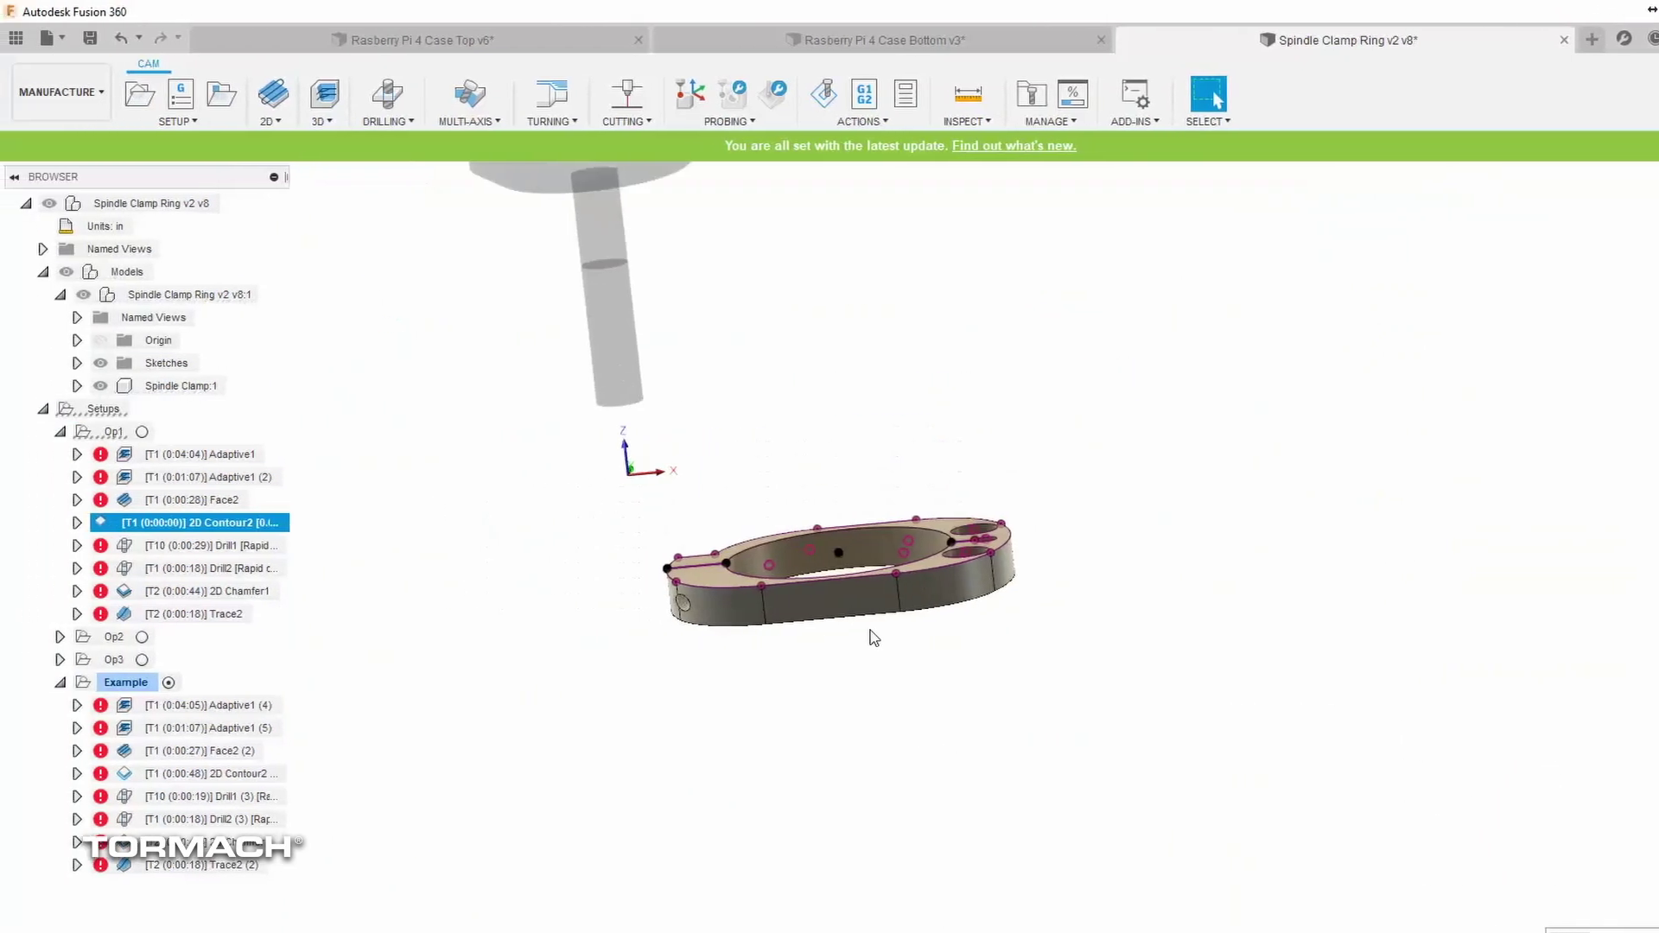
shift+middle_drag(871, 636, 825, 600)
scroll(828, 605, up, 2)
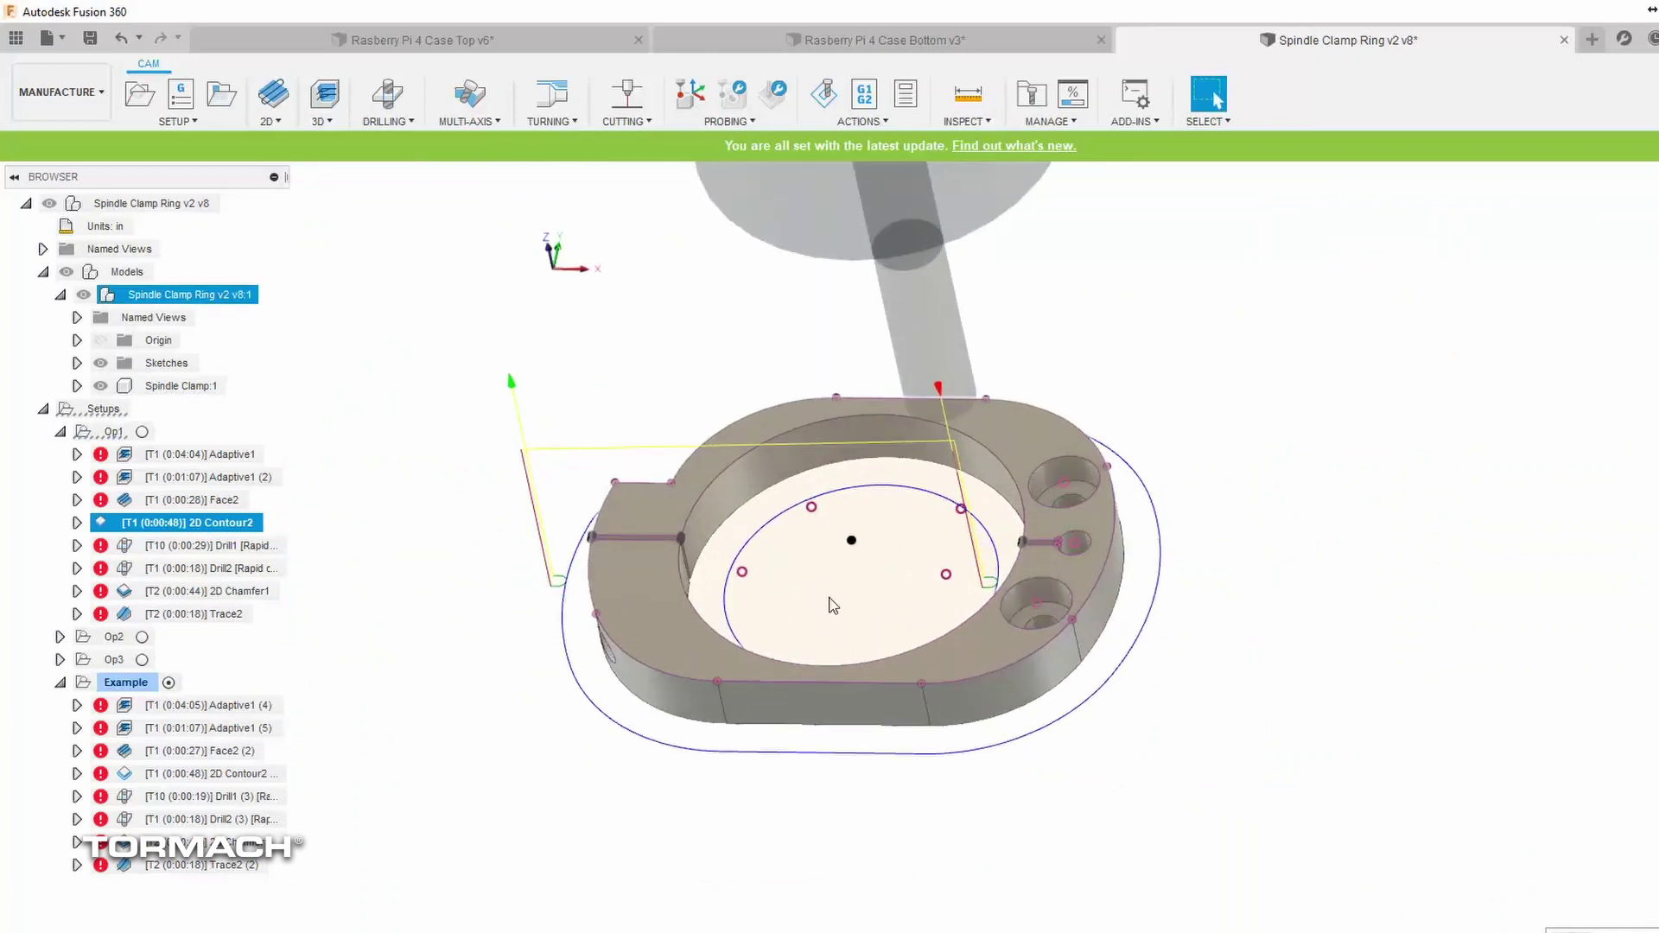
mouse_move(815, 580)
shift+middle_down()
mouse_move(828, 628)
mouse_move(1092, 797)
shift+middle_up()
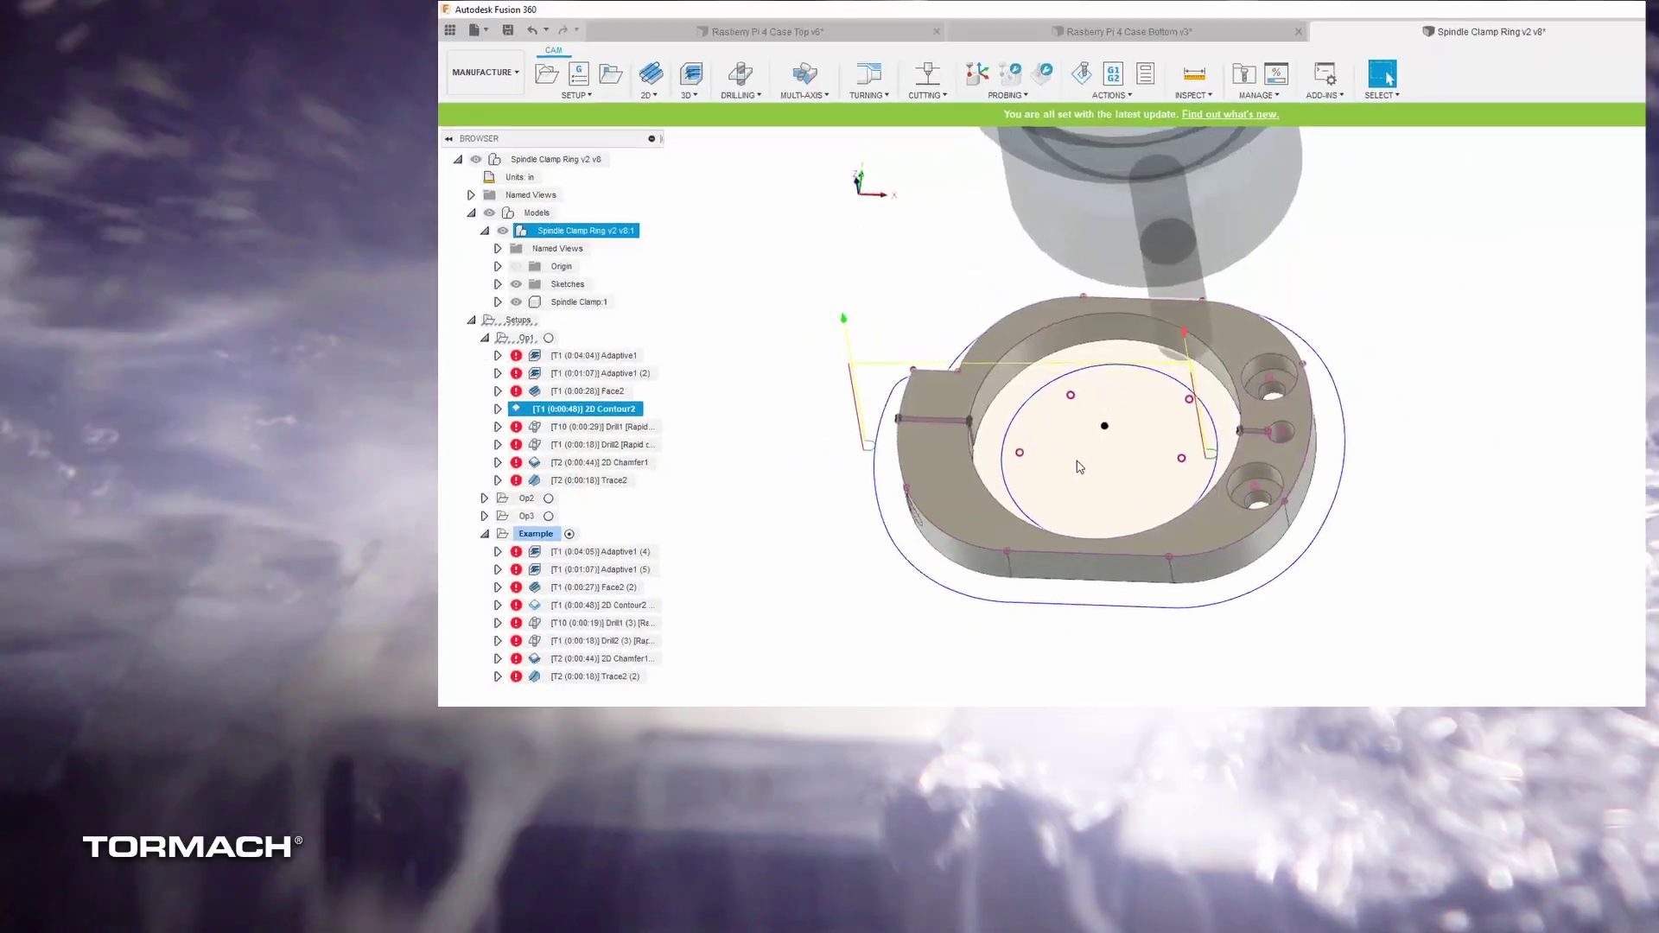